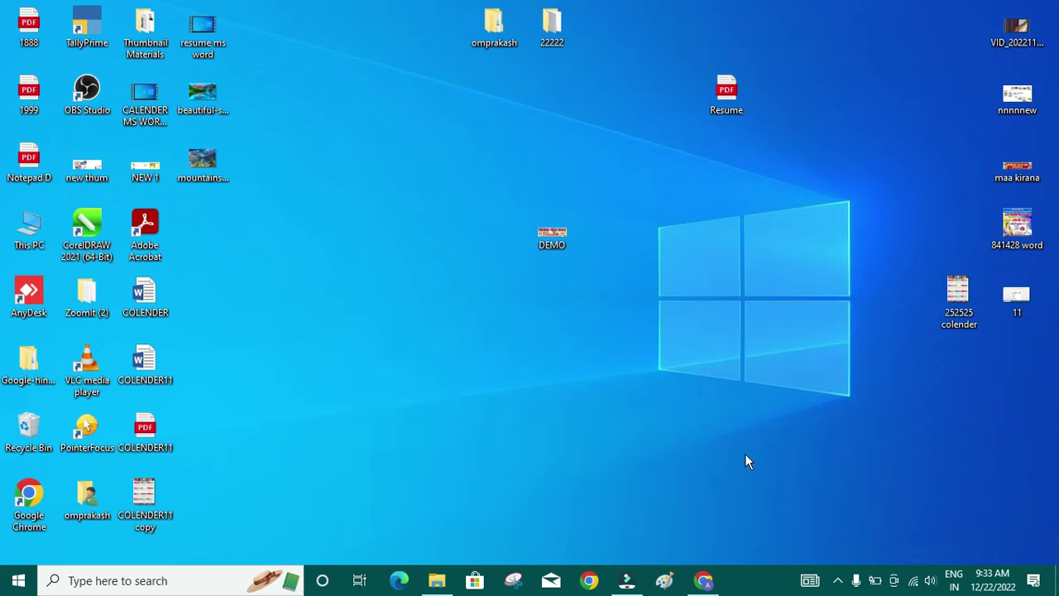
- Search the Windows taskbar for MSWOR to find Word 2013
left_click(122, 580)
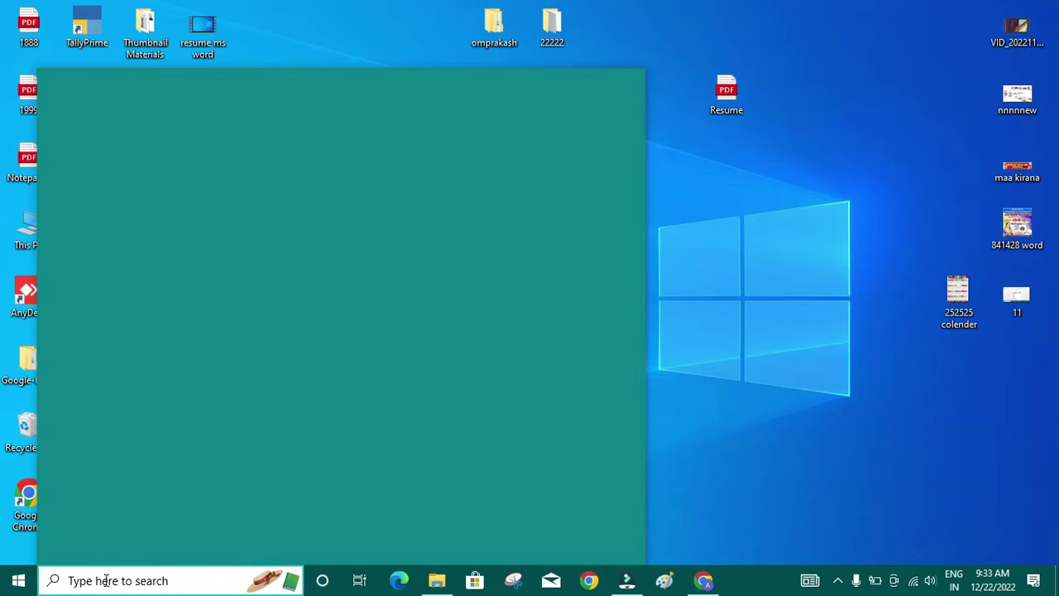
type("MS")
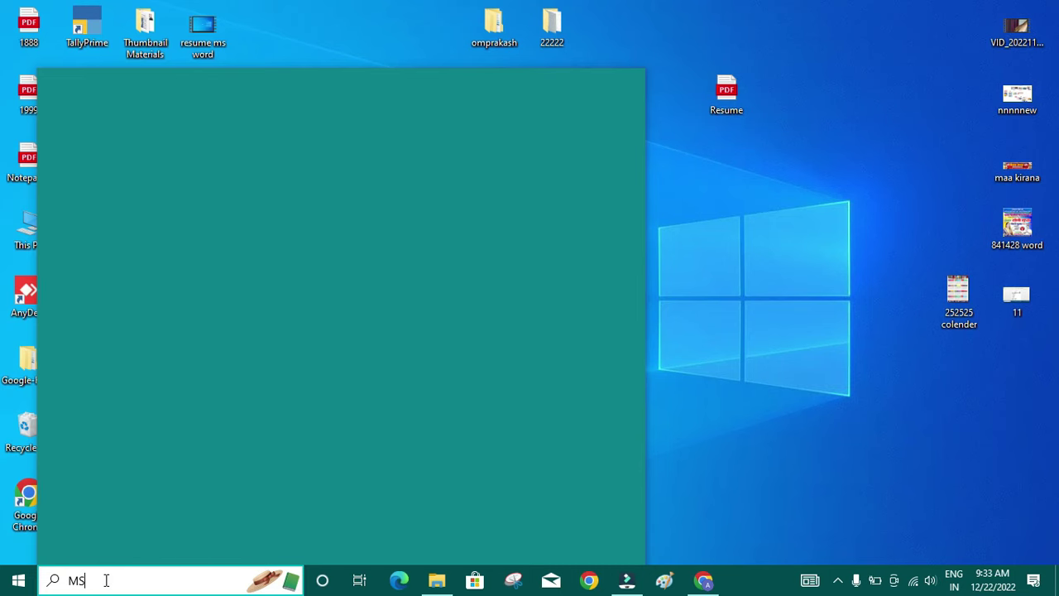
type("W")
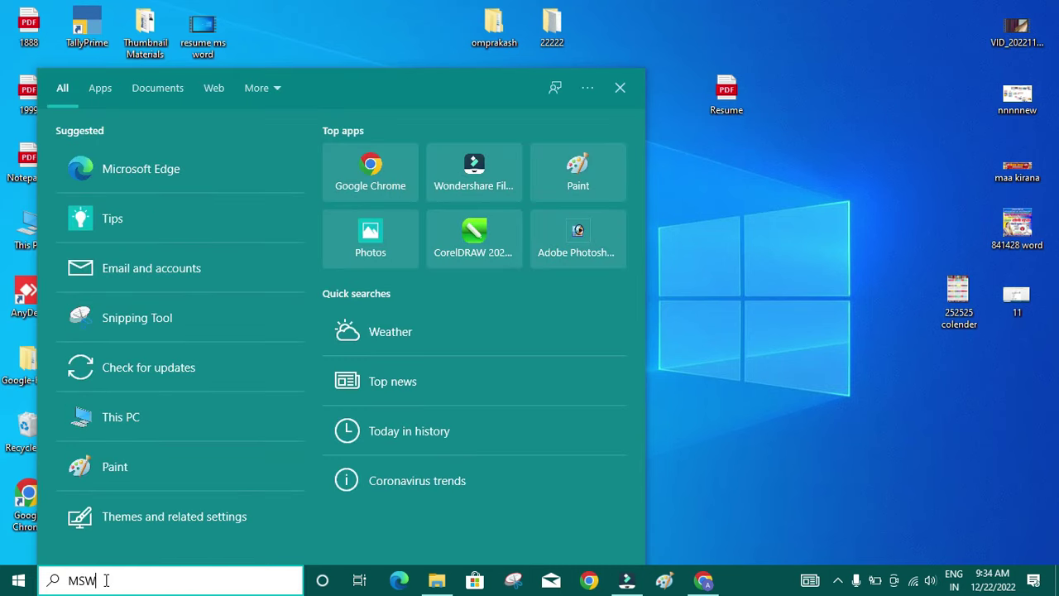
type("OR")
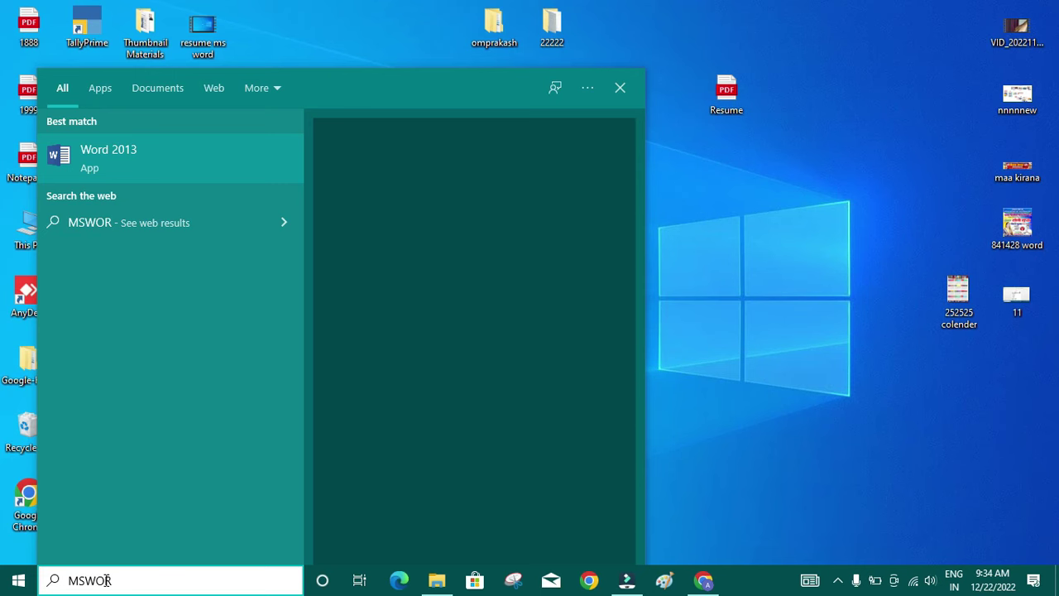
- Launch Word 2013 from the search results and start a blank document
left_click(118, 154)
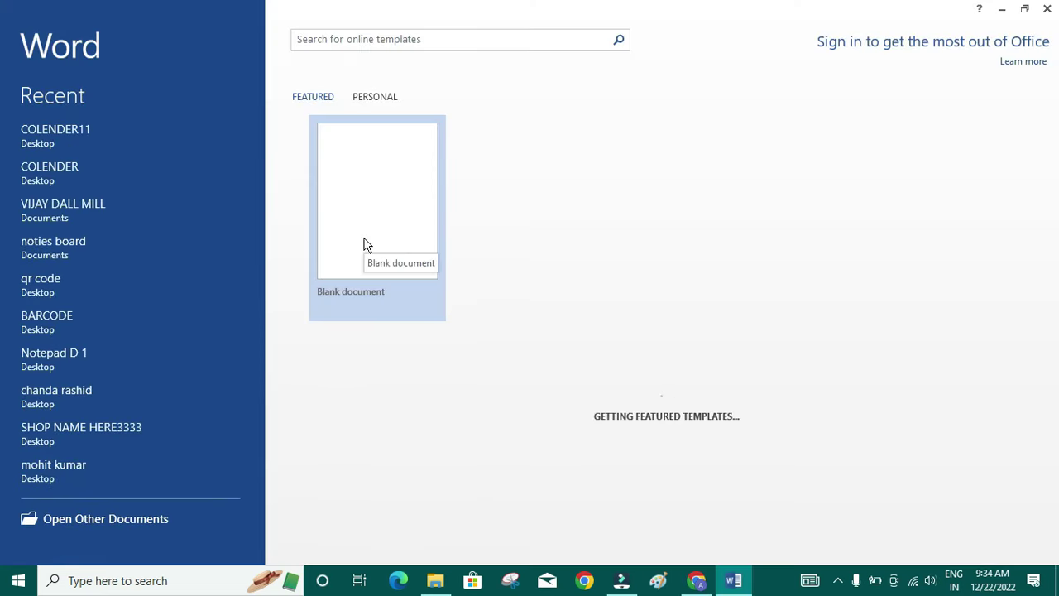
left_click(370, 208)
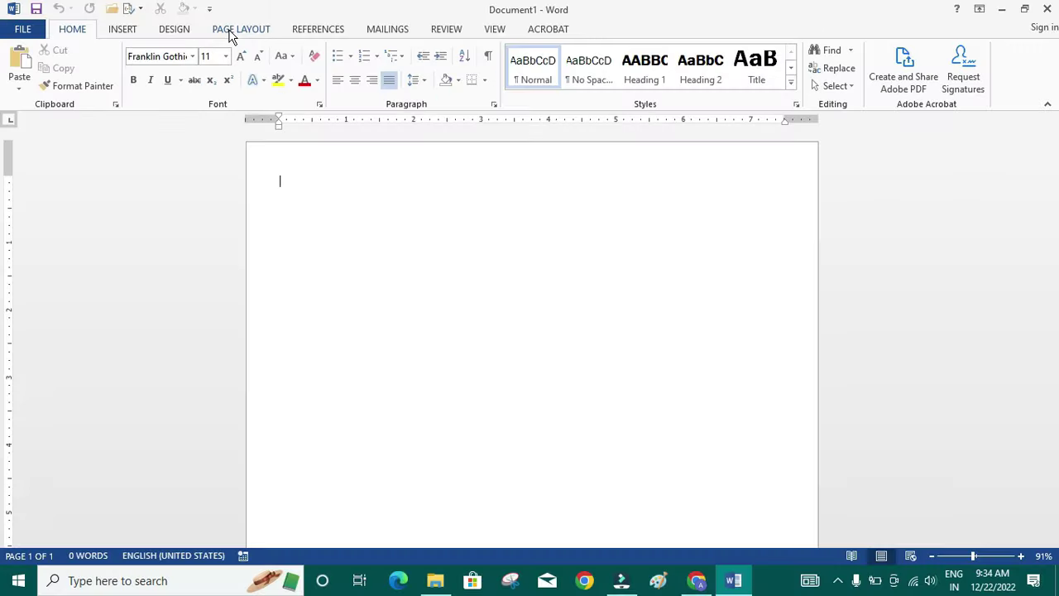
- Set the page's paper size to A5
left_click(231, 32)
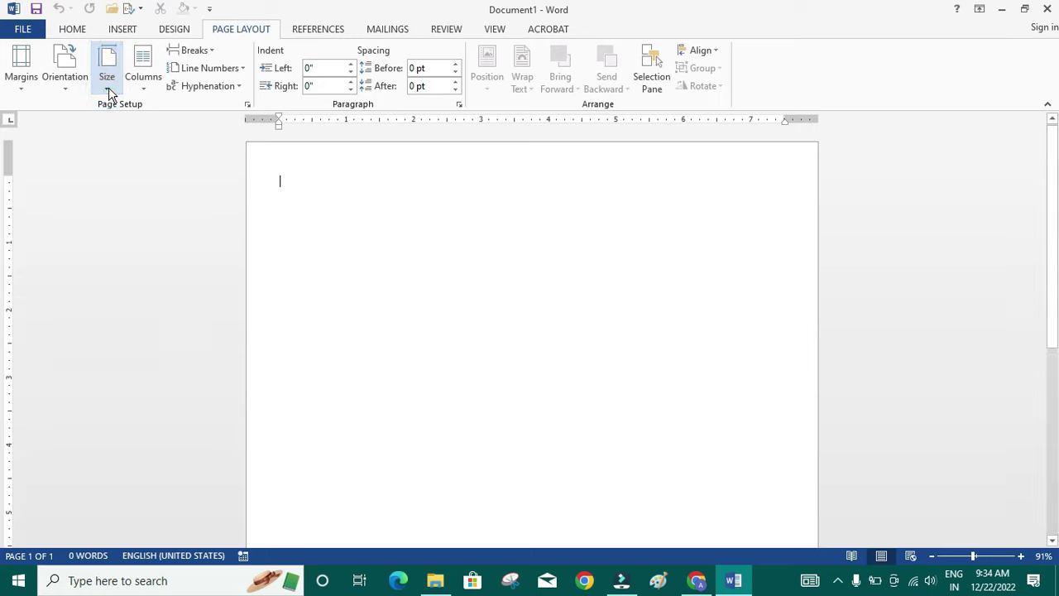
left_click(107, 92)
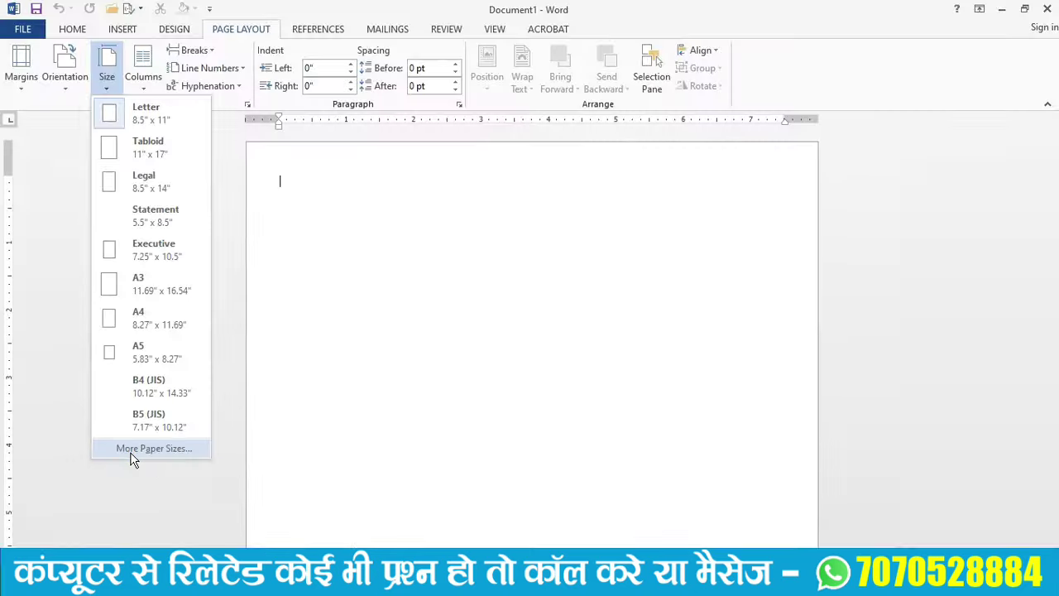
left_click(130, 451)
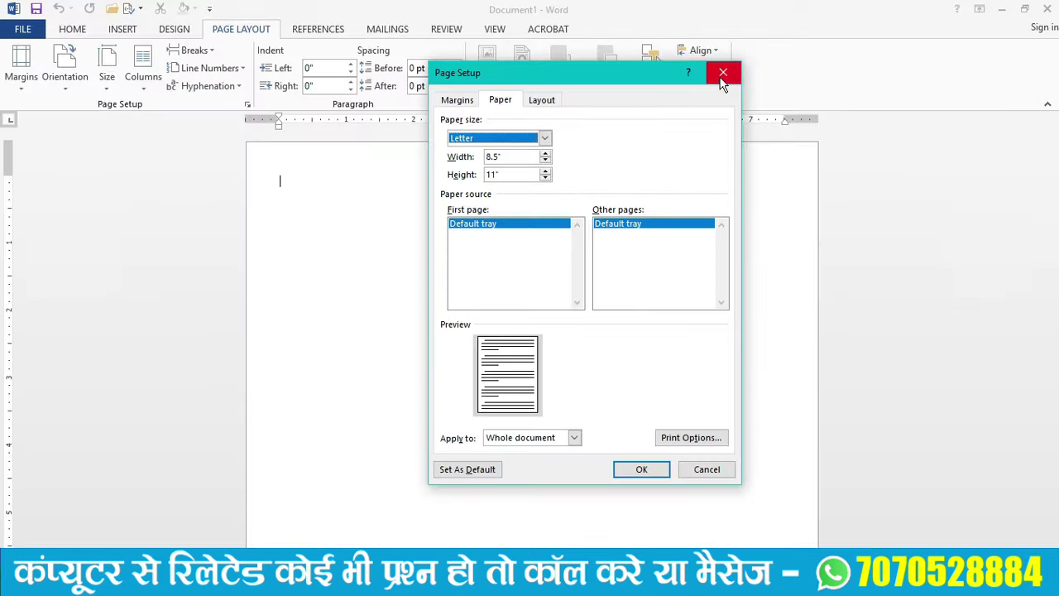
left_click(723, 75)
left_click(112, 83)
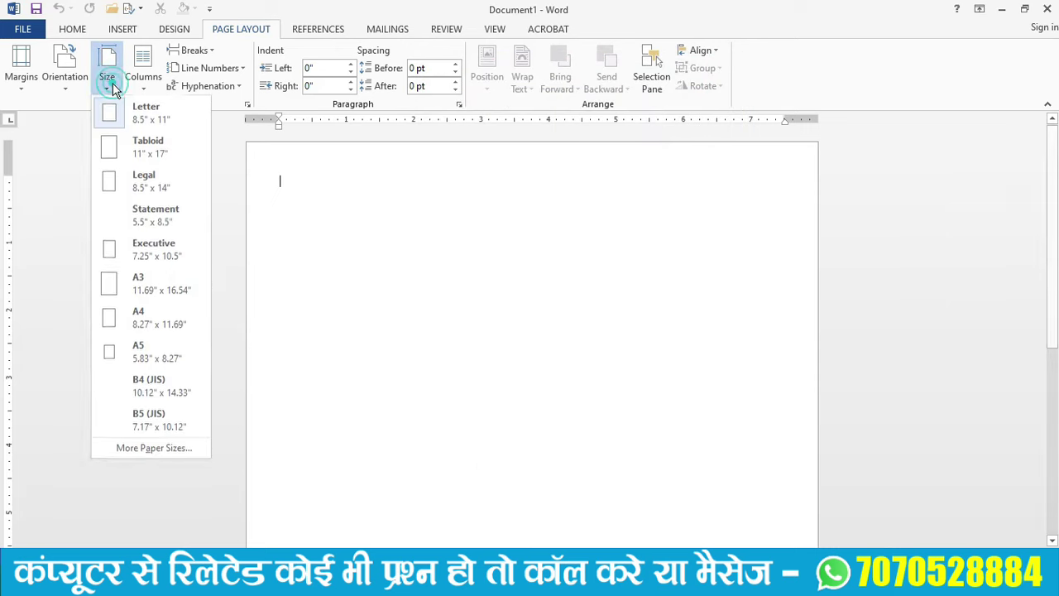
left_click(180, 359)
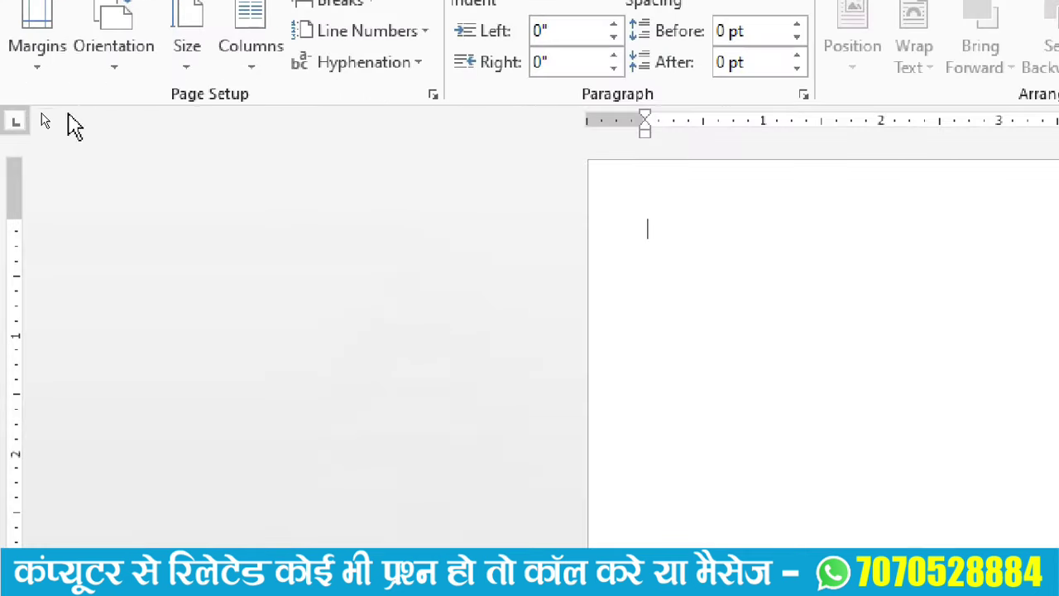
- Turn the page to landscape orientation
scroll(118, 87, "up", 1)
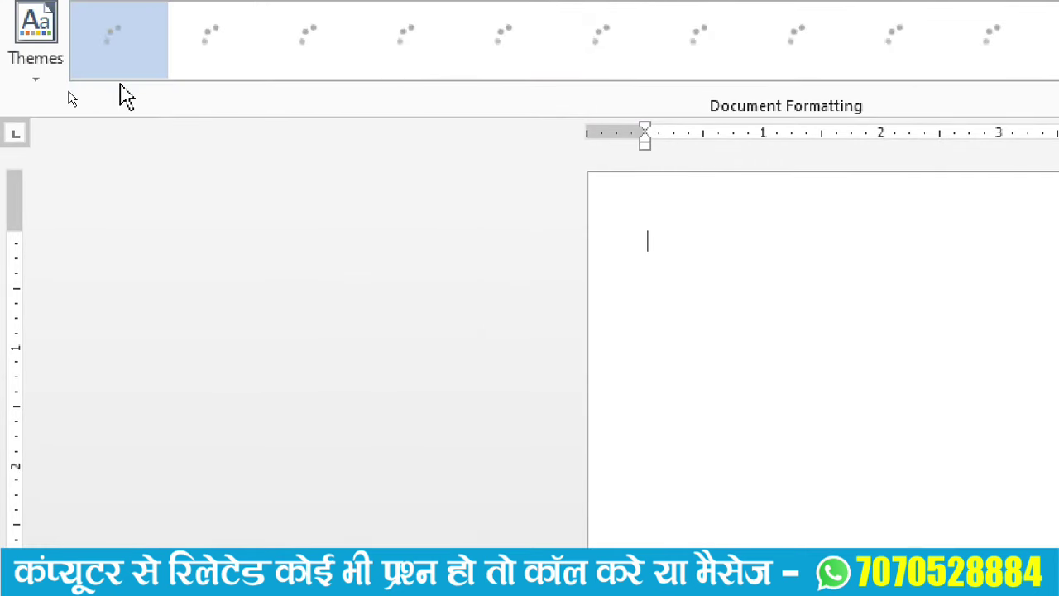
scroll(126, 96, "up", 1)
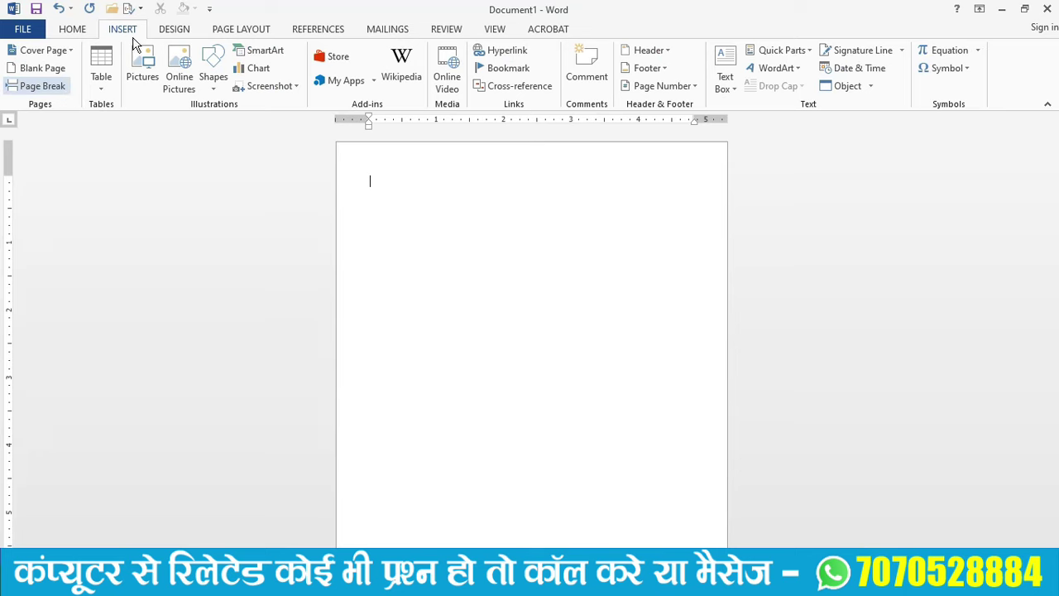
left_click(217, 29)
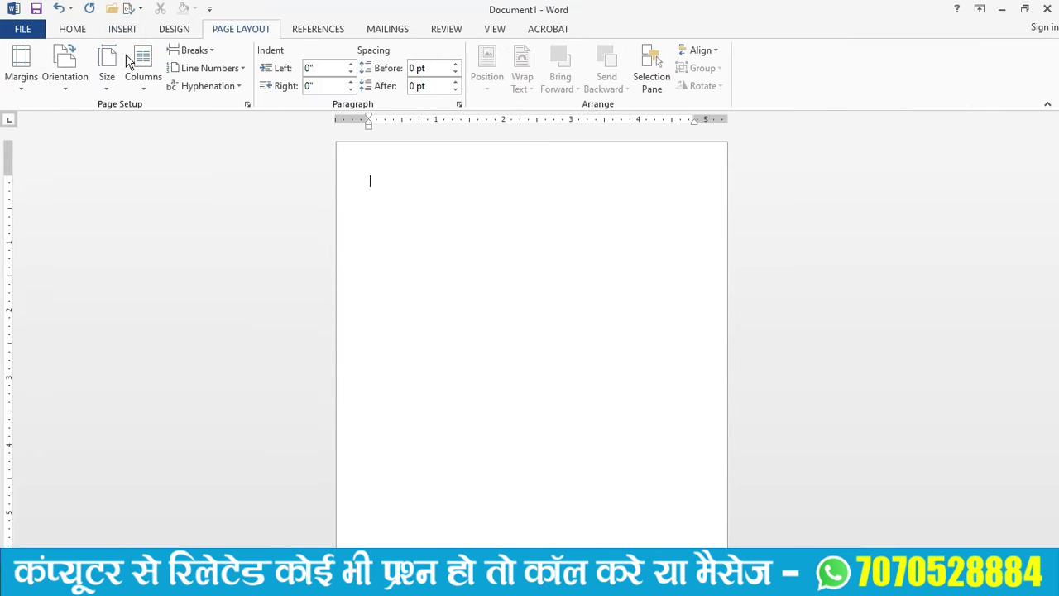
left_click(67, 88)
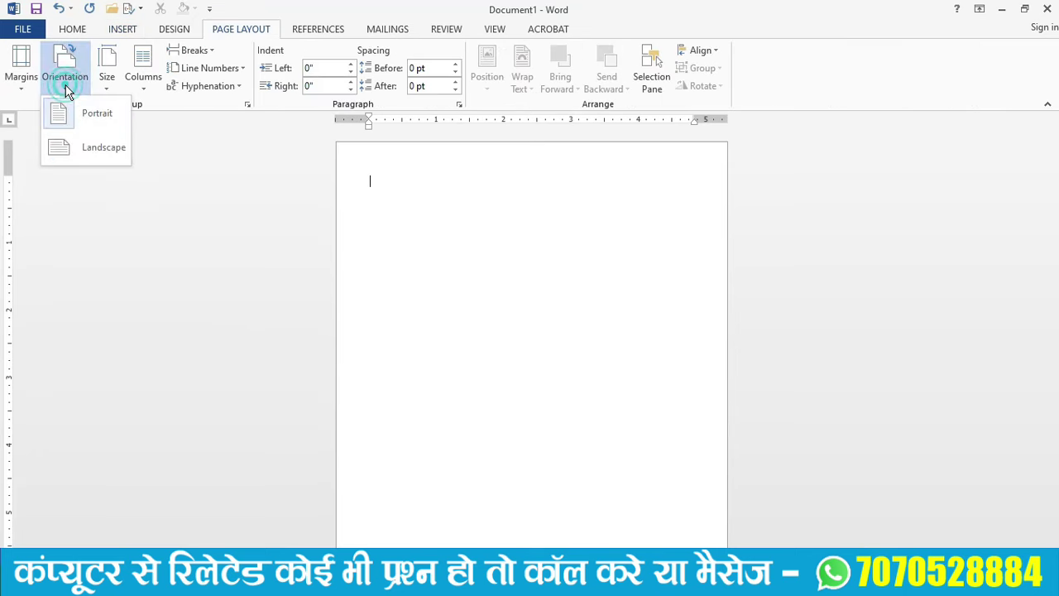
left_click(106, 153)
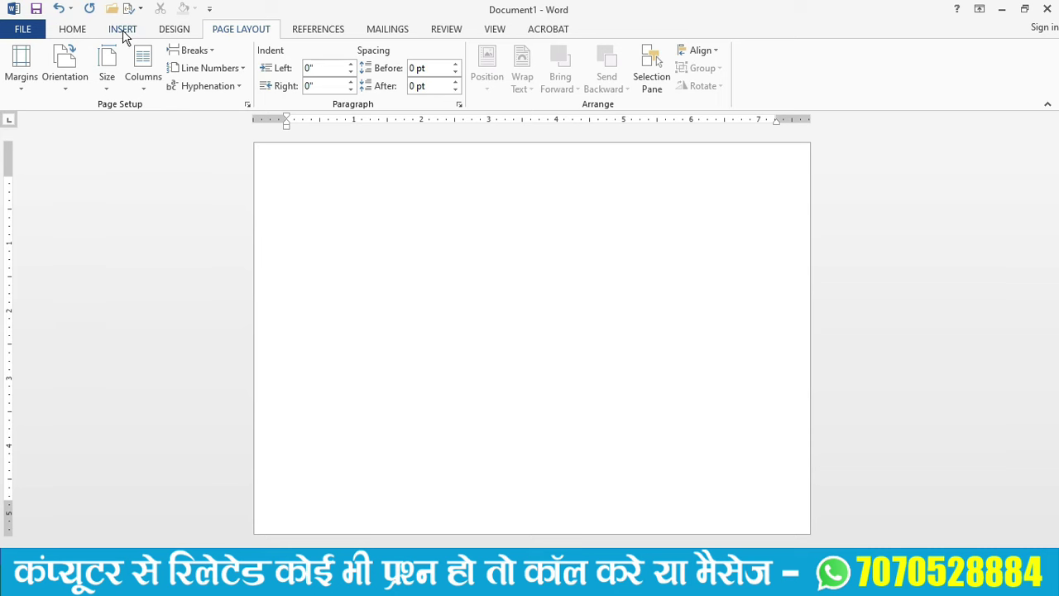
- Draw a tall blue rectangle down the left side of the page
left_click(123, 29)
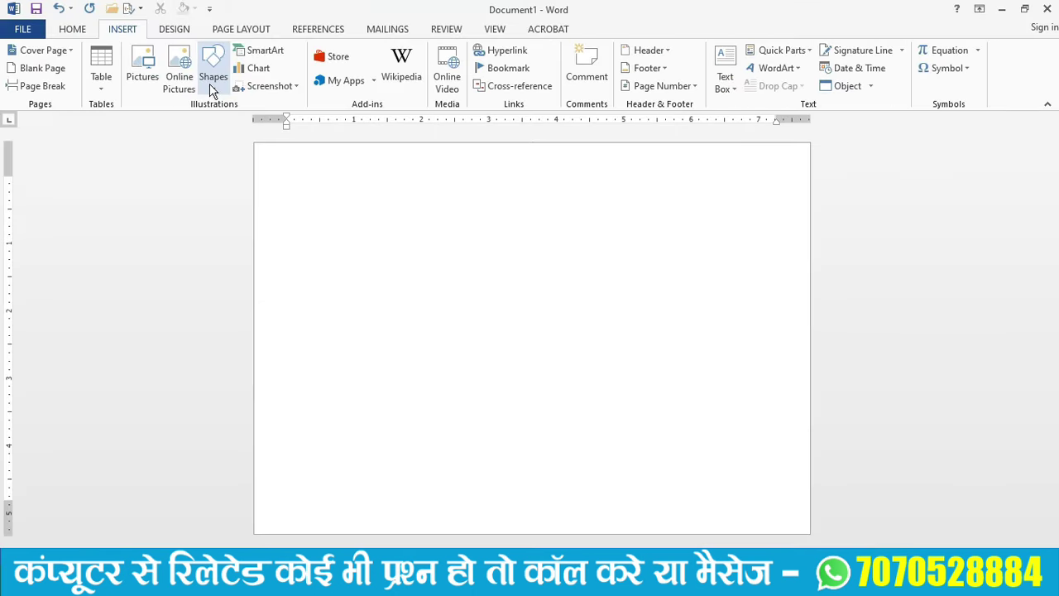
left_click(210, 84)
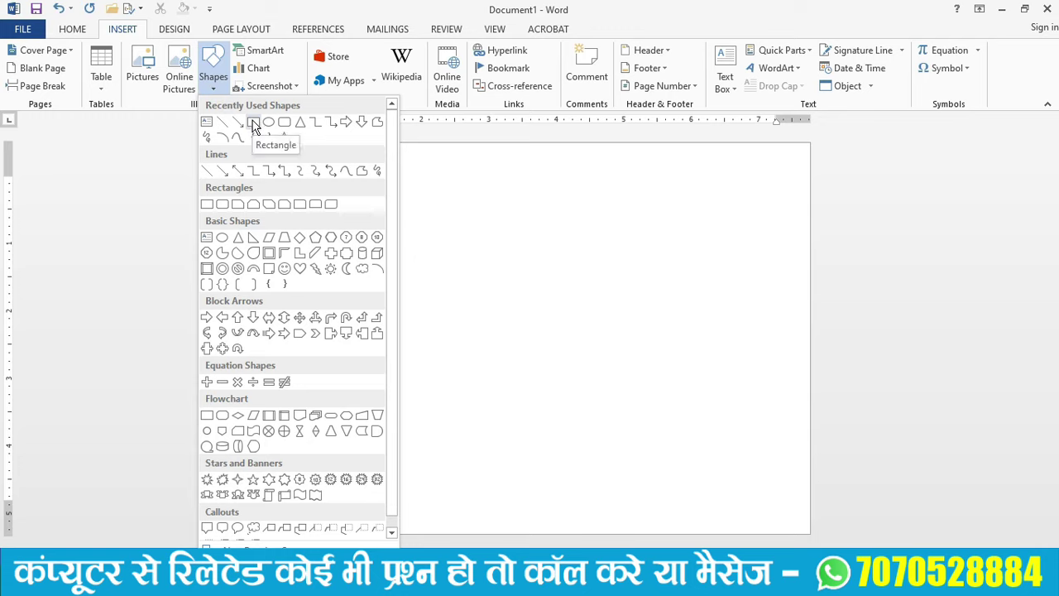
left_click(253, 122)
mouse_move(253, 142)
left_mouse_down()
mouse_move(462, 534)
mouse_move(448, 534)
left_mouse_up()
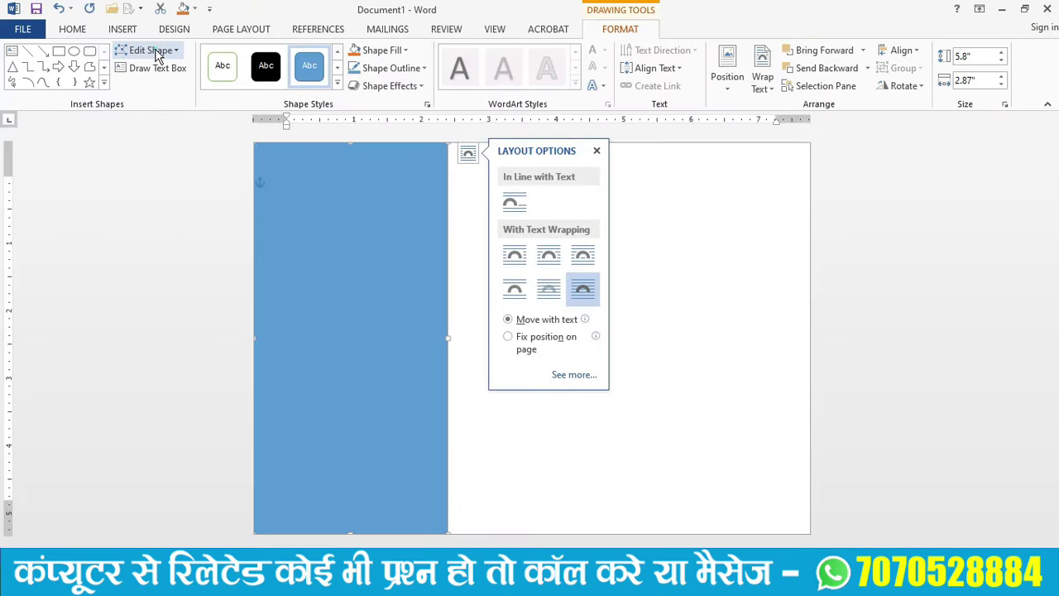
- Edit the rectangle's points so its right edge slants, wide at top and narrow at bottom
left_click(158, 56)
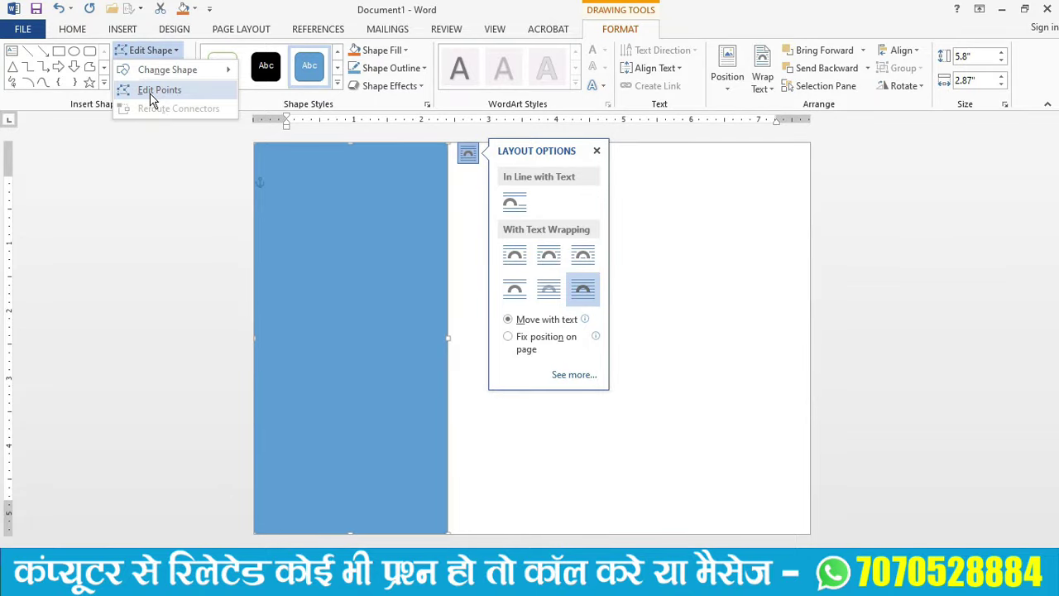
left_click(151, 94)
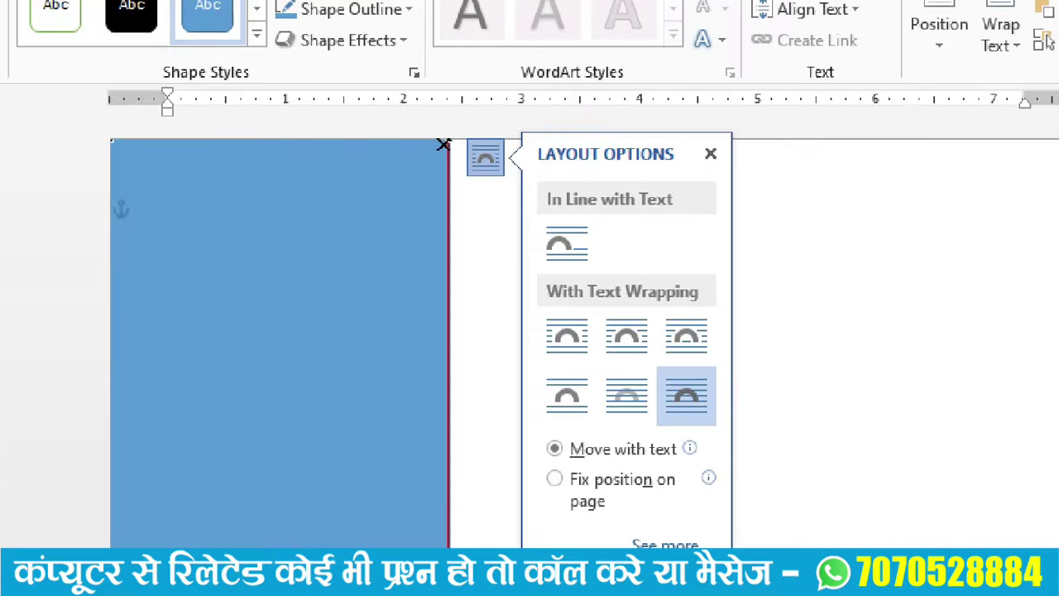
left_click(448, 146)
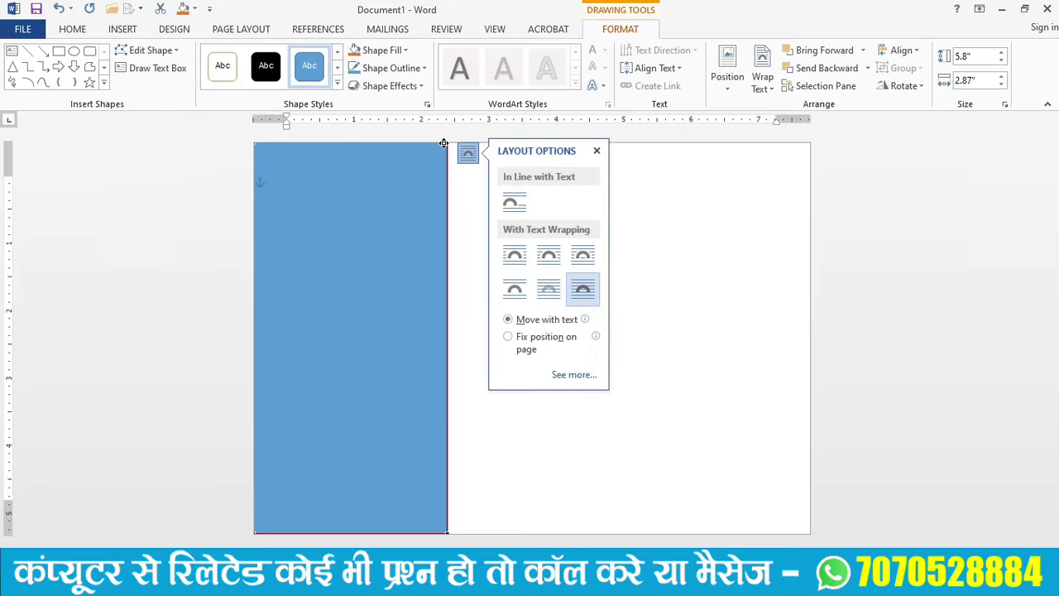
left_click_drag(444, 144, 508, 143)
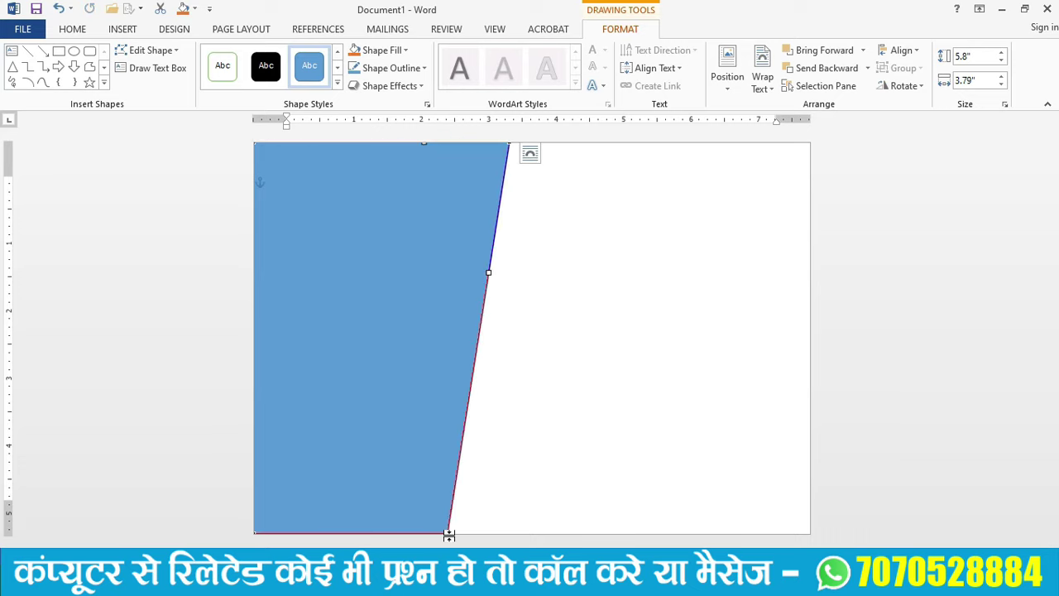
left_click_drag(445, 533, 407, 532)
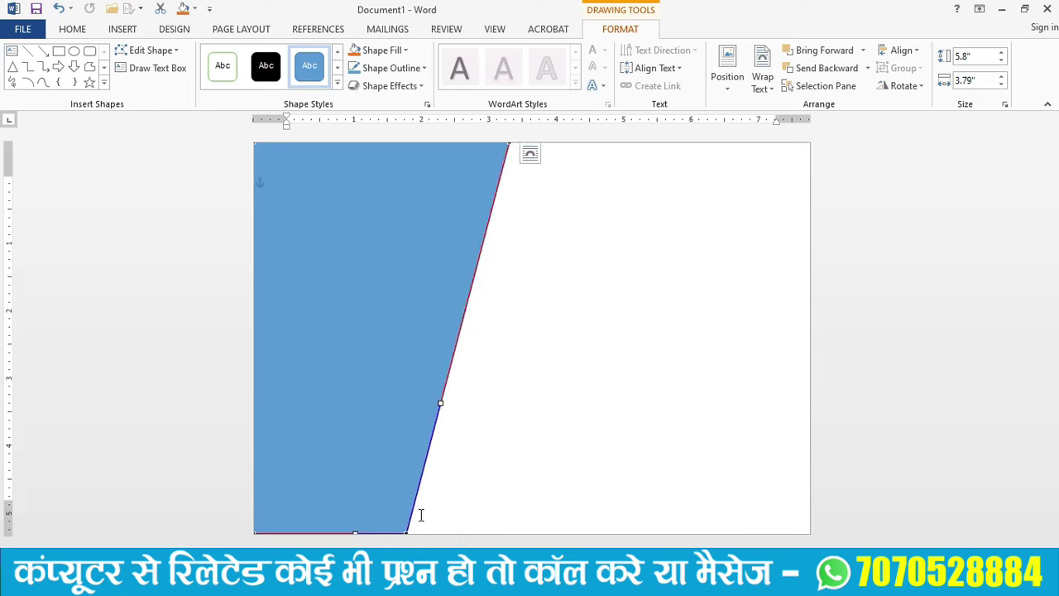
- Open Format Shape for the slanted panel and switch its fill to picture or texture
left_click(525, 348)
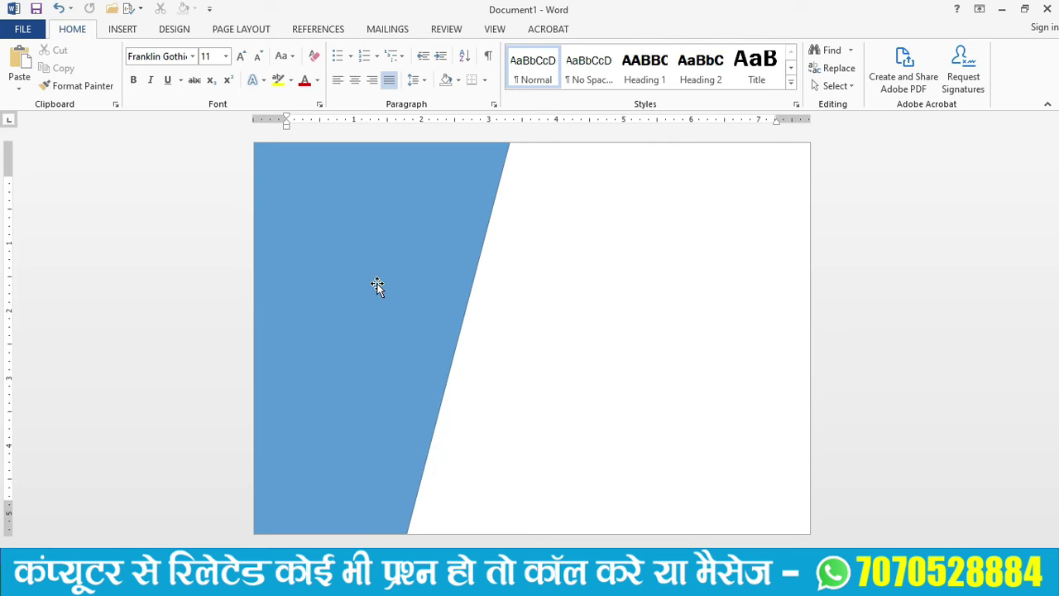
left_click(350, 257)
right_click(353, 260)
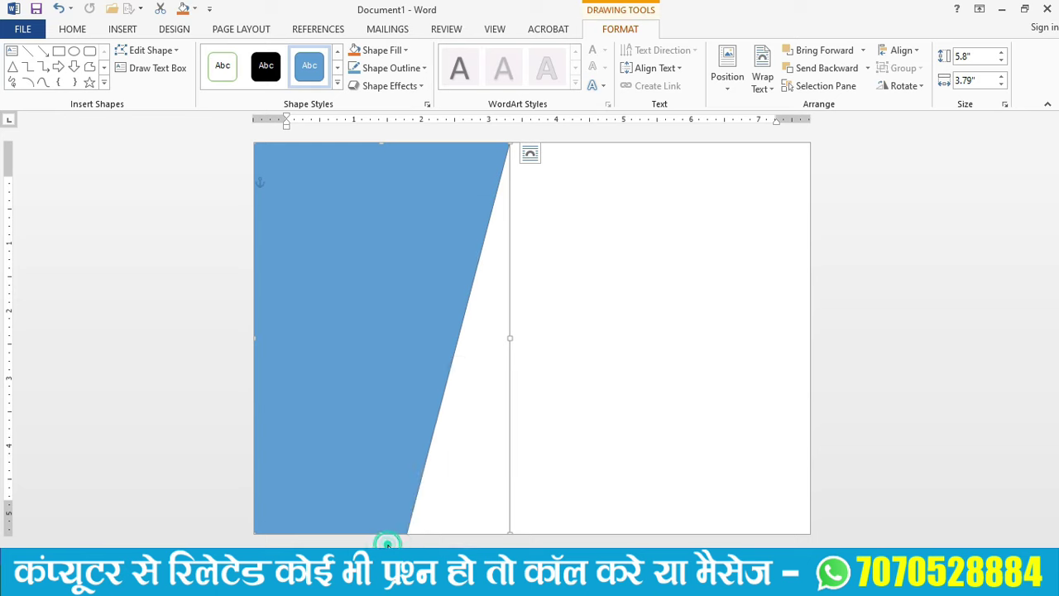
double_click(388, 543)
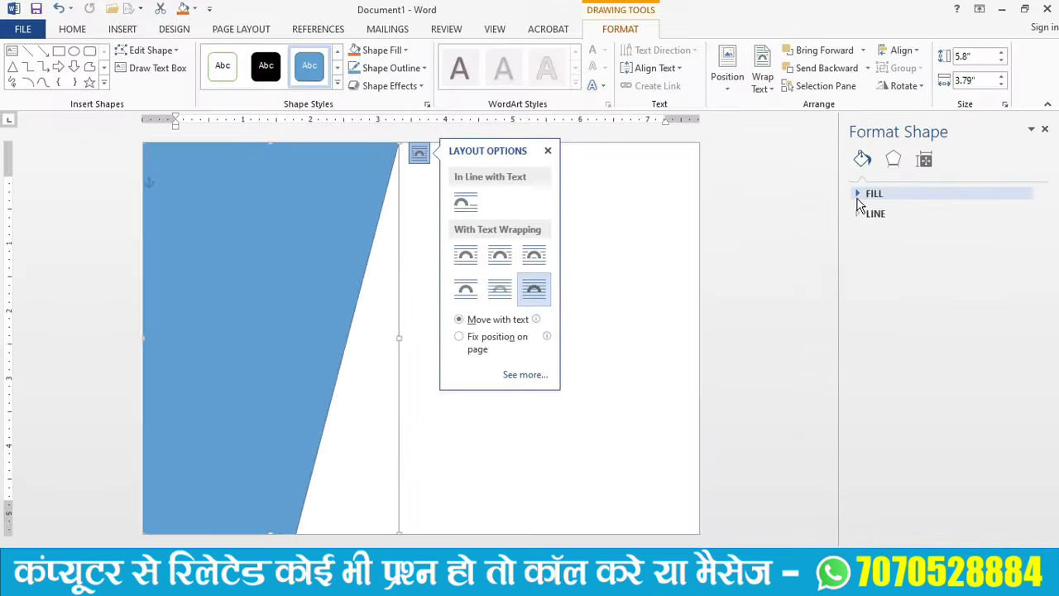
left_click(859, 195)
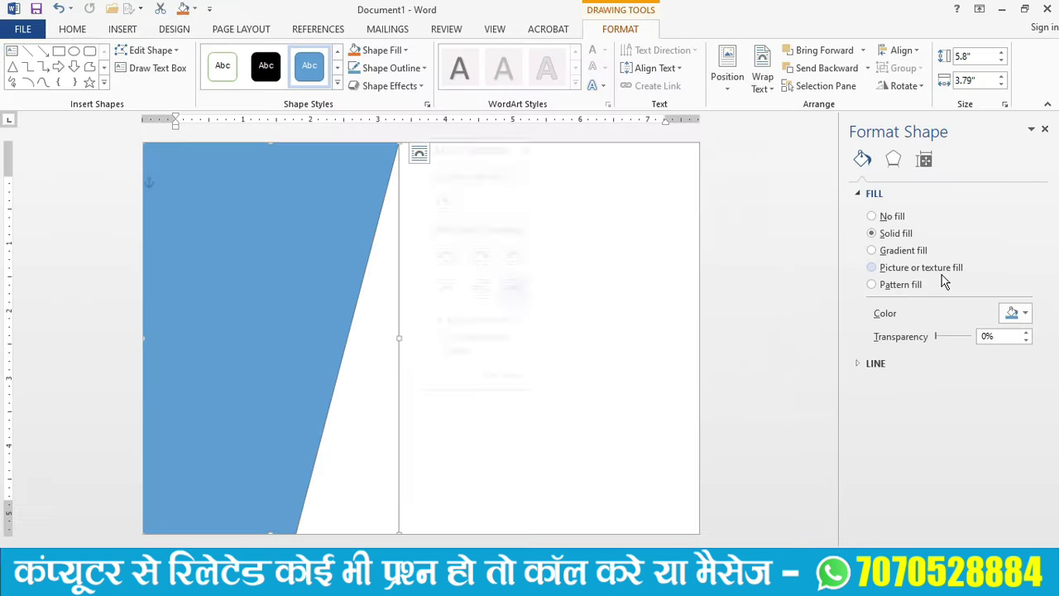
left_click(879, 269)
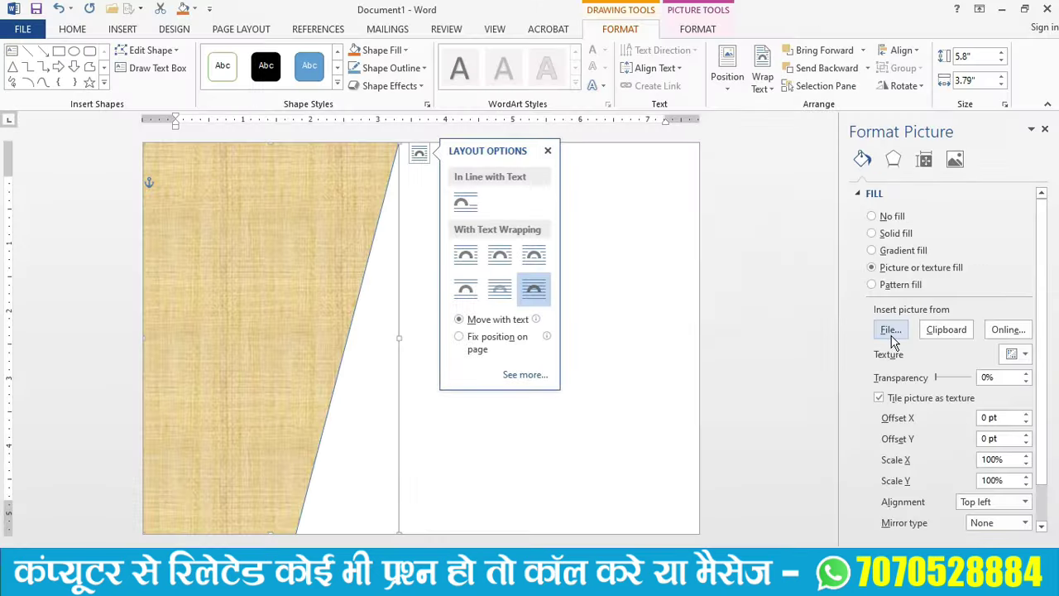
- Fill the panel with beautiful-scenery-6 from the Desktop and close the Format Picture pane
left_click(891, 331)
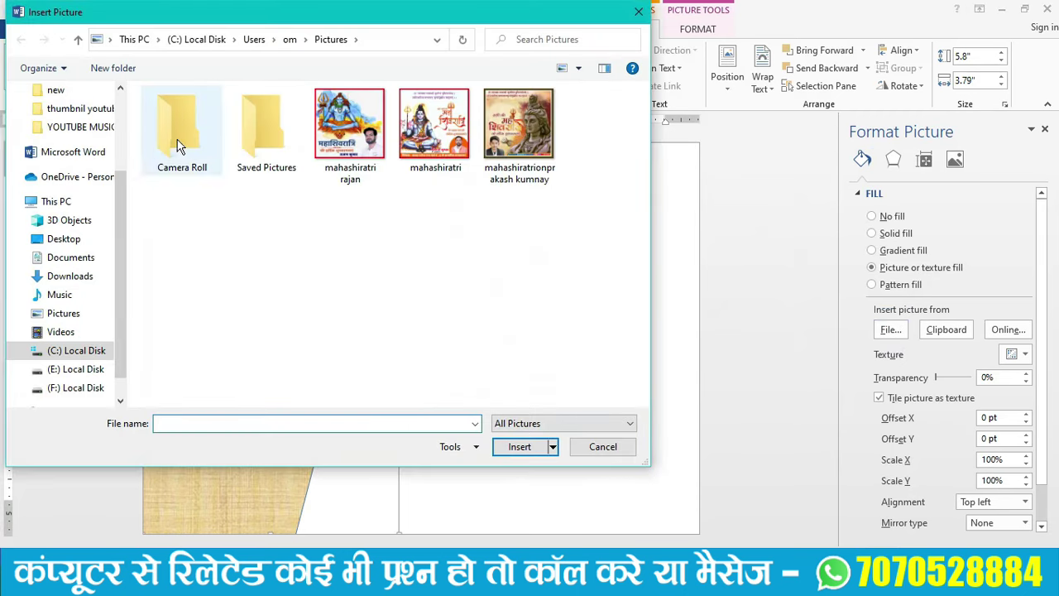
scroll(67, 215, "up", 3)
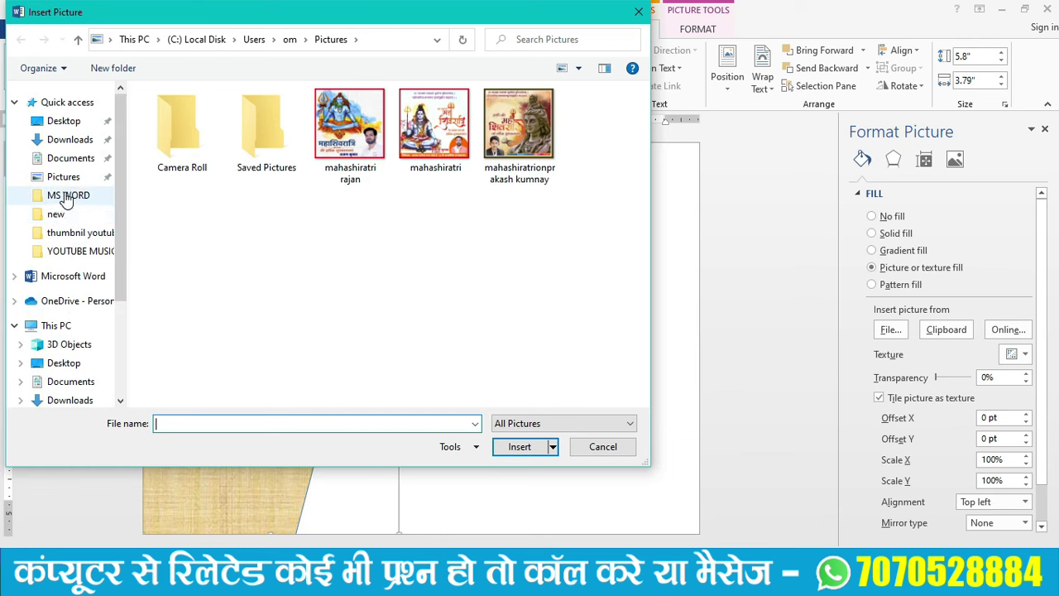
left_click(67, 124)
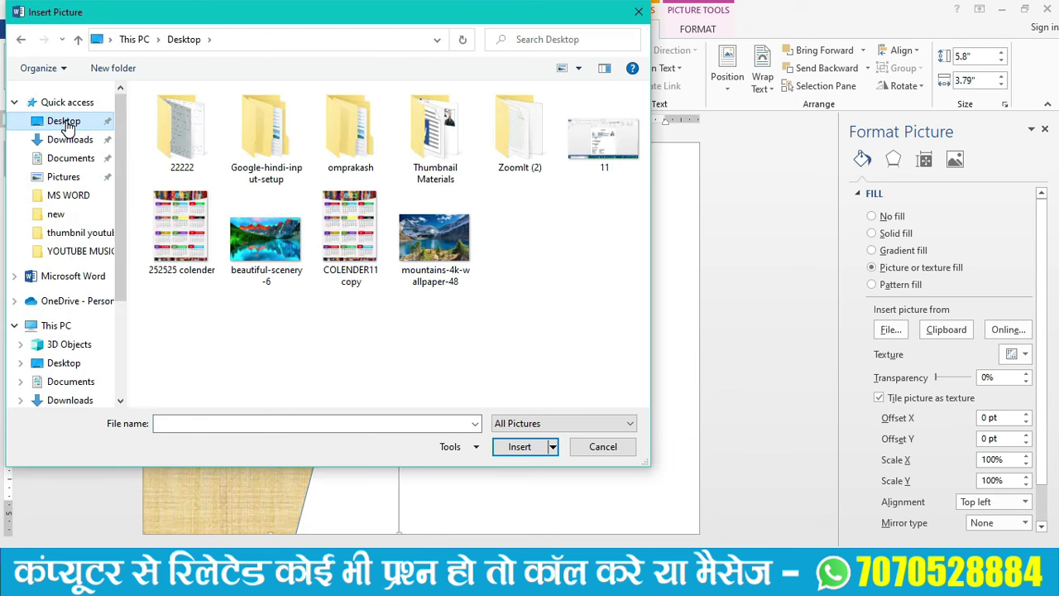
left_click(254, 255)
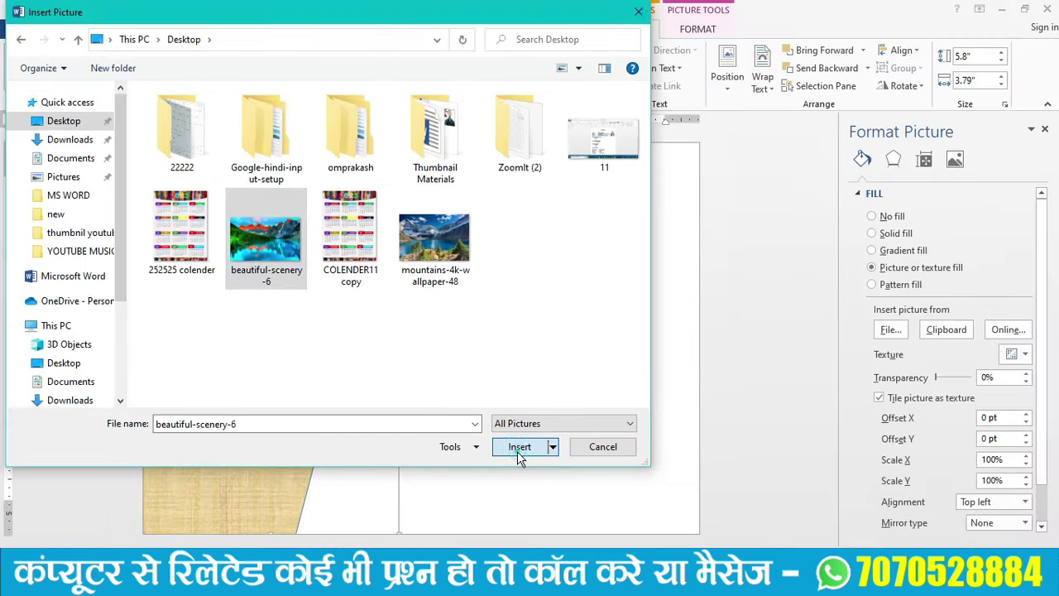
left_click(519, 451)
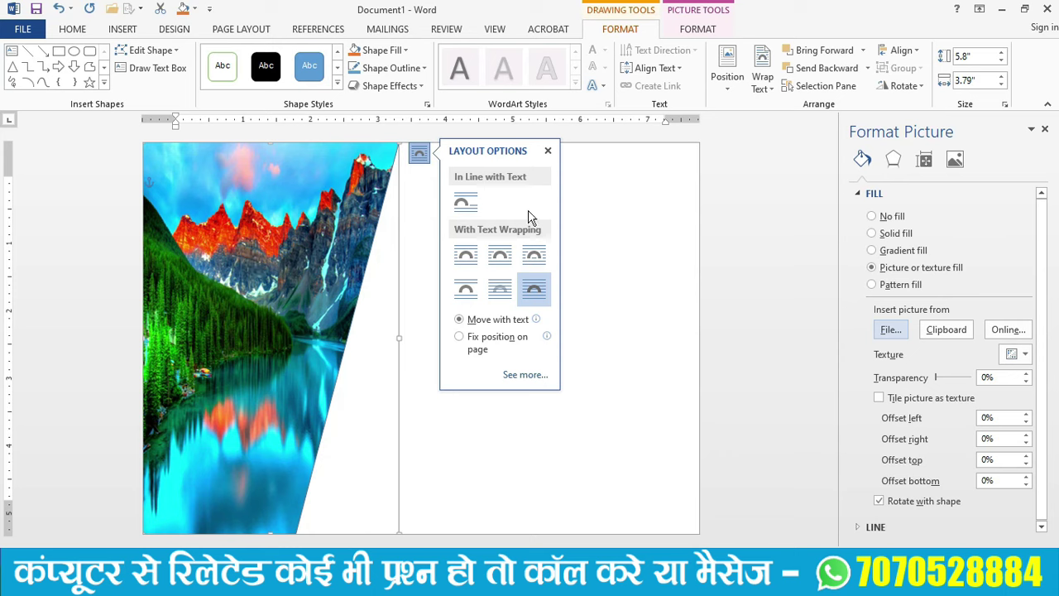
left_click(548, 152)
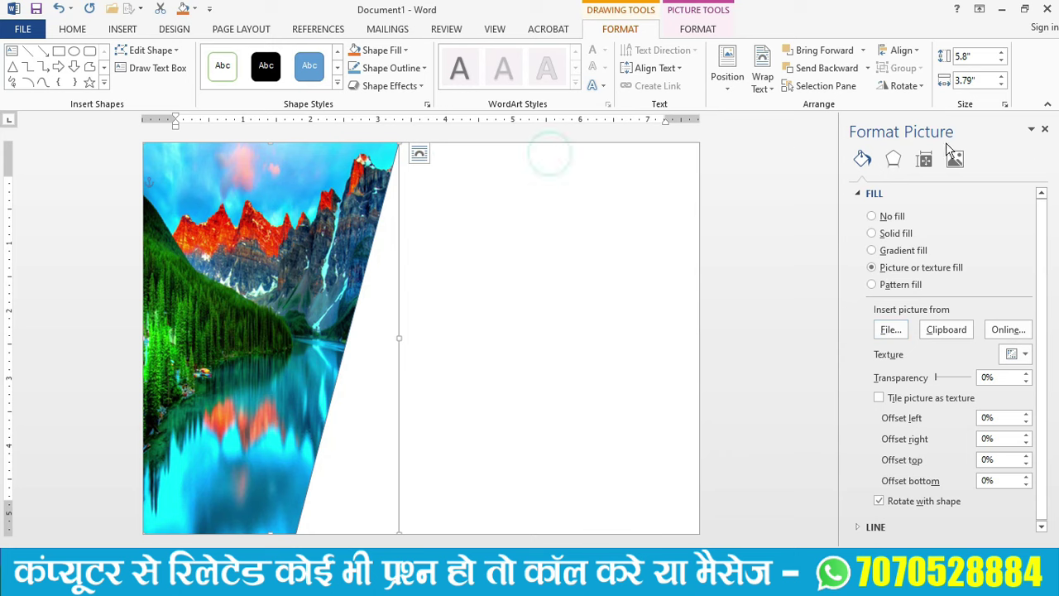
left_click(1046, 129)
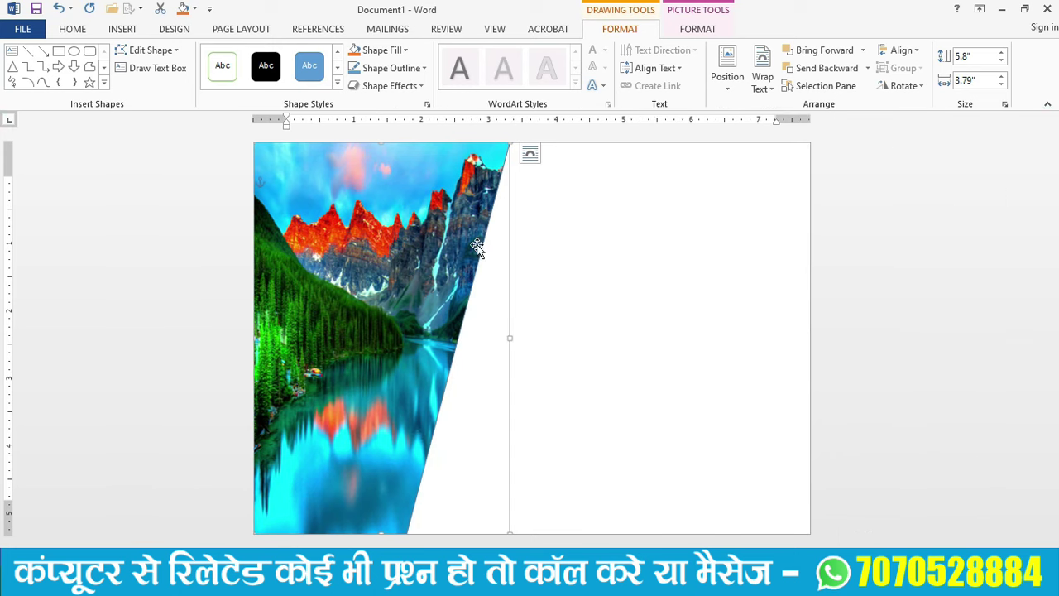
- Draw a 4" × 4" oval circle over the scenery picture
left_click(120, 30)
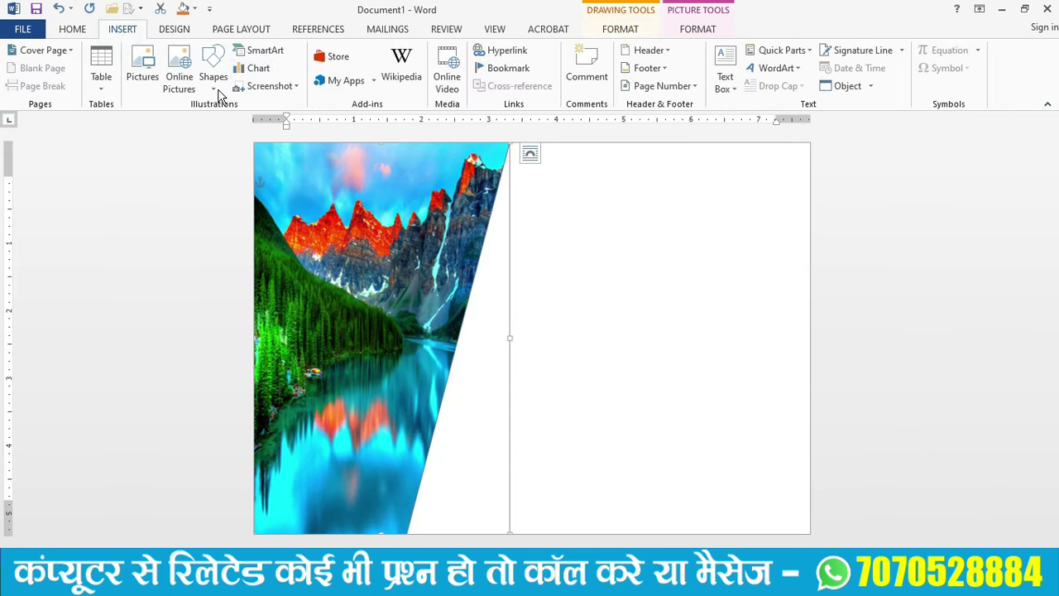
left_click(218, 88)
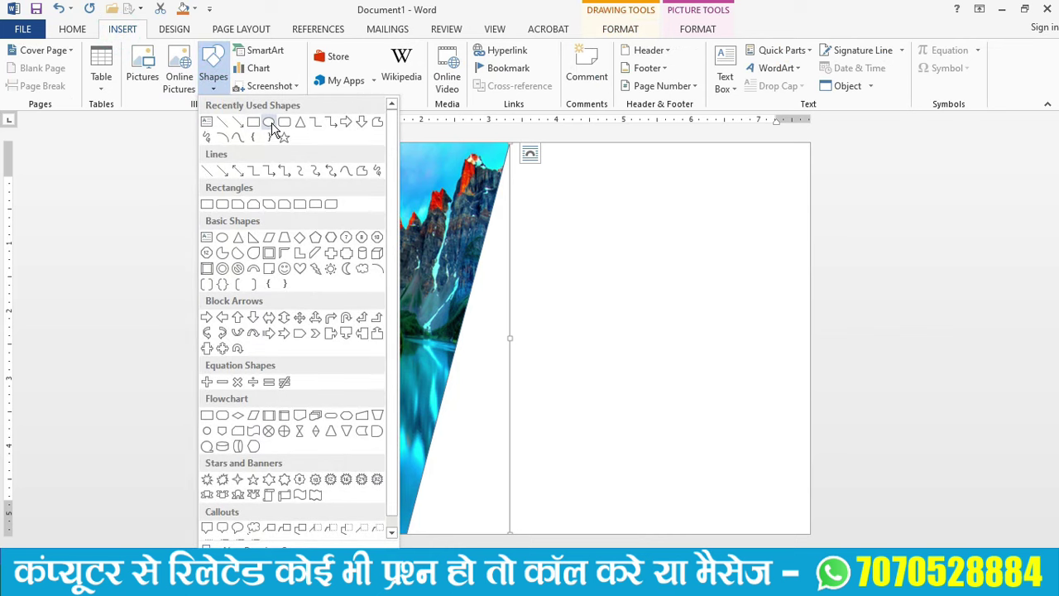
left_click(271, 126)
mouse_move(315, 235)
left_mouse_down()
mouse_move(521, 438)
mouse_move(514, 451)
left_mouse_up()
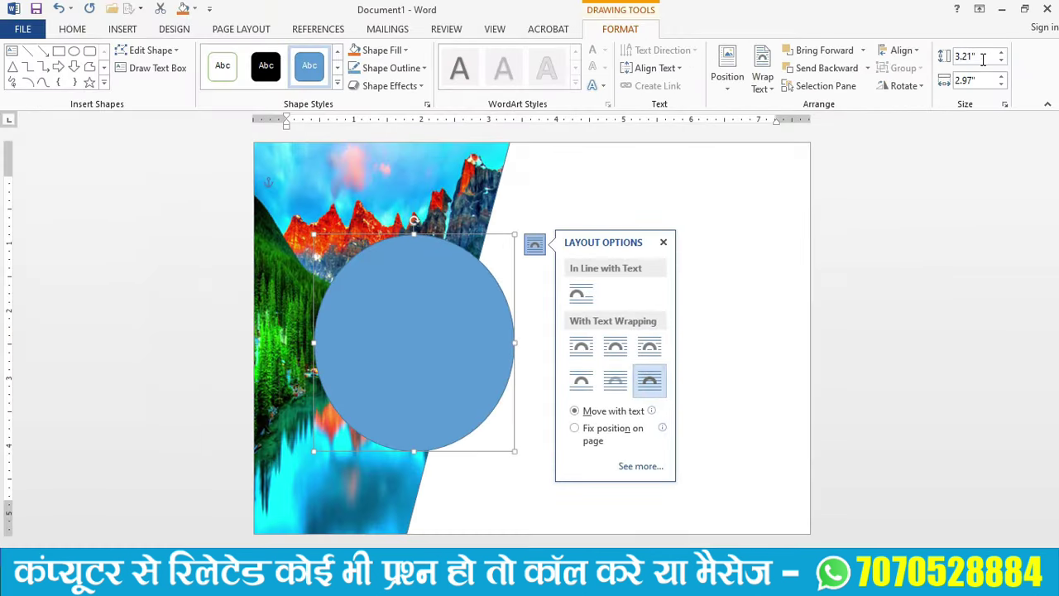
left_click(982, 59)
type("4")
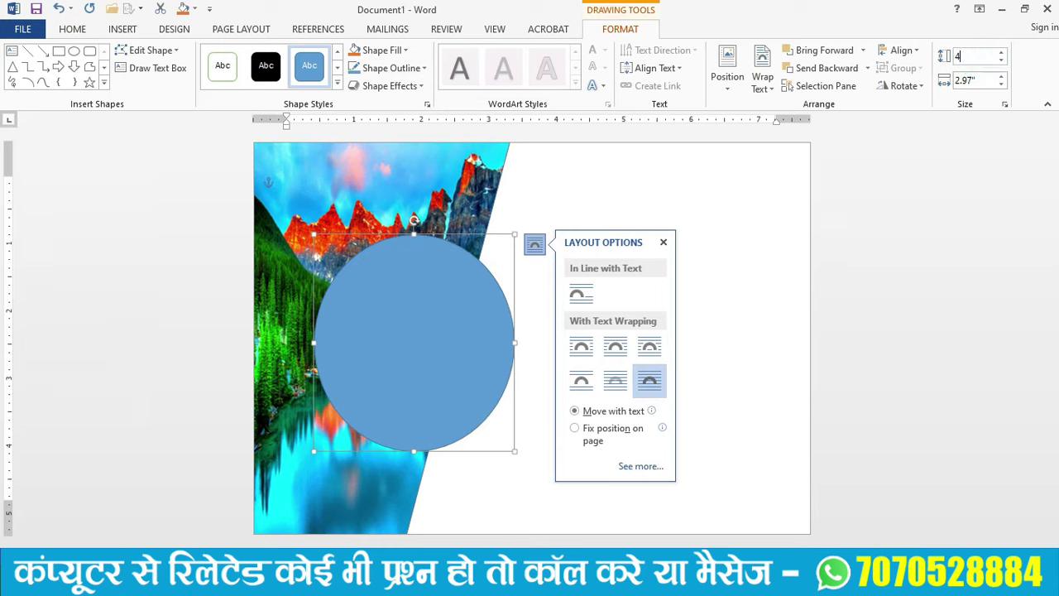
left_click(984, 81)
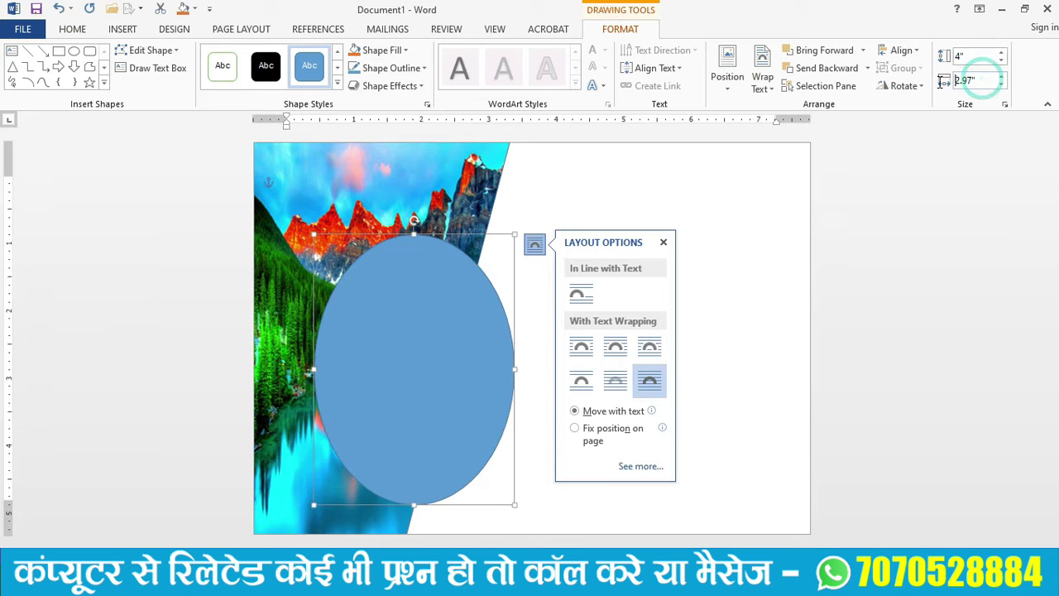
double_click(981, 81)
type("4")
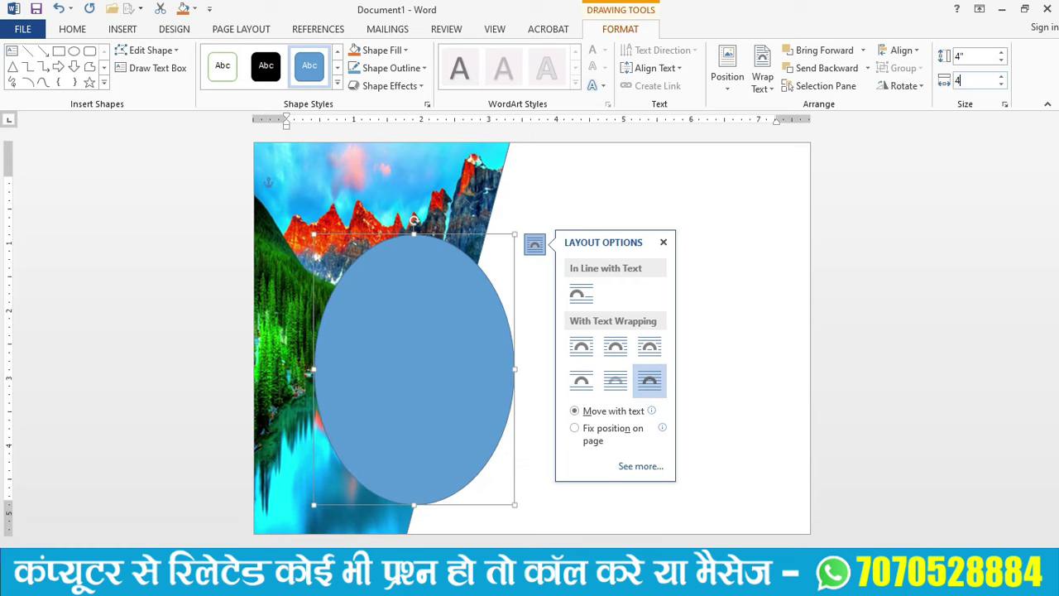
key("Return")
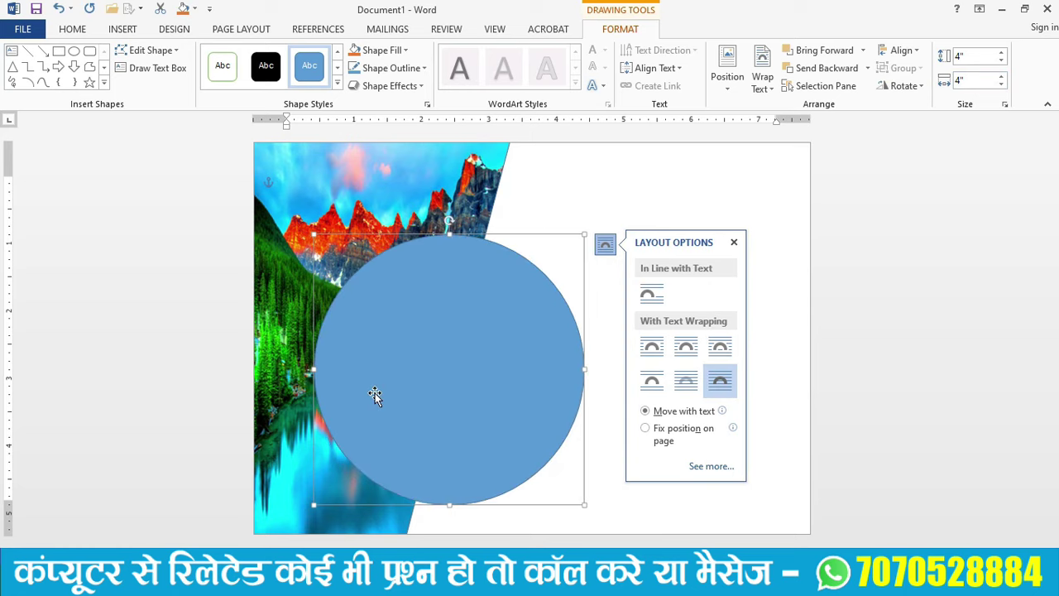
left_click_drag(434, 356, 390, 326)
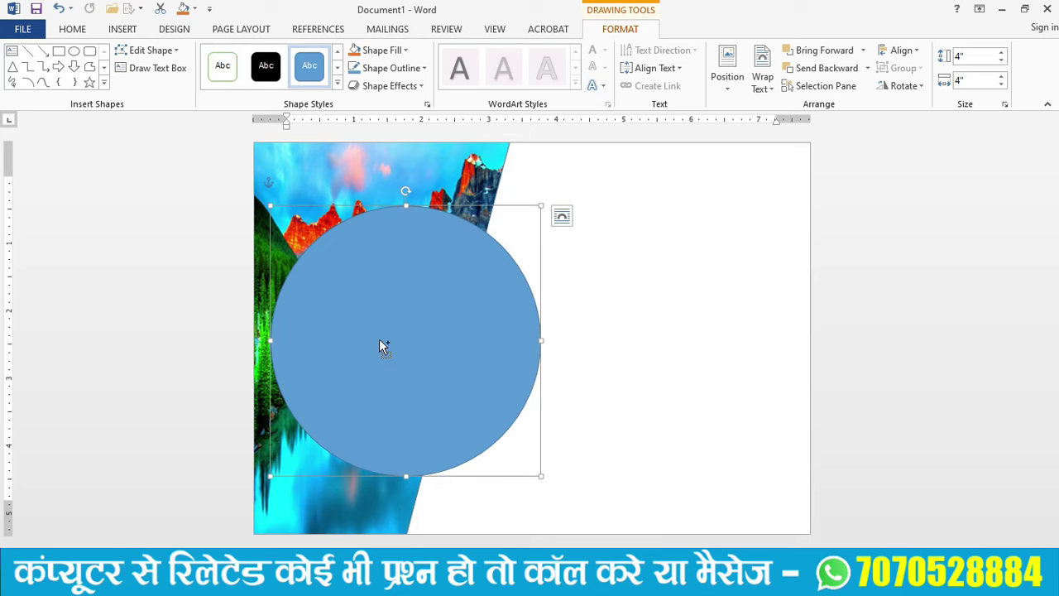
- Paste a copy, resize it to 4.5", send it behind and centre it around the 4" circle
key("ctrl+v")
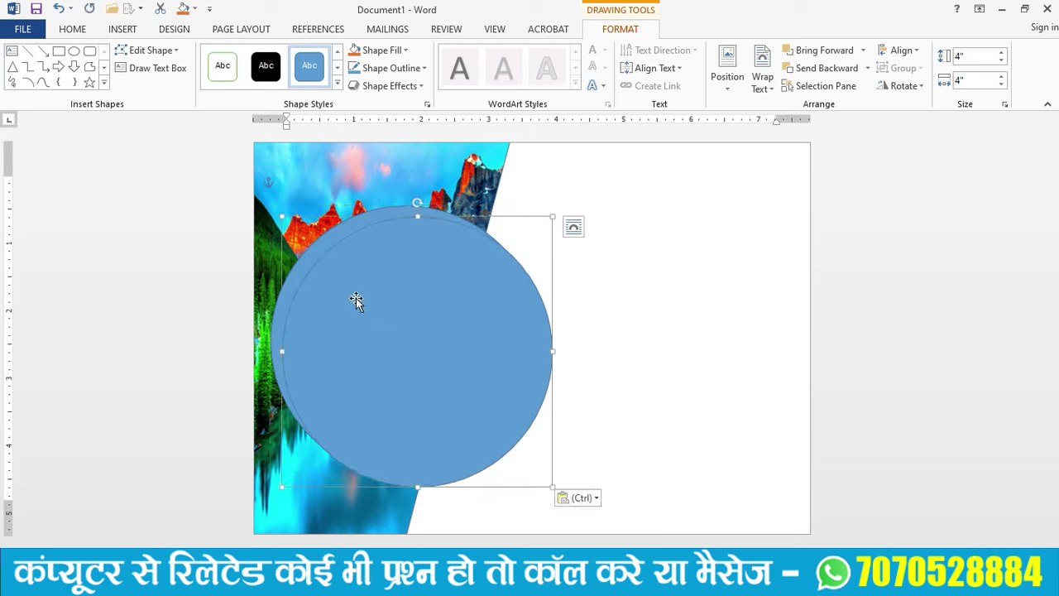
left_click_drag(356, 301, 342, 285)
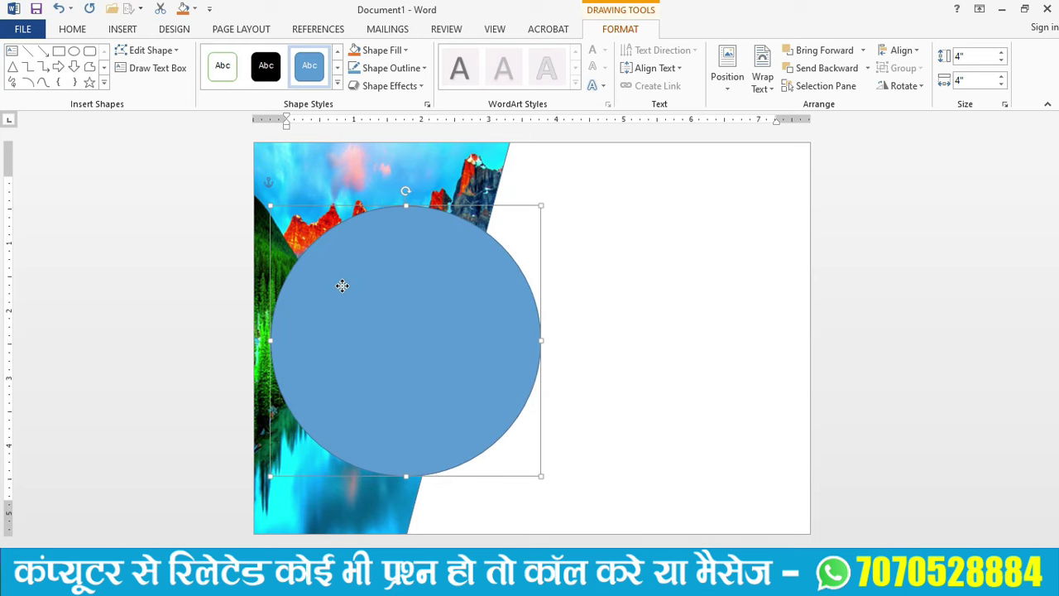
left_click(979, 59)
type("4.5")
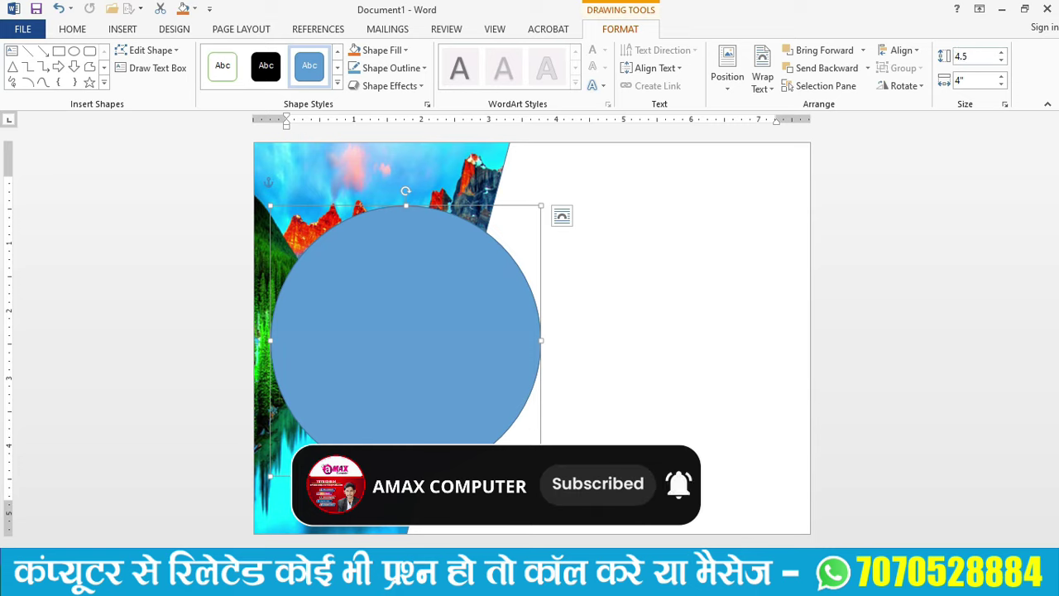
left_click(980, 80)
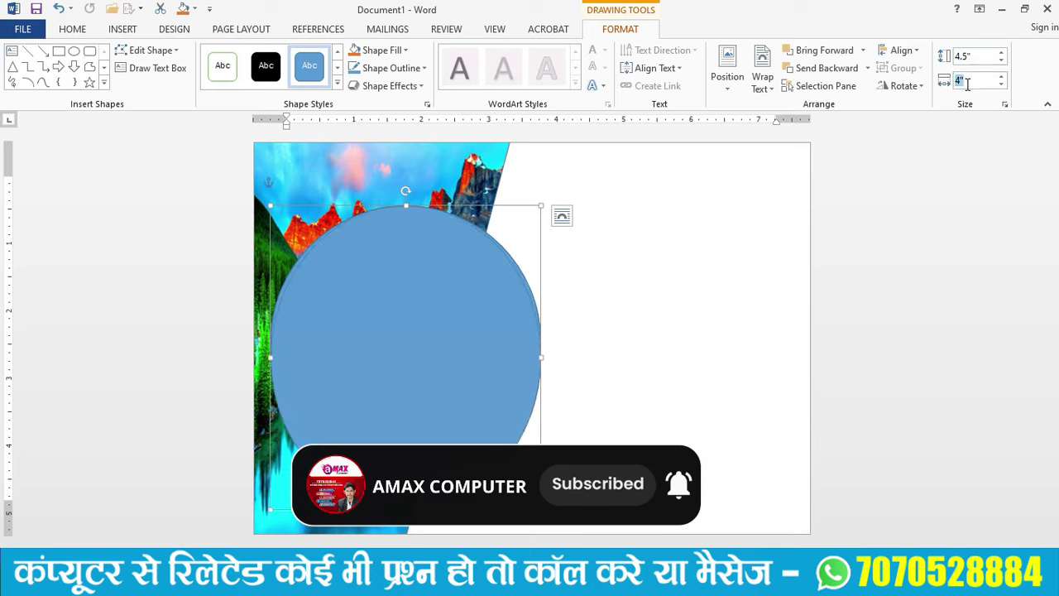
type("4")
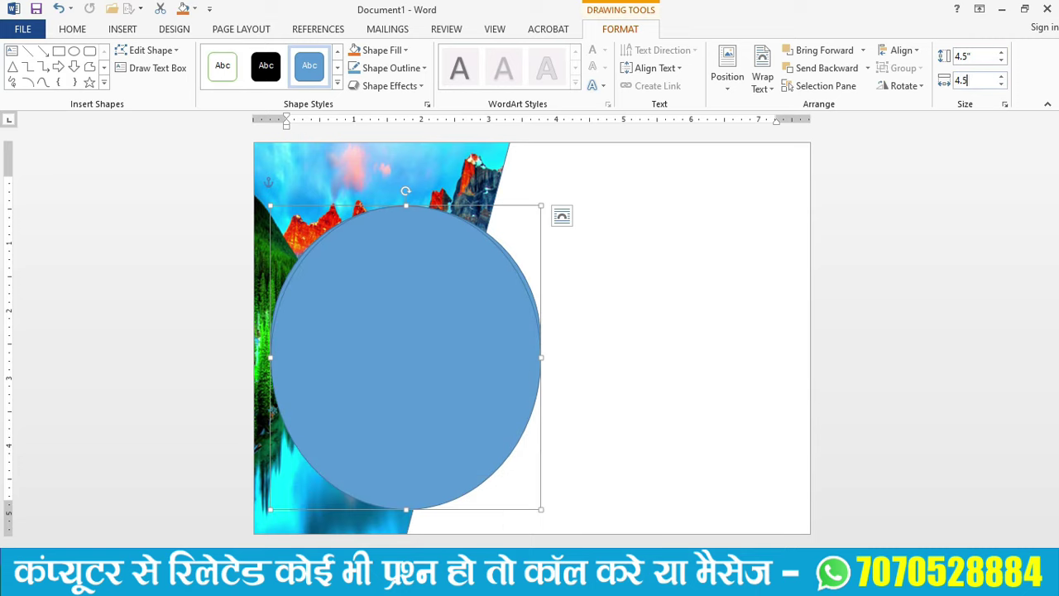
key("Return")
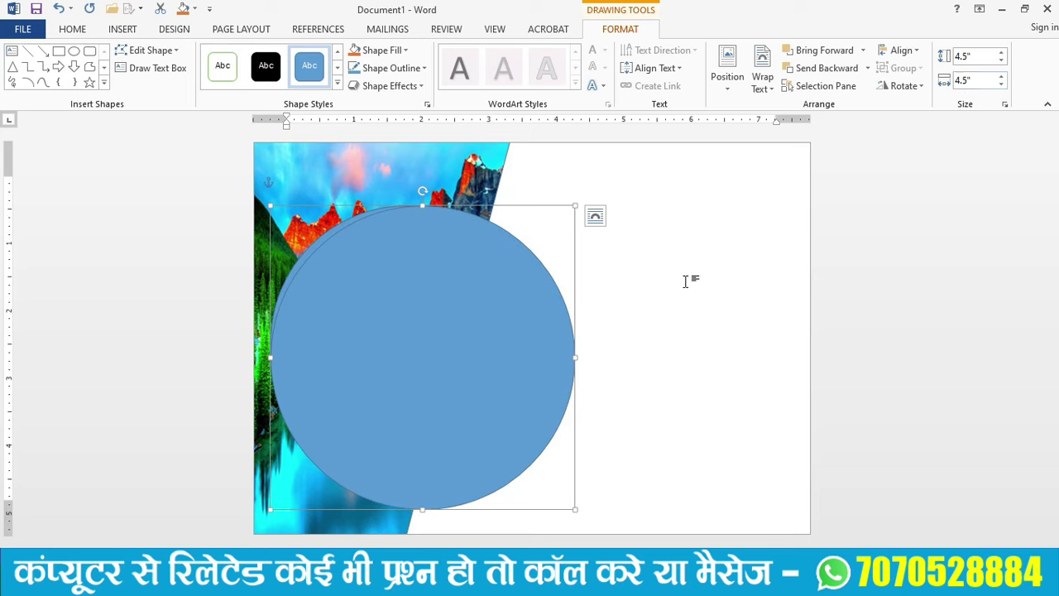
left_click_drag(437, 342, 425, 334)
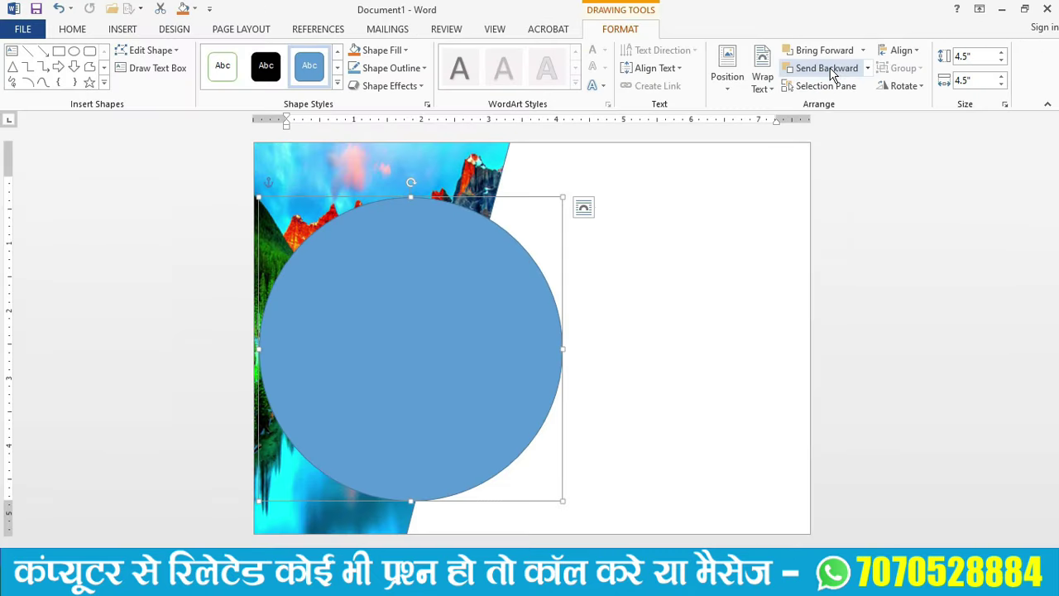
left_click(832, 73)
left_click(832, 73)
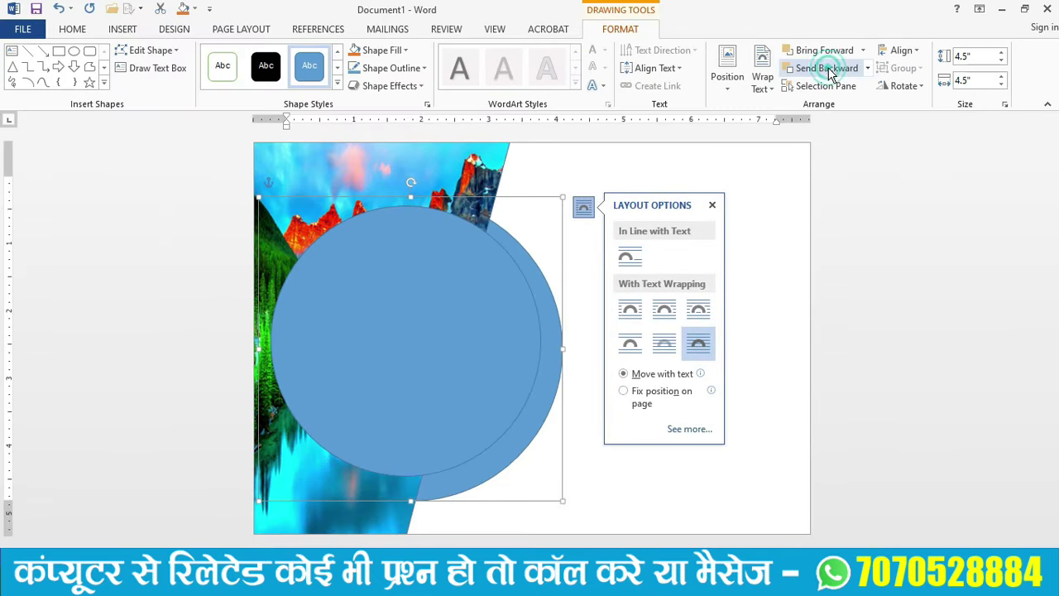
left_click_drag(517, 445, 513, 434)
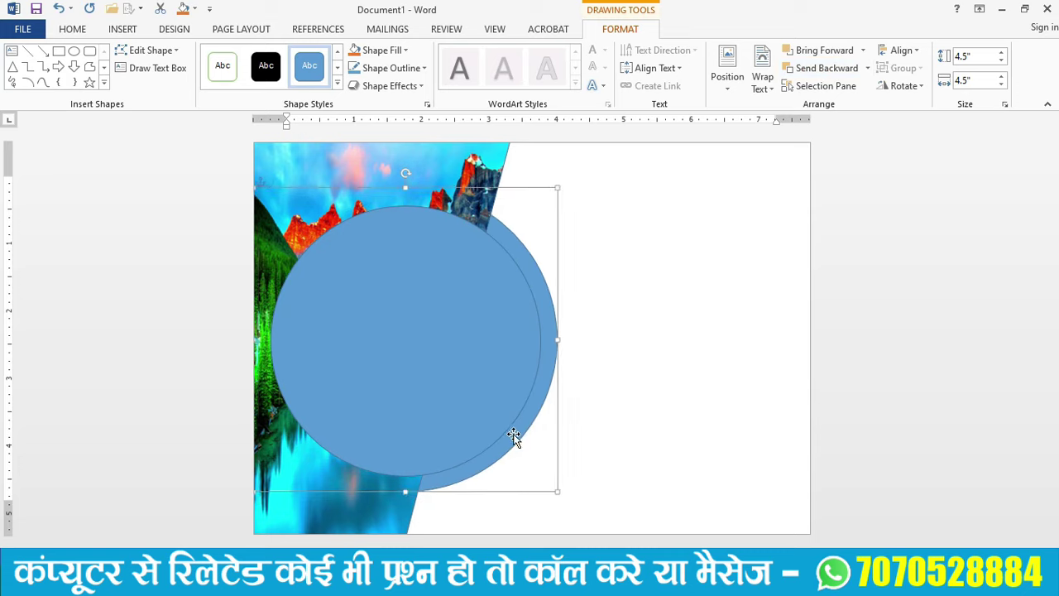
left_click(417, 344)
- Fill the inner 4" circle with the mountains-4k-wallpaper-48 photo
right_click(417, 343)
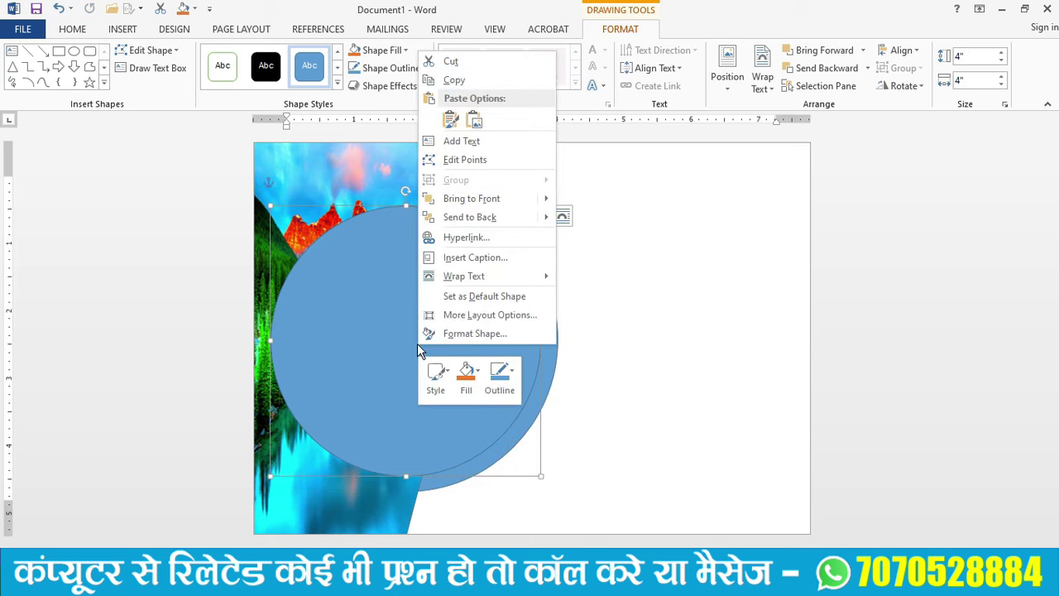
left_click(464, 335)
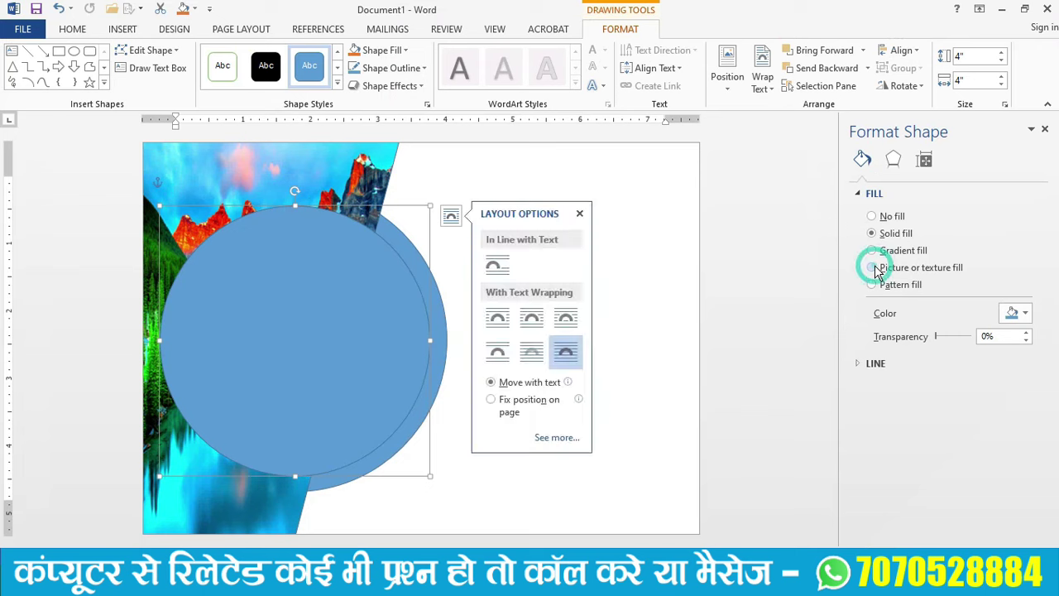
left_click(873, 267)
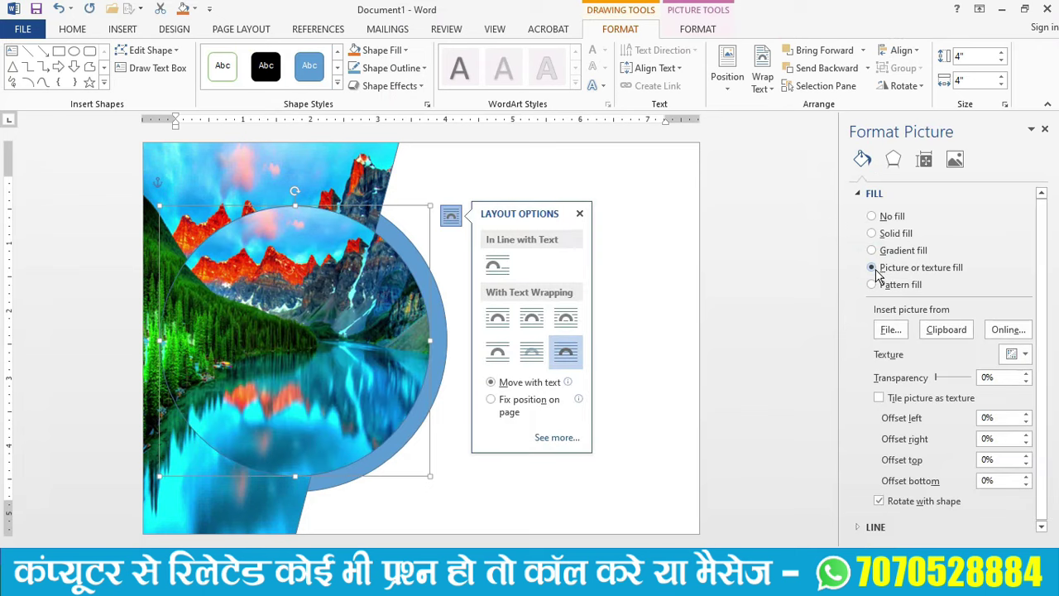
left_click(891, 330)
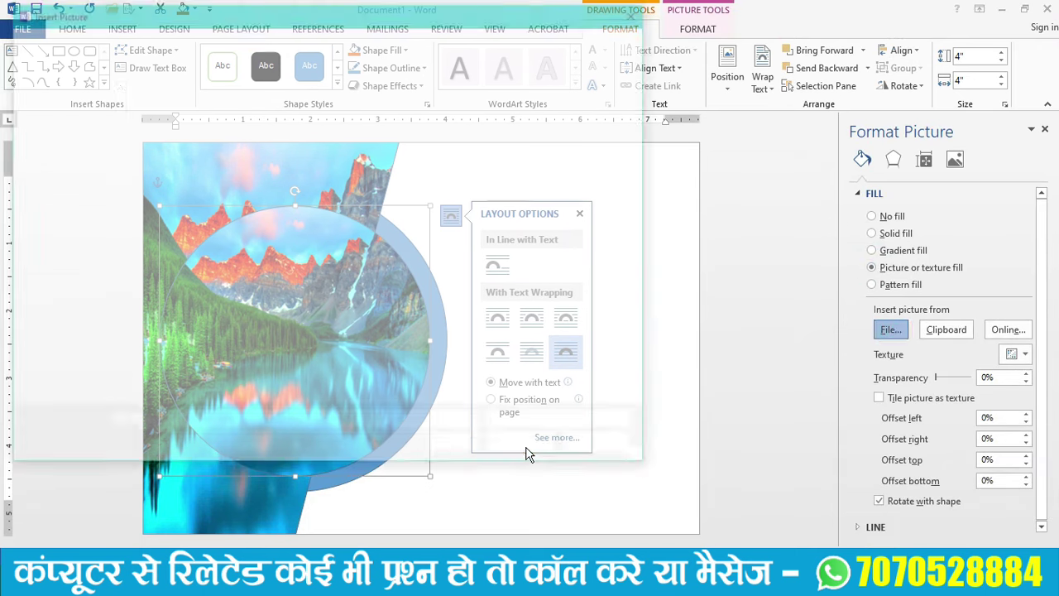
left_click(409, 245)
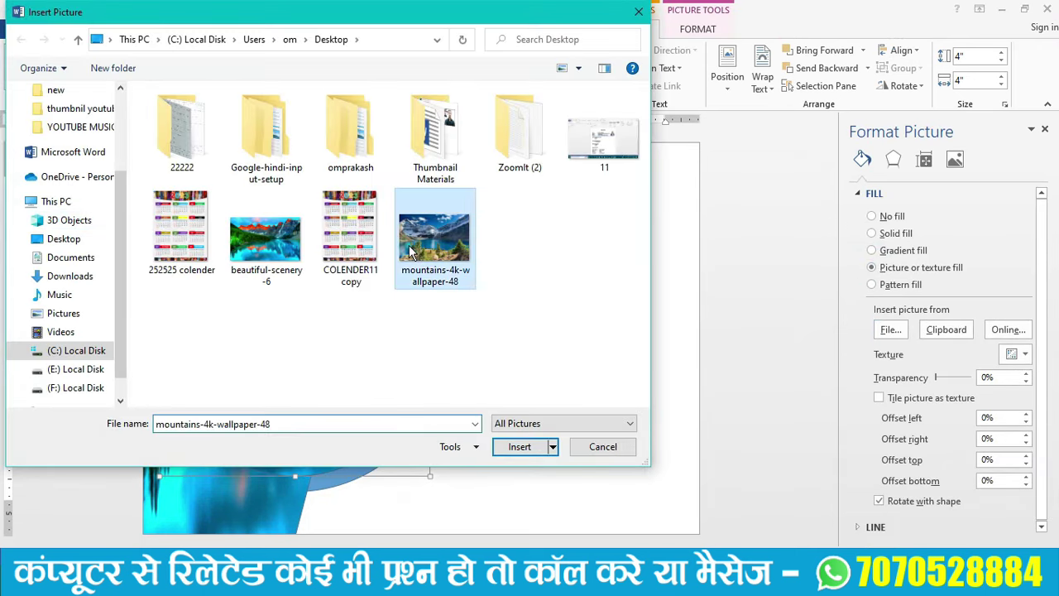
left_click(519, 447)
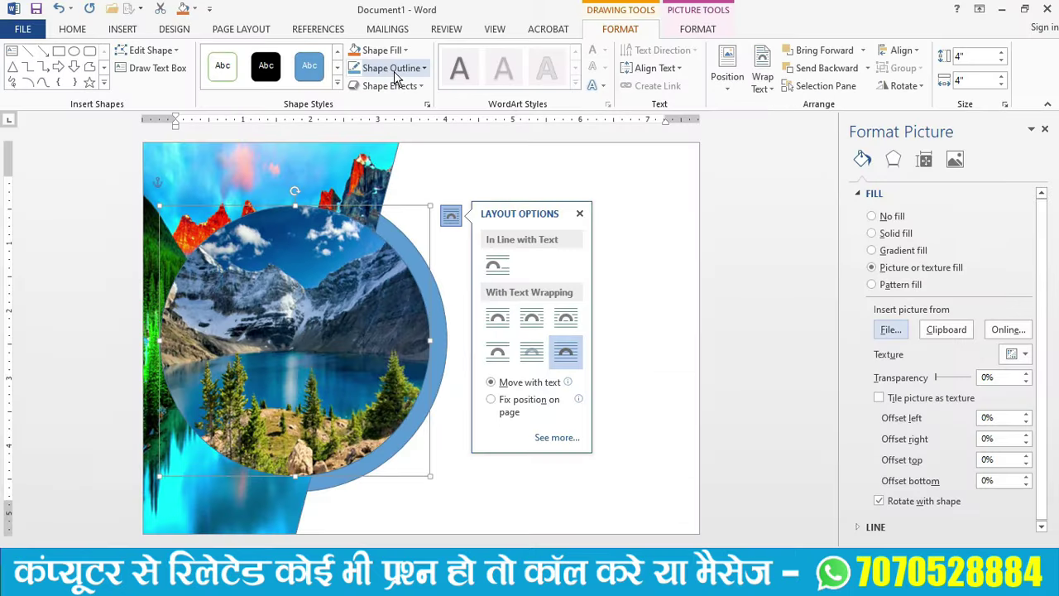
- Give the photo circle a dark blue outline with a 3 pt weight
left_click(394, 71)
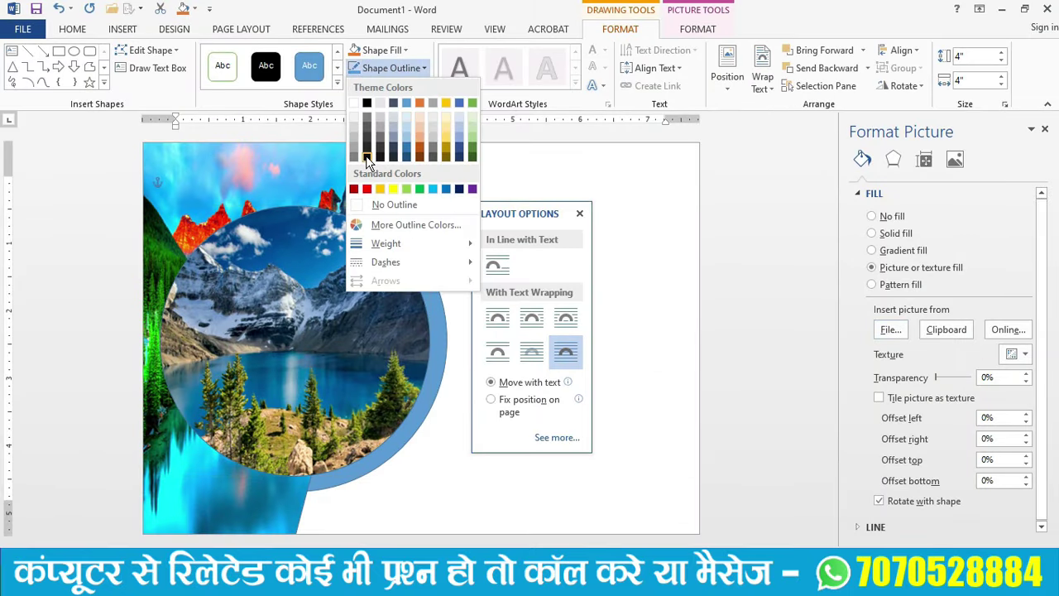
left_click(460, 190)
left_click(370, 68)
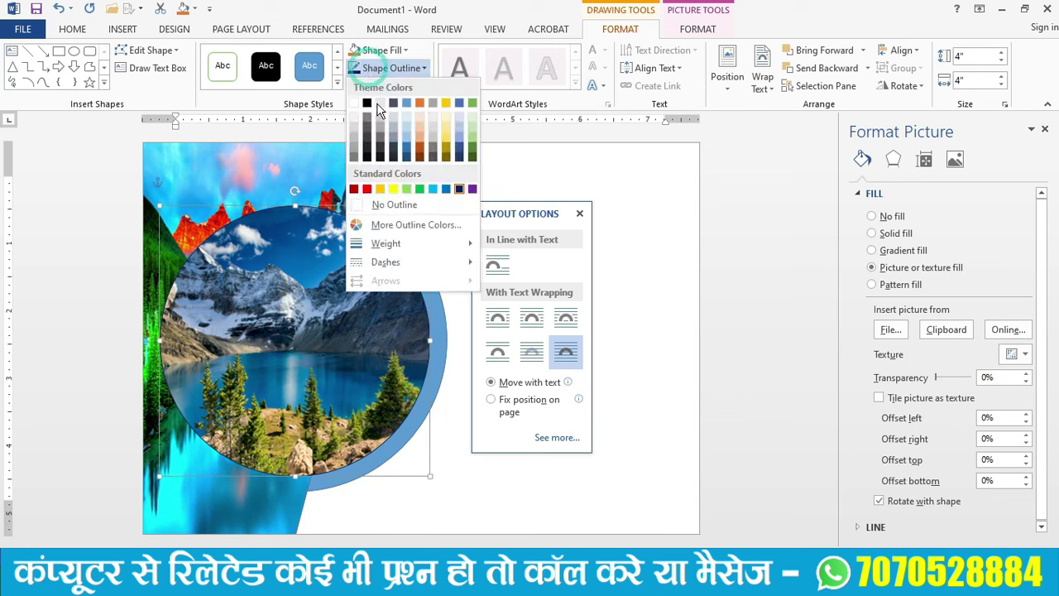
left_click(404, 244)
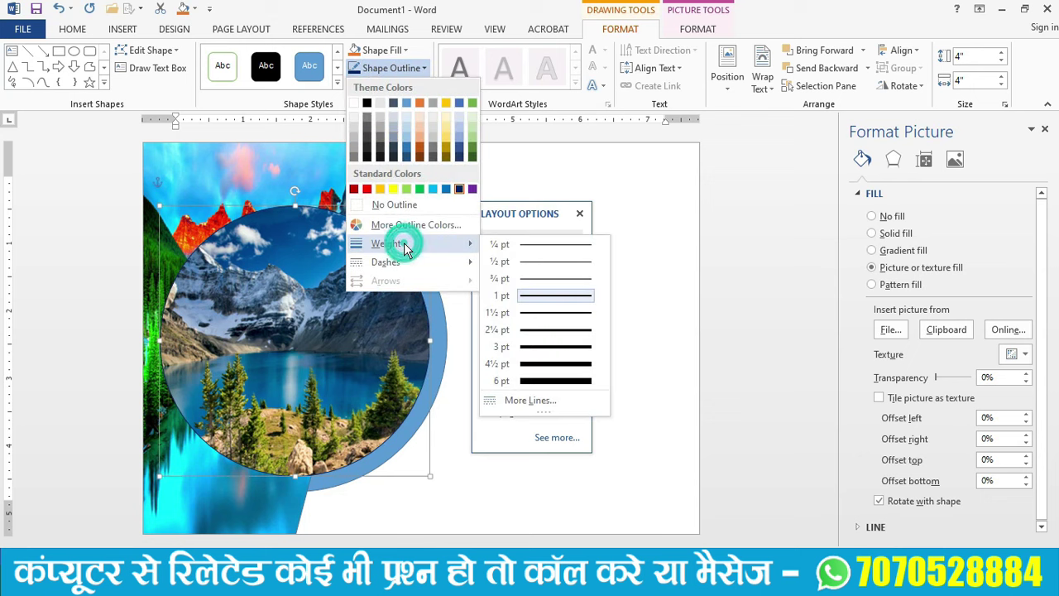
left_click(548, 351)
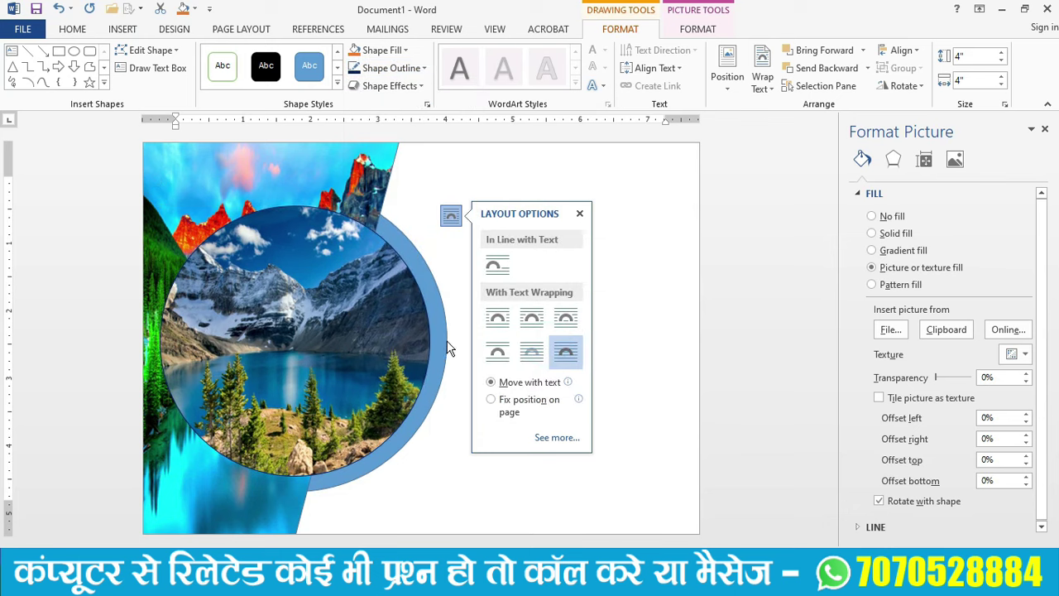
- Make the back circle unfilled with a 6 pt dark orange outline
left_click(447, 339)
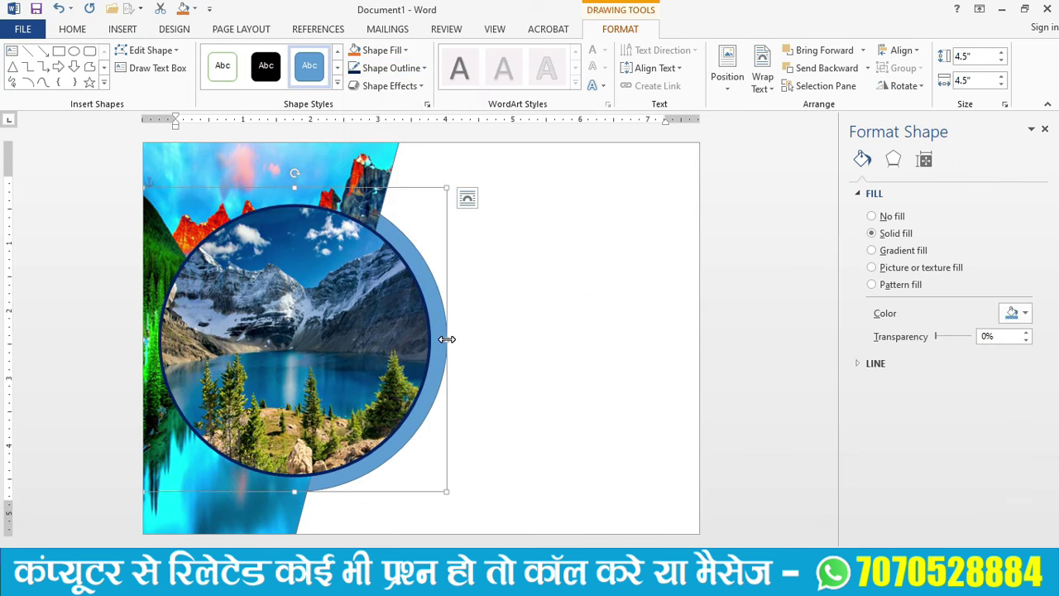
left_click(406, 51)
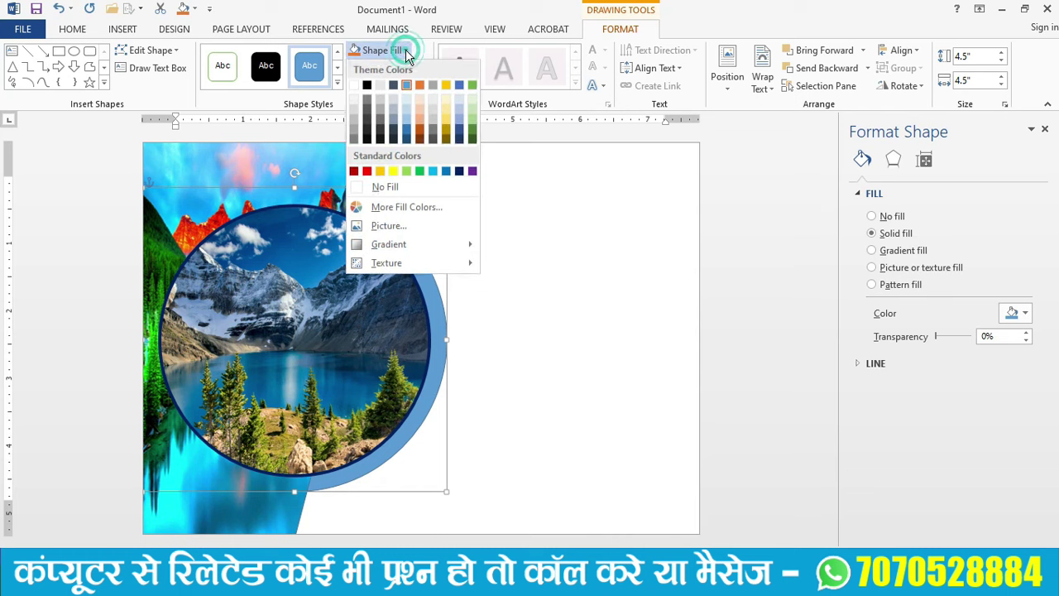
left_click(405, 187)
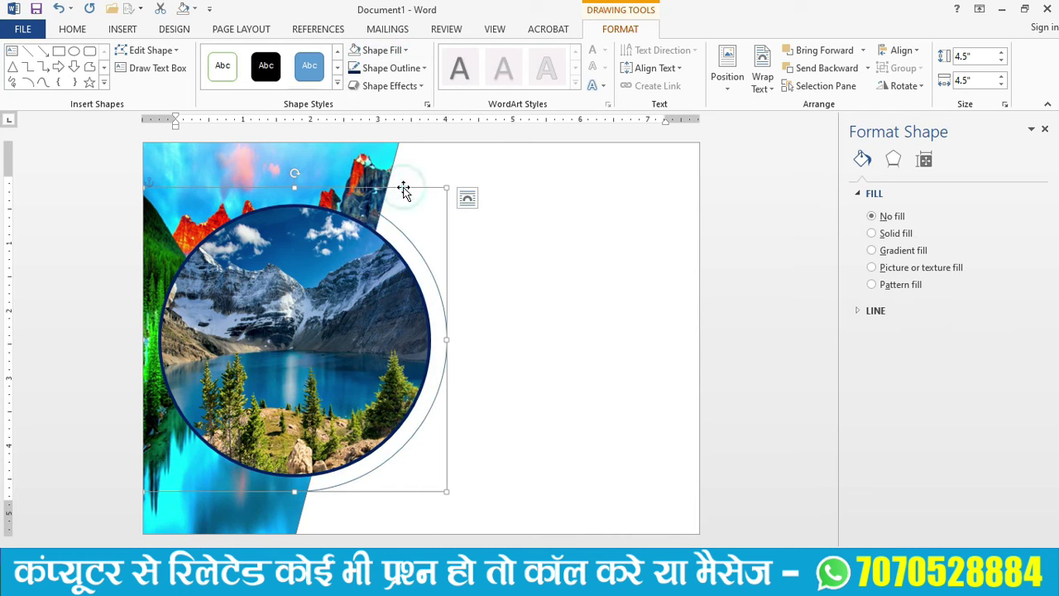
left_click(409, 68)
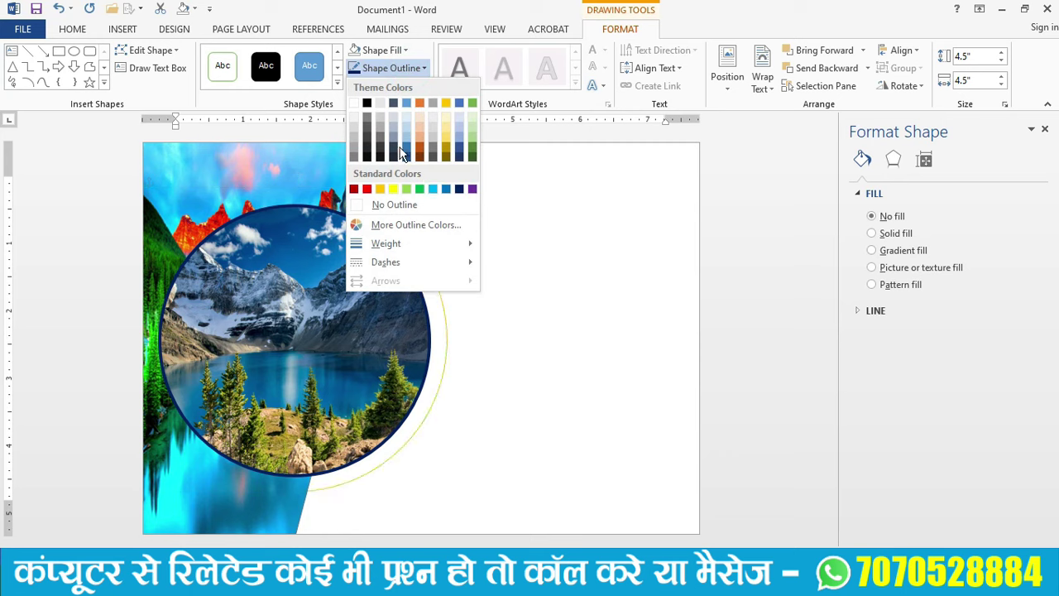
left_click(419, 155)
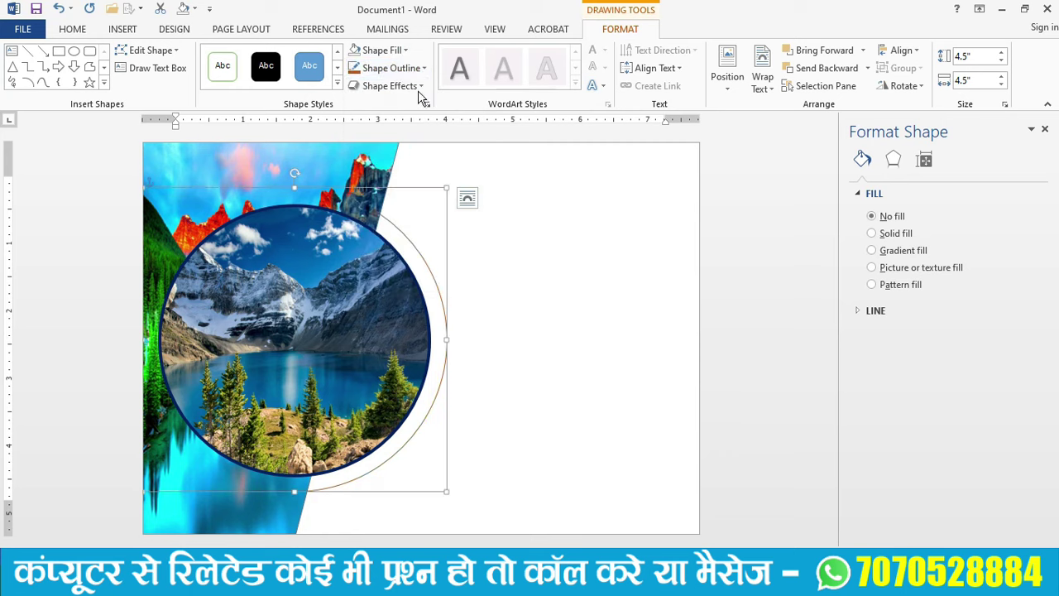
left_click(422, 68)
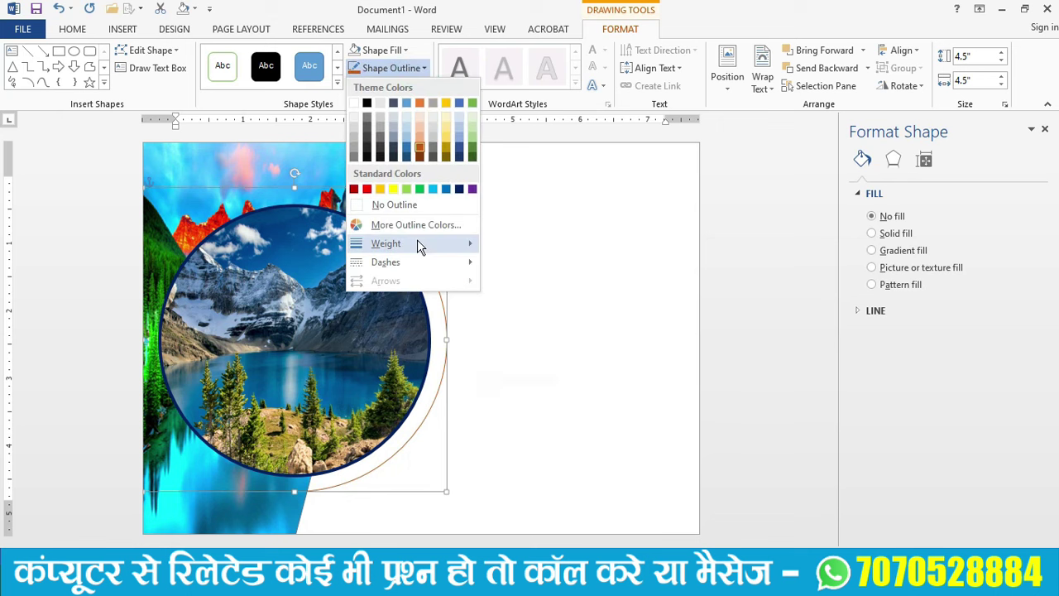
mouse_move(416, 243)
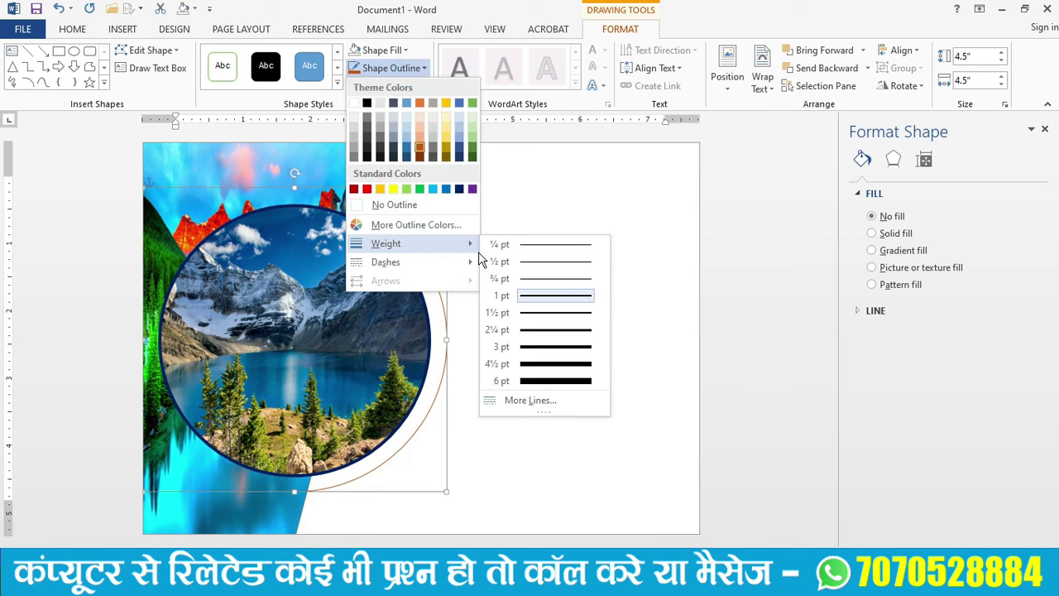
left_click(562, 382)
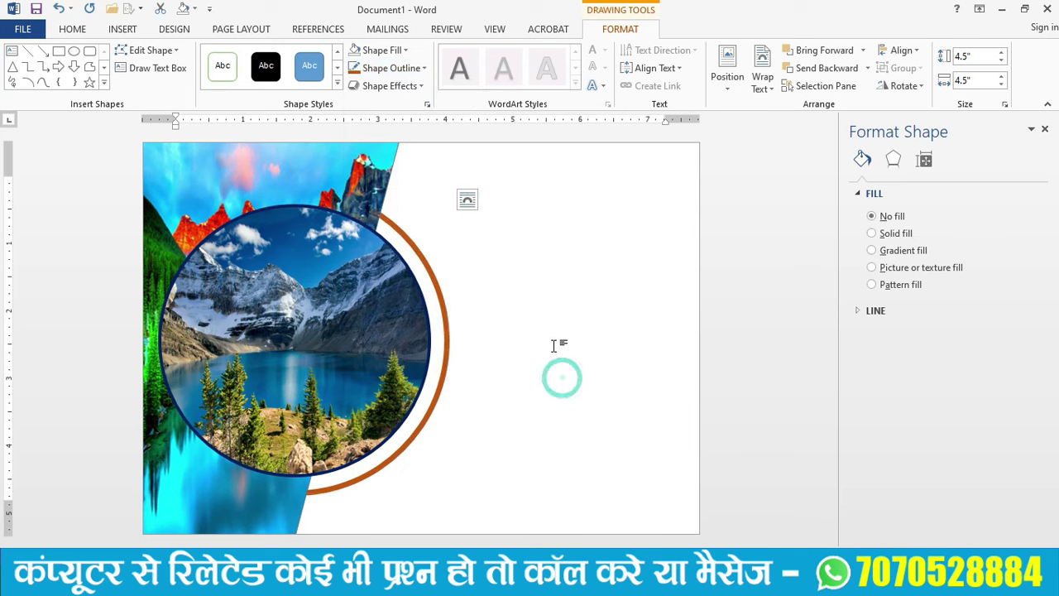
- Draw a 3.6" × 3.4" text box on the page's right half and close the Format Shape pane
left_click(549, 333)
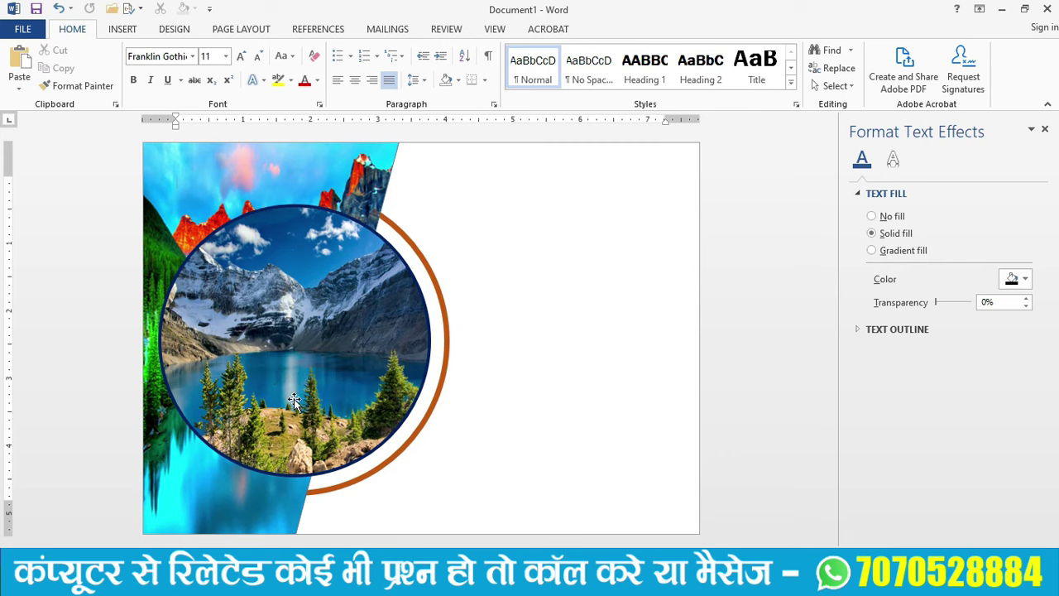
left_click(121, 33)
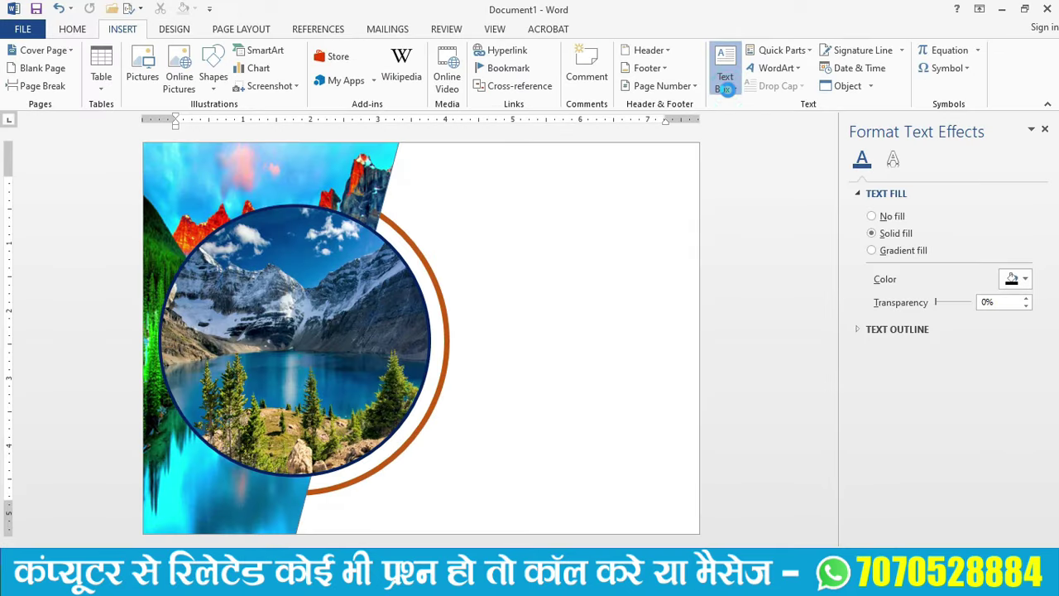
left_click(726, 89)
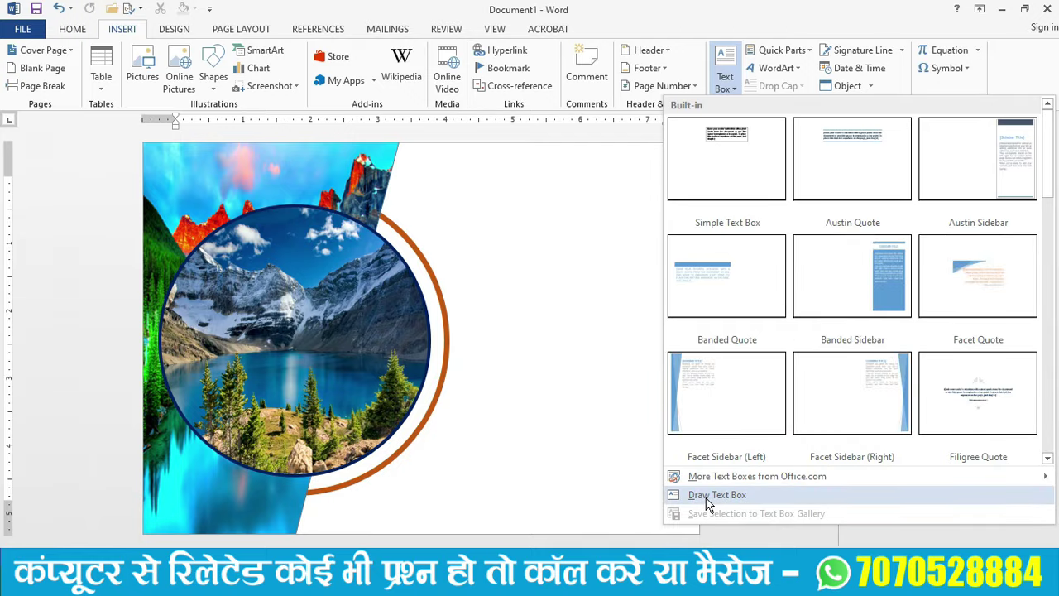
left_click(706, 497)
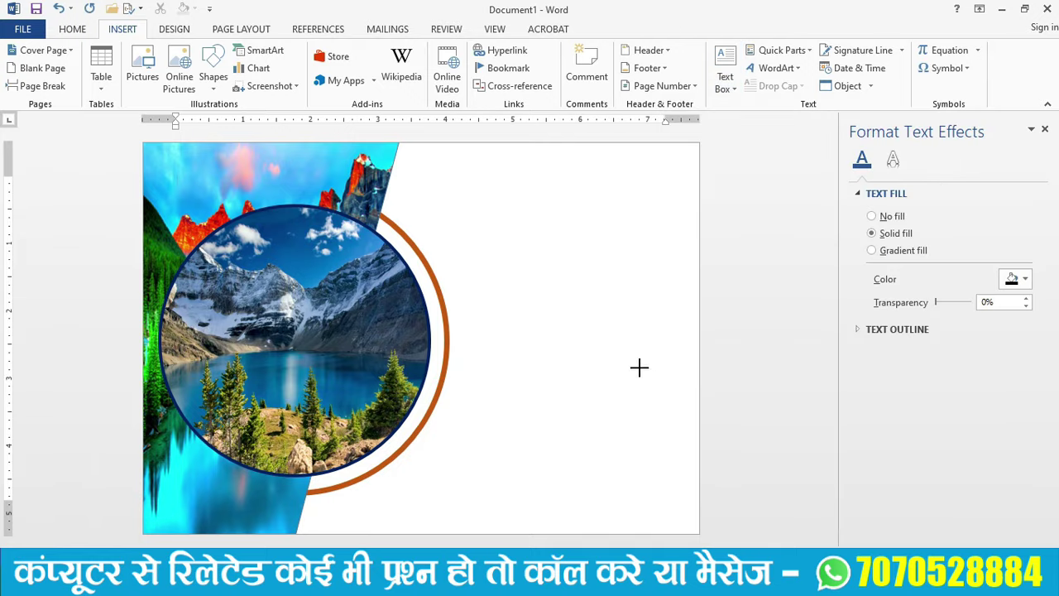
left_click_drag(463, 268, 693, 510)
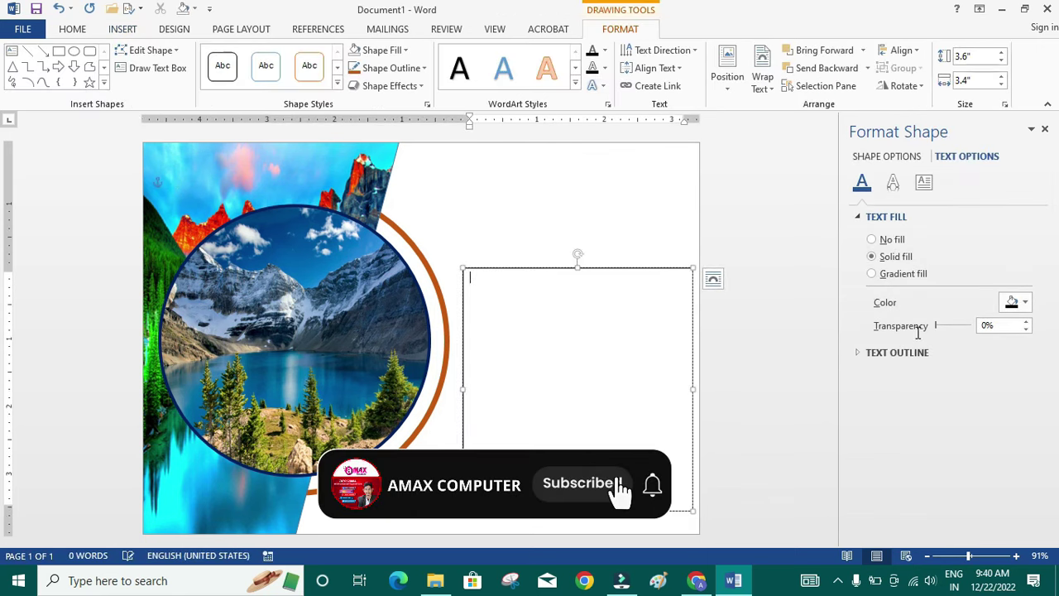
left_click(1046, 131)
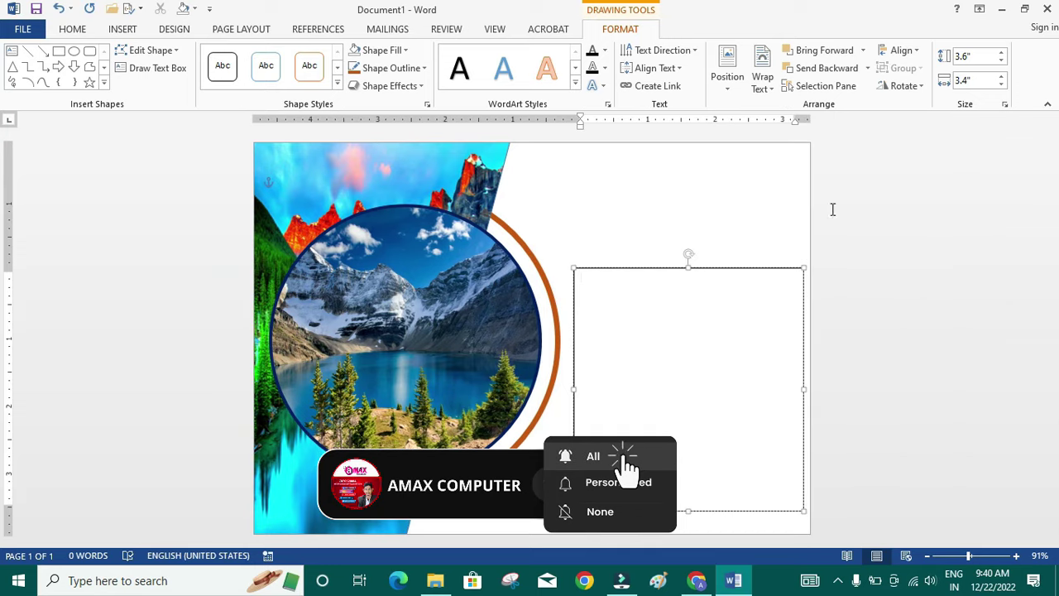
- Insert a 7x6 table in the text box, stretch it to fill the box, and shorten the first row
left_click(122, 29)
left_click(101, 93)
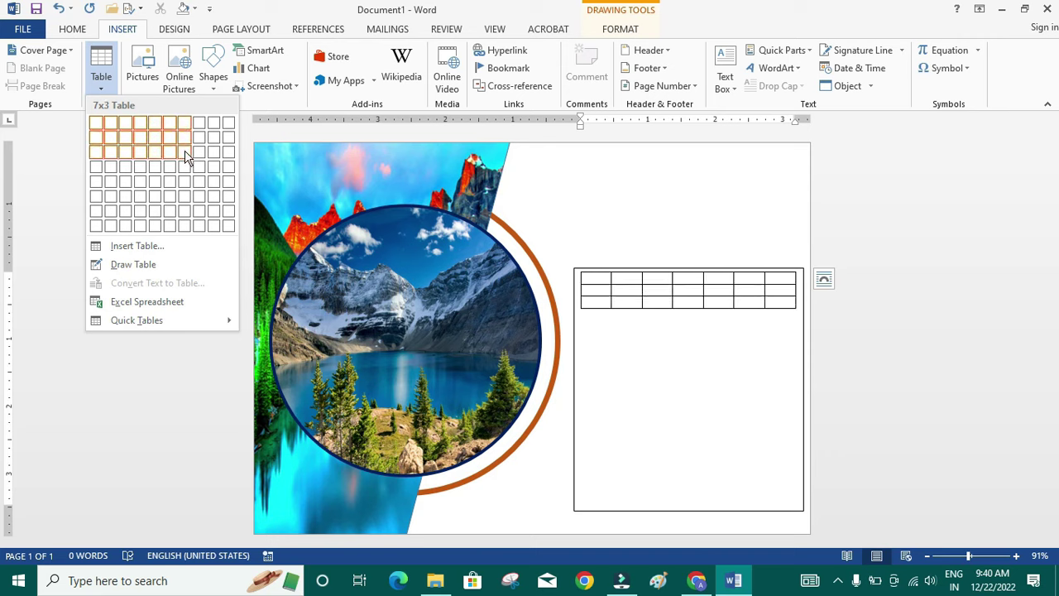
left_click(185, 200)
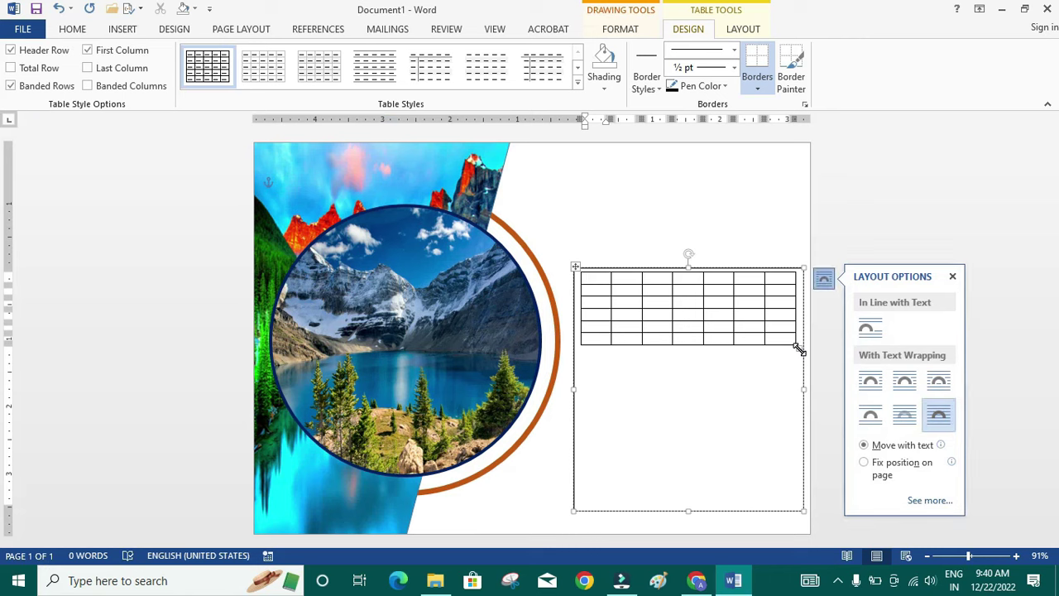
left_click_drag(797, 348, 799, 517)
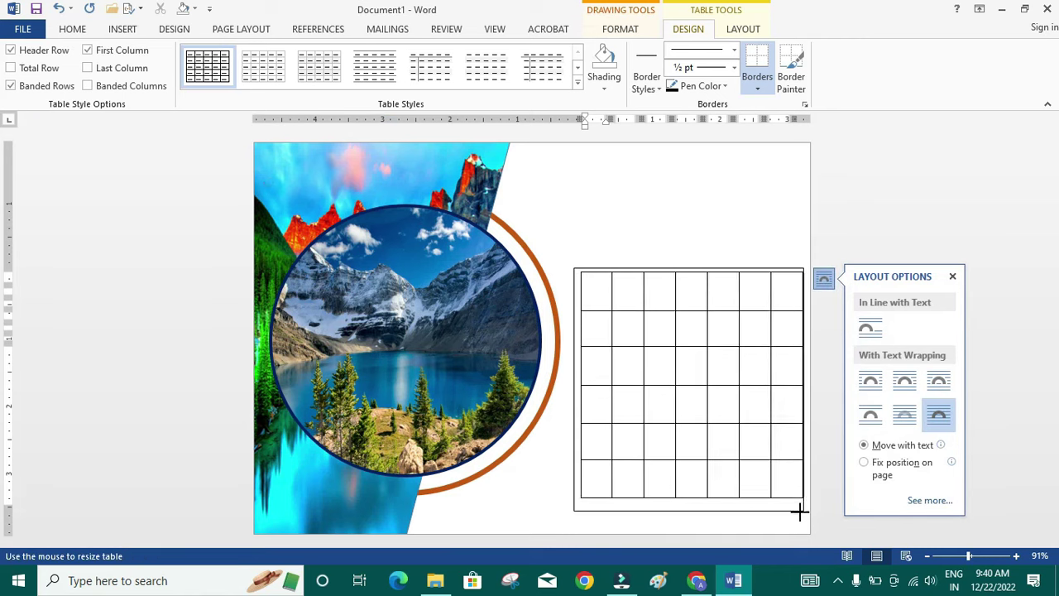
left_click_drag(799, 516, 797, 517)
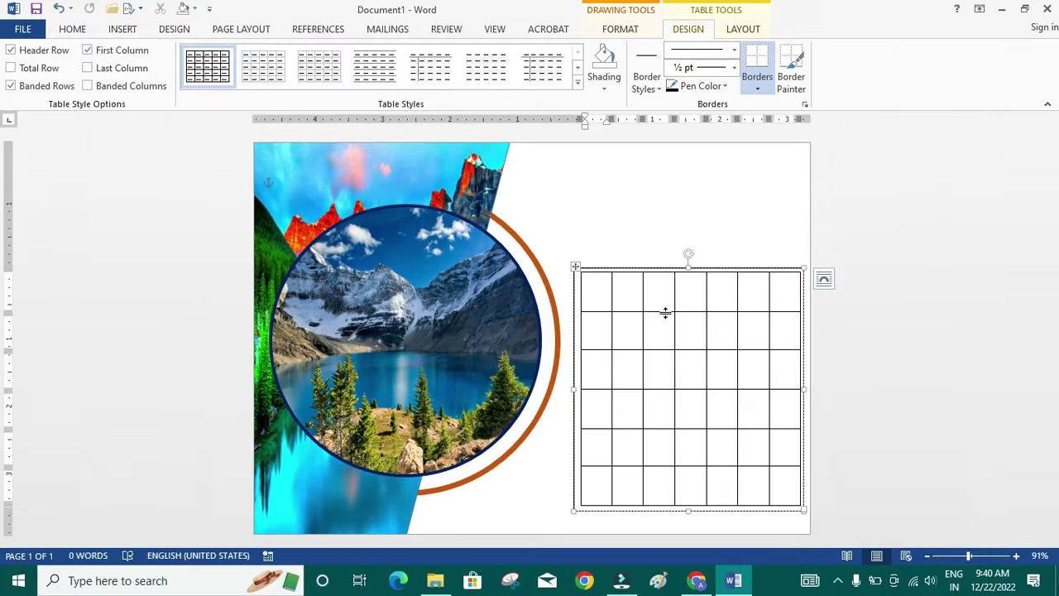
left_click_drag(666, 312, 665, 288)
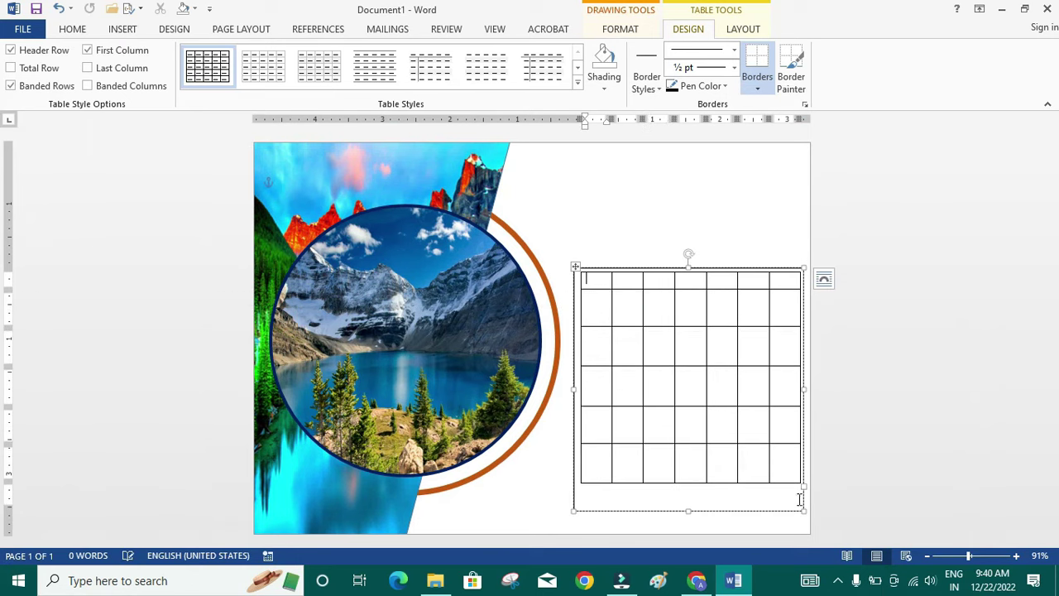
left_click_drag(803, 486, 800, 507)
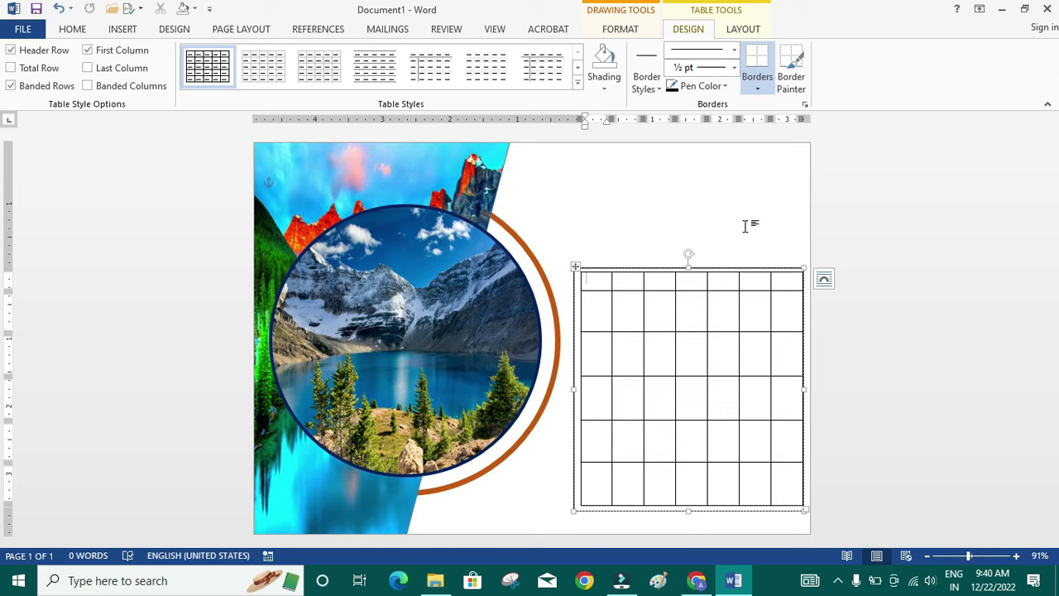
- Type the weekday headers S M T W T F S across the first row
type("S")
key("Tab")
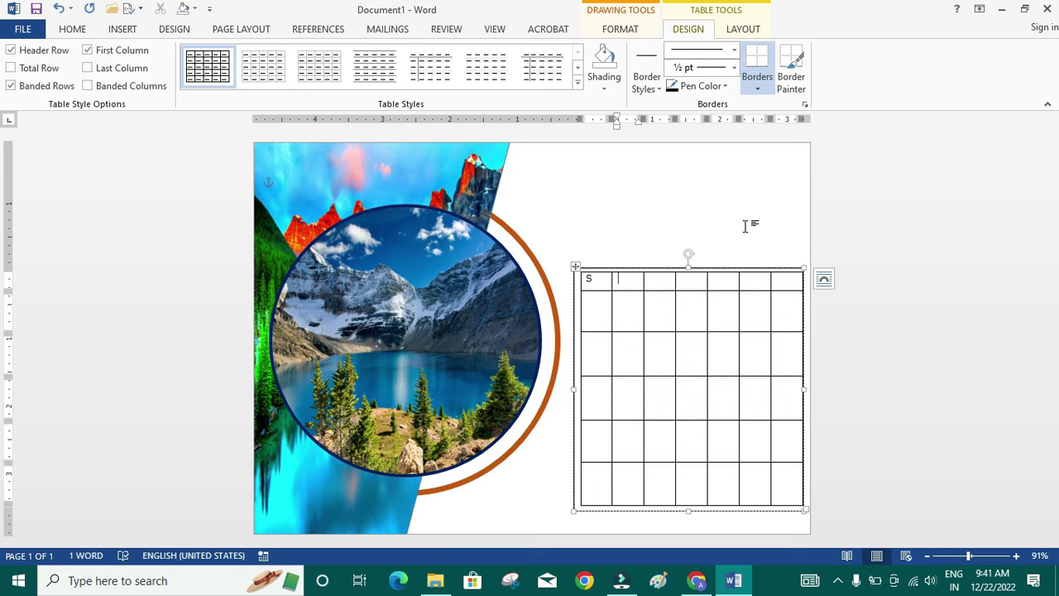
type("M")
key("Tab")
type("T")
key("Tab")
type("W")
key("Tab")
type("T")
key("Tab")
type("F")
key("Tab")
type("S")
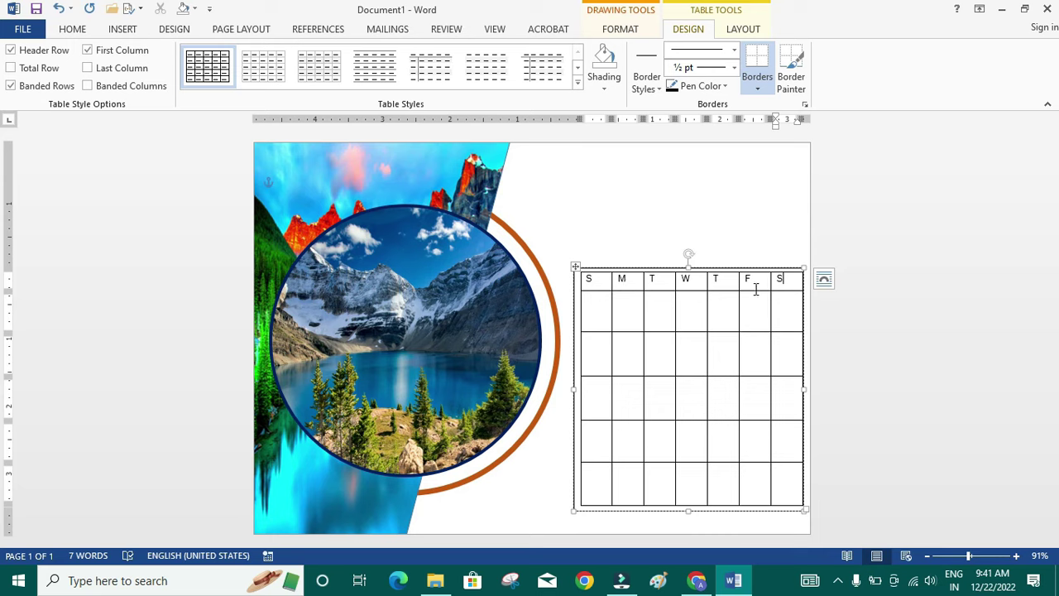
- Fill in the dates from 1 onward in the rows below, starting under M
left_click(634, 316)
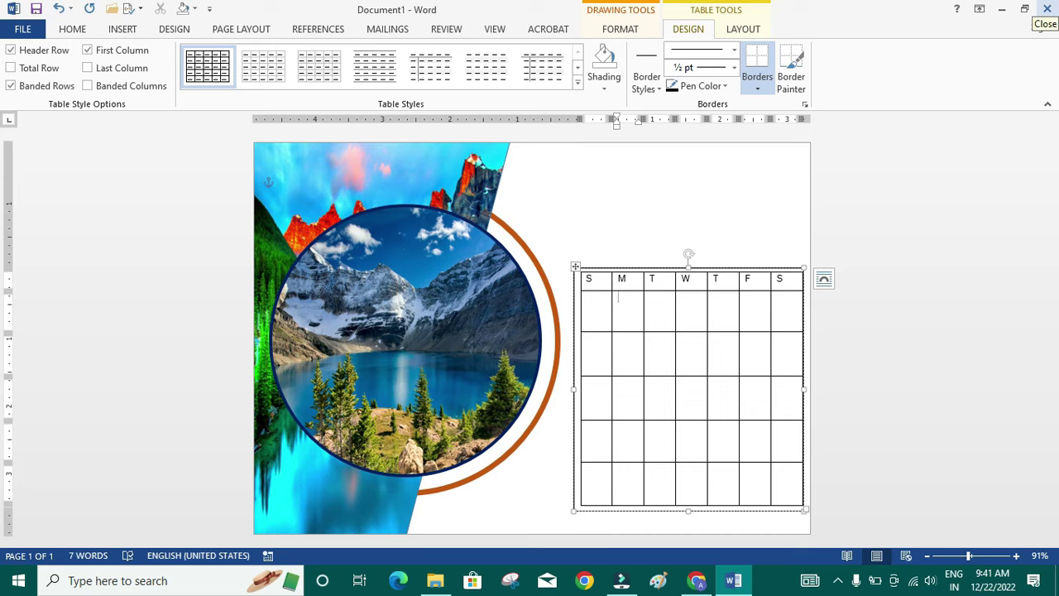
type("1")
key("Tab")
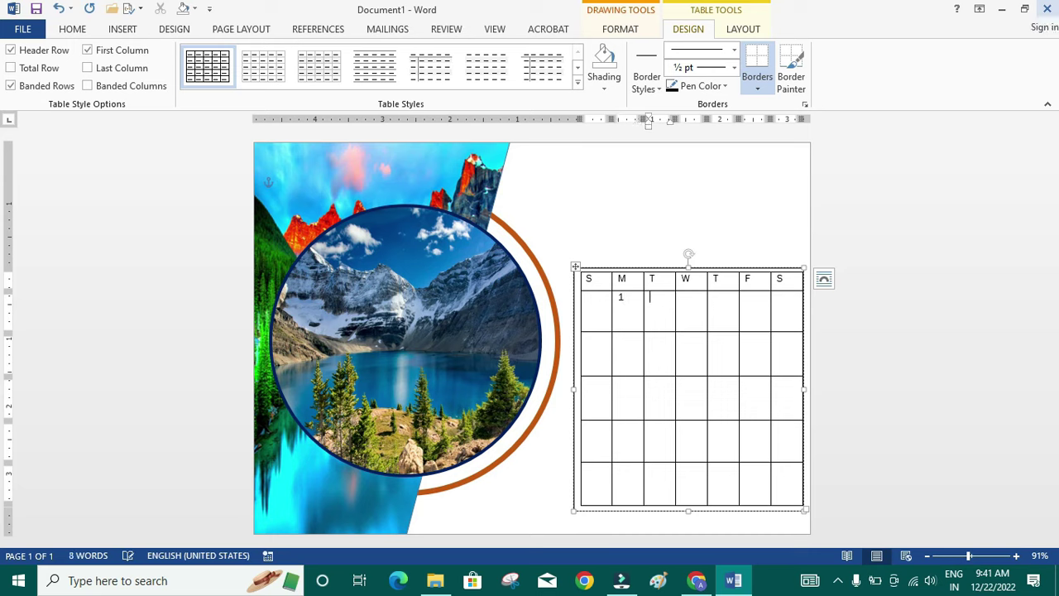
type("2")
key("Tab")
type("3")
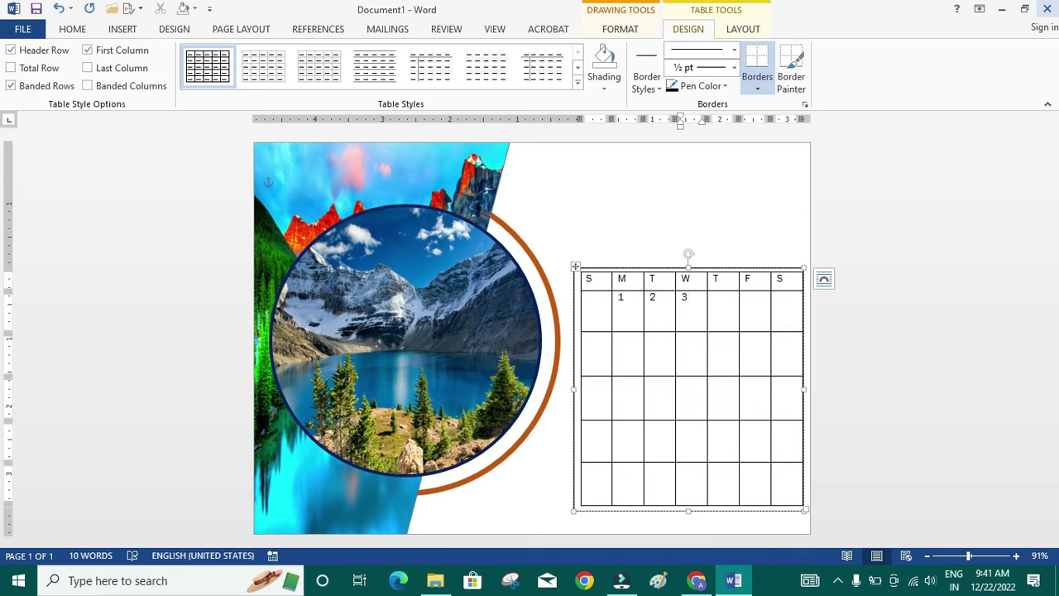
key("Tab")
key("Tab")
type("5")
key("Tab")
type("6")
key("Tab")
key("Tab")
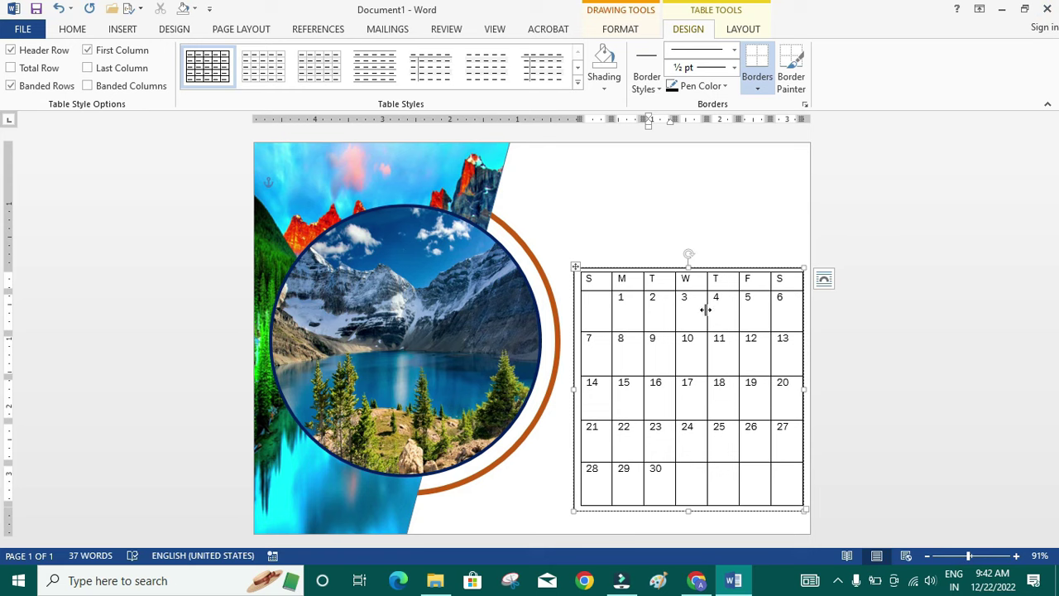
- Select the date rows and apply Align Center to centre the dates in their cells
left_click(603, 301)
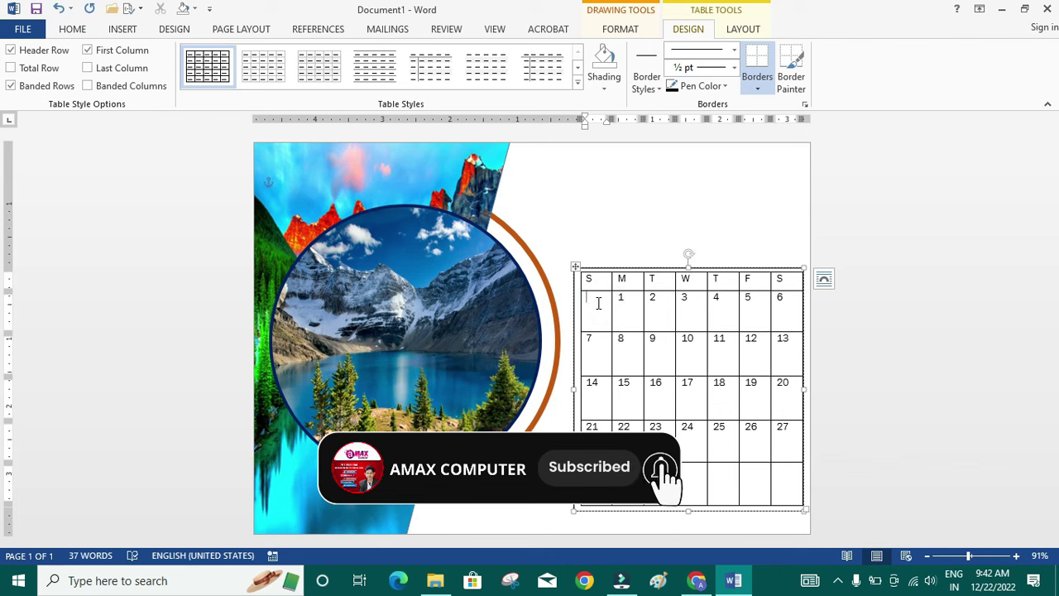
left_click_drag(594, 299, 776, 484)
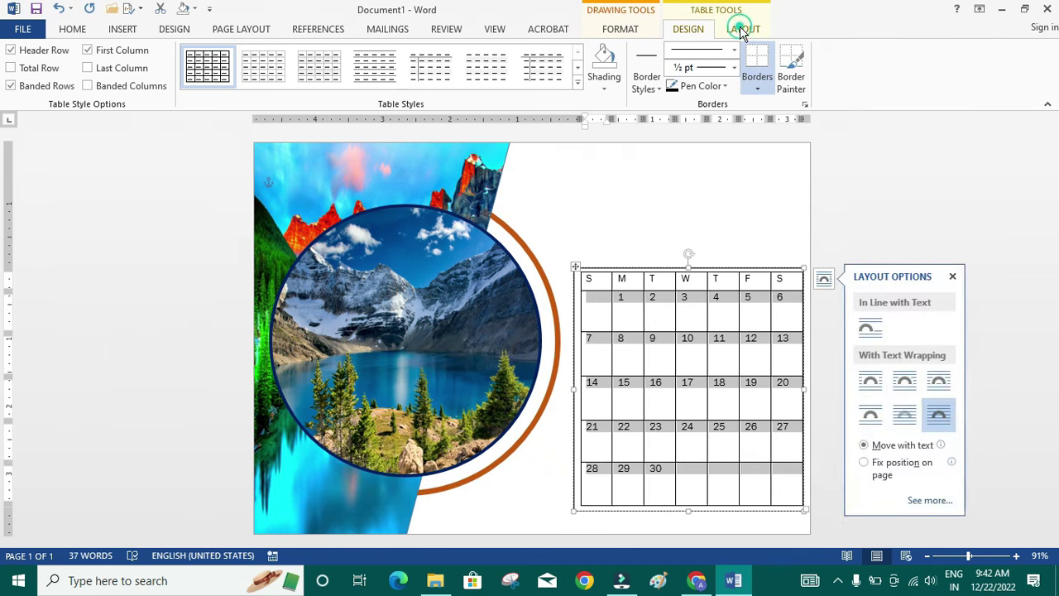
left_click(743, 31)
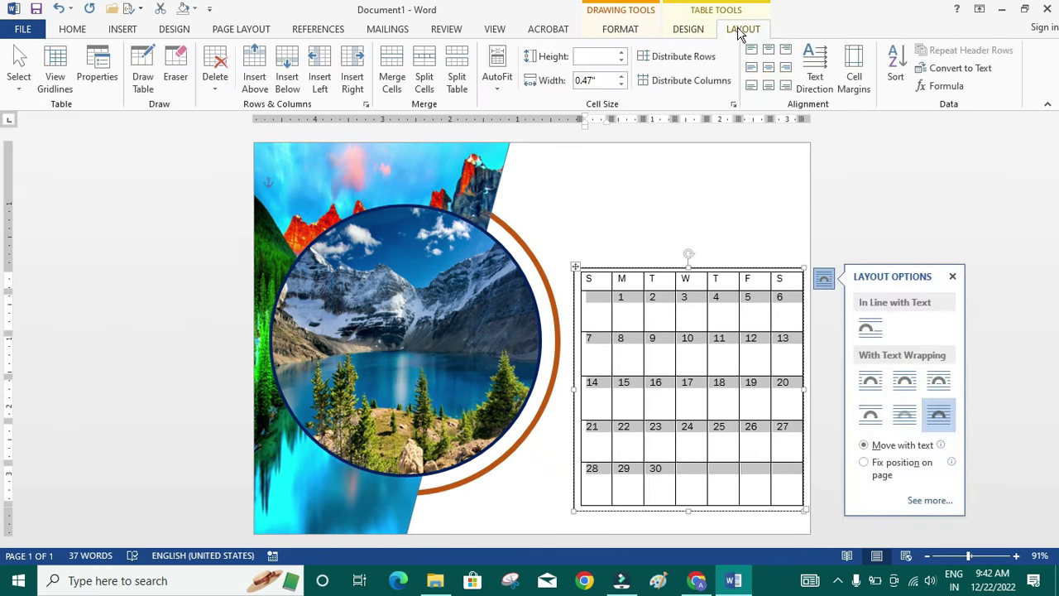
left_click(770, 75)
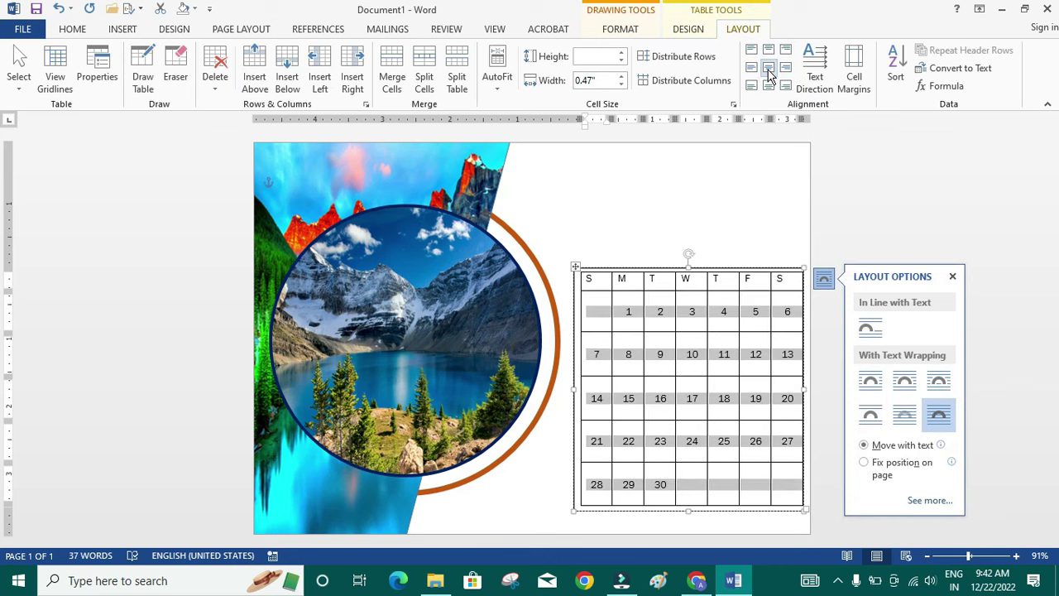
left_click(72, 32)
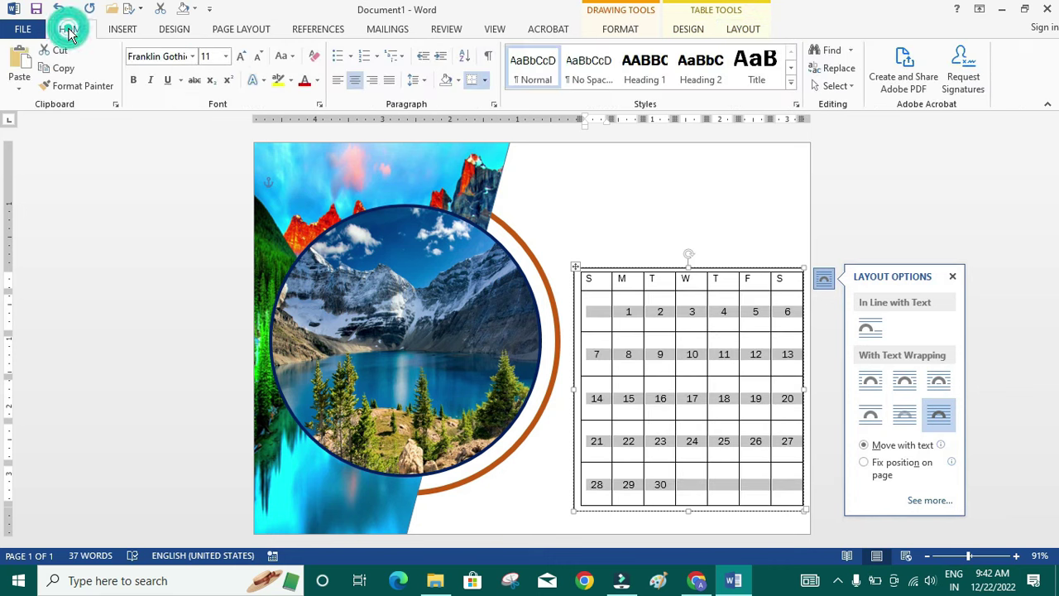
- Grow the calendar dates' font size to 18 pt
left_click(238, 58)
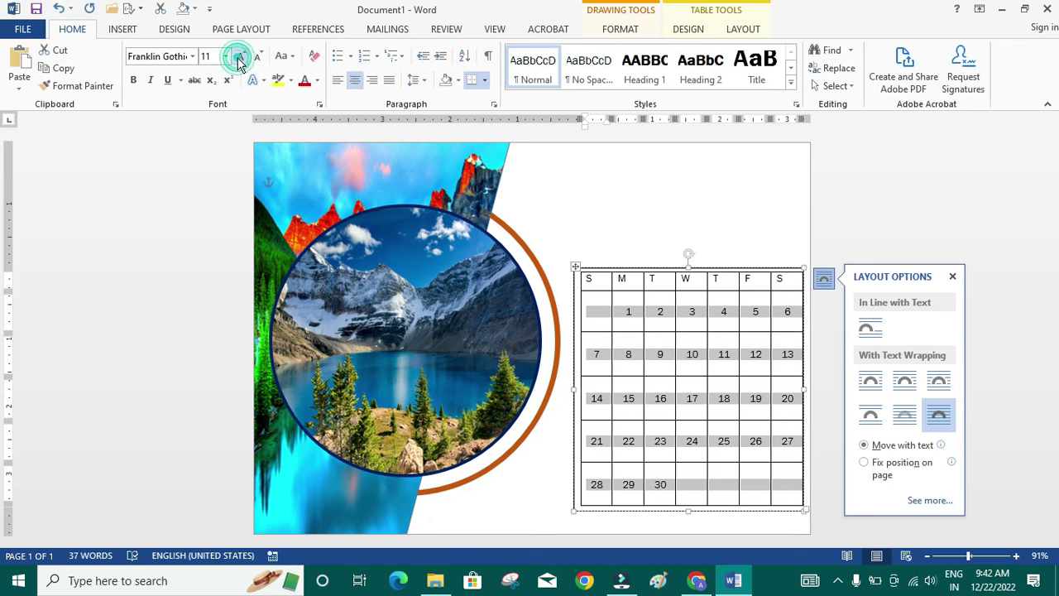
left_click(238, 58)
left_click(239, 58)
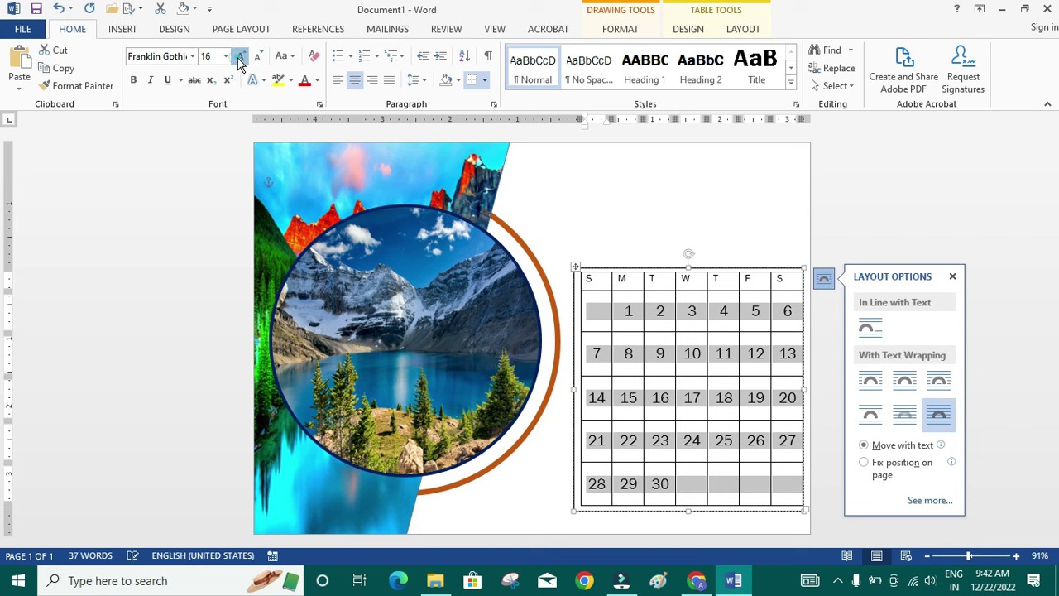
left_click(239, 58)
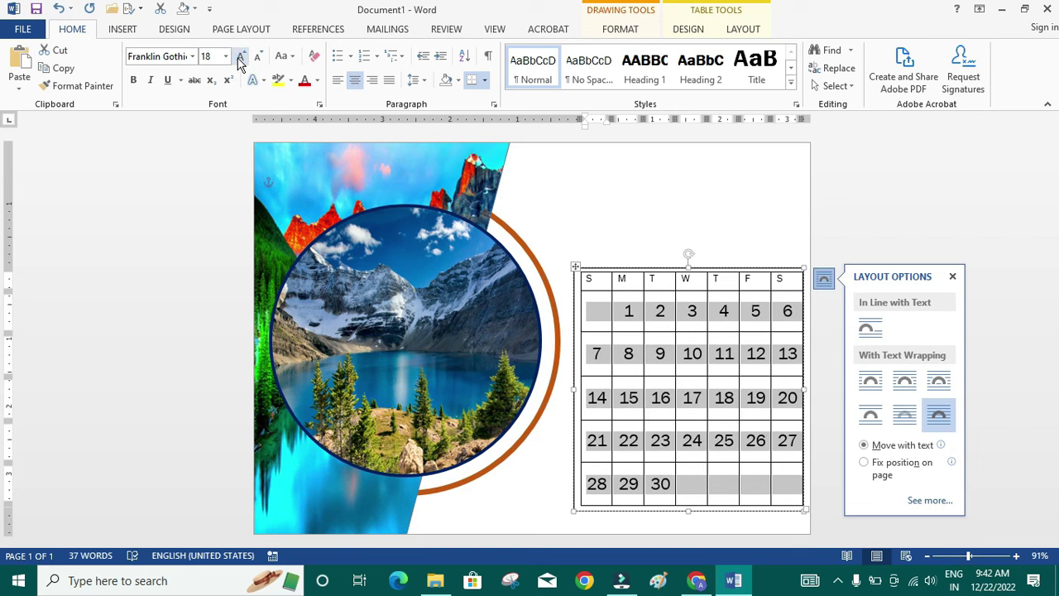
left_click(621, 231)
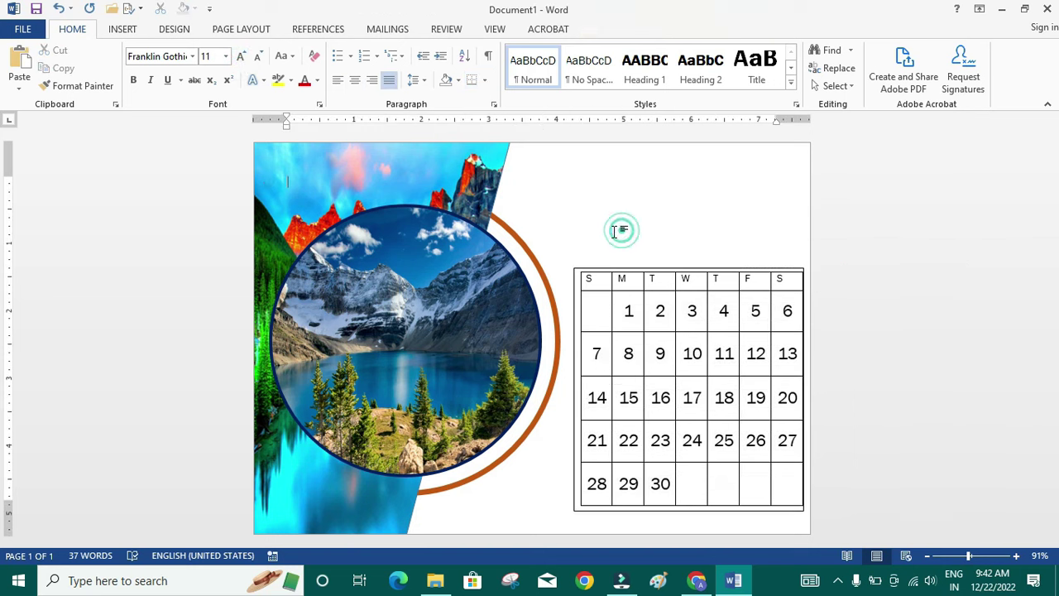
- Centre the S–S header letters in their cells and enlarge them to 14 pt
left_click(587, 279)
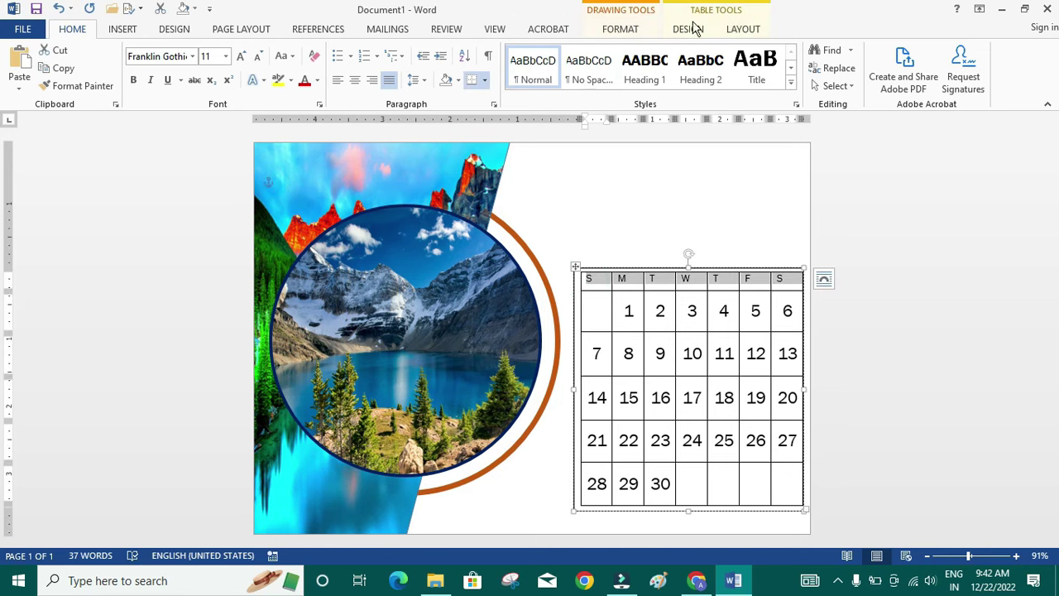
left_click(742, 29)
left_click(768, 69)
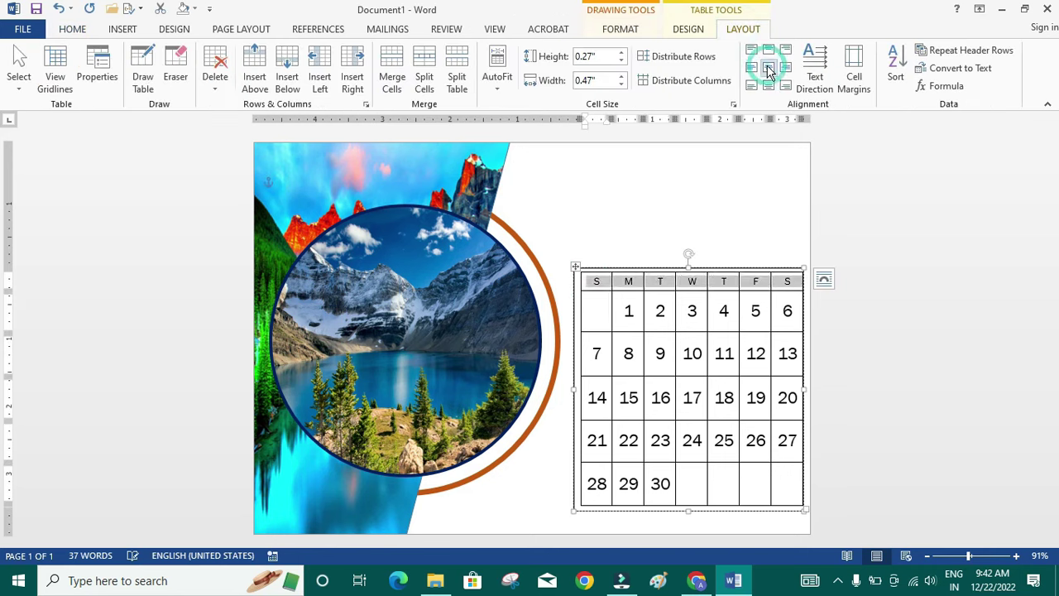
left_click(73, 29)
left_click(240, 58)
left_click(240, 58)
left_click(674, 203)
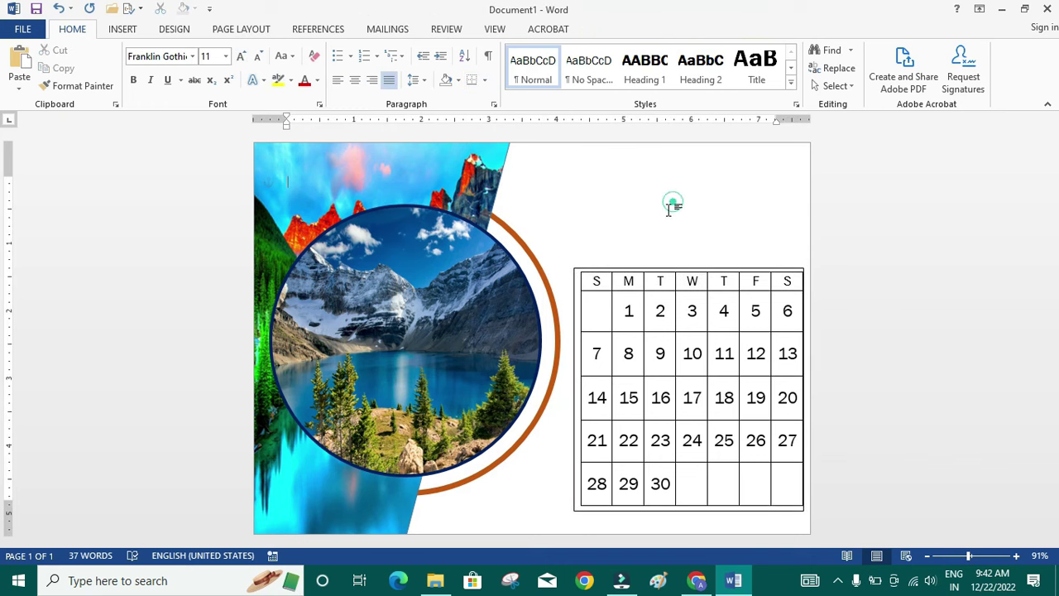
left_click(571, 280)
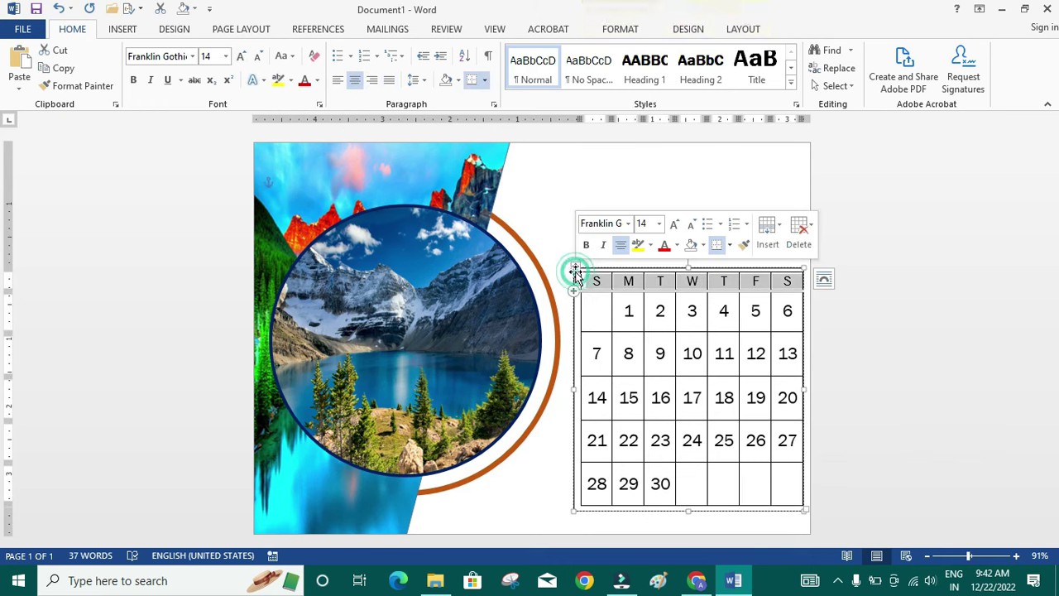
- Give the calendar's text box No Fill and No Outline
left_click(629, 30)
left_click(397, 52)
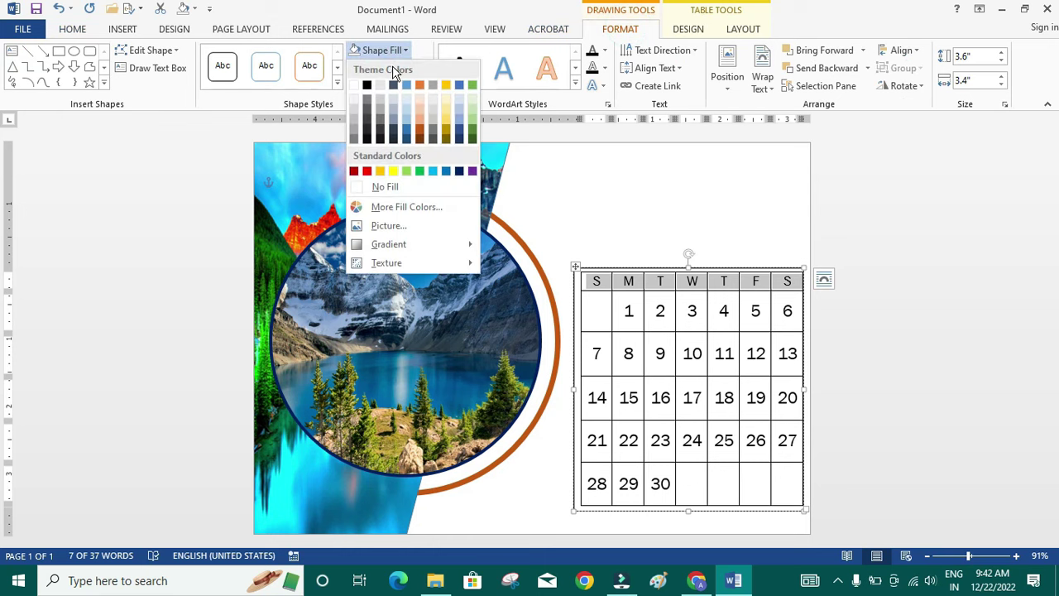
left_click(392, 189)
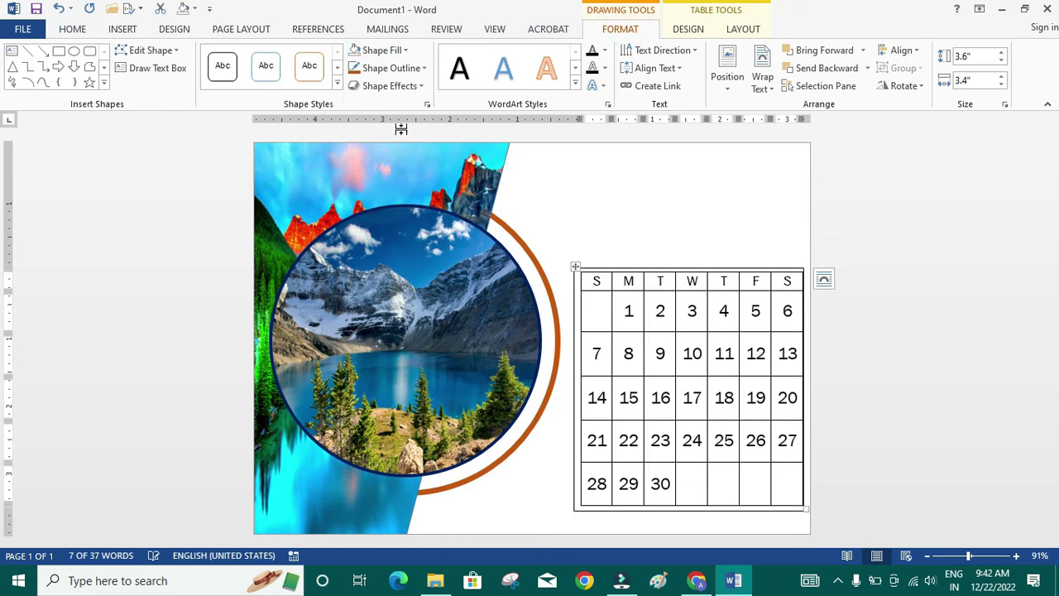
left_click(399, 68)
left_click(381, 205)
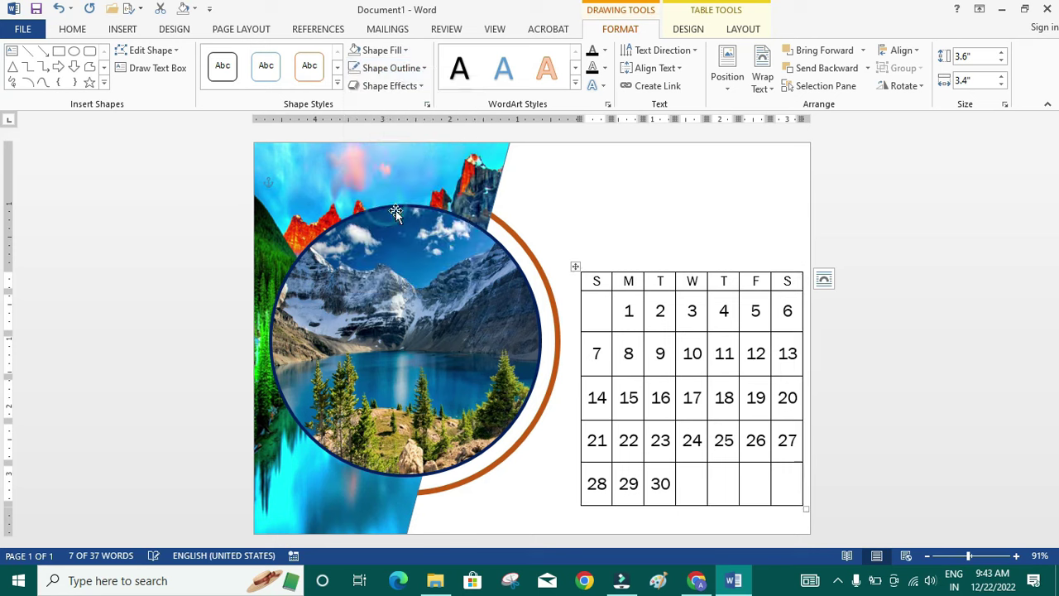
left_click(569, 220)
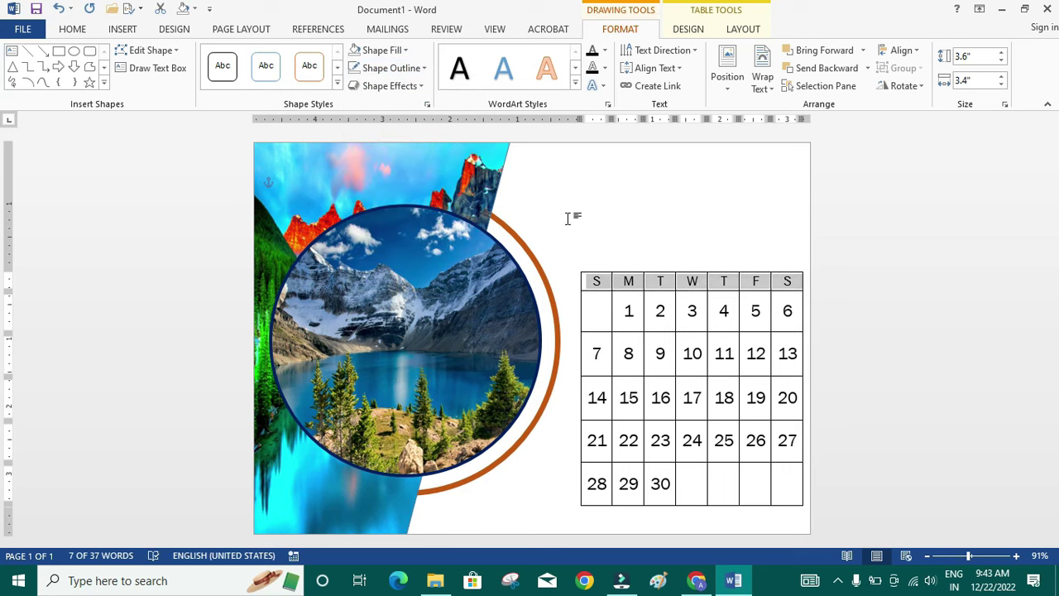
- Remove all borders from the calendar table's cells
double_click(588, 284)
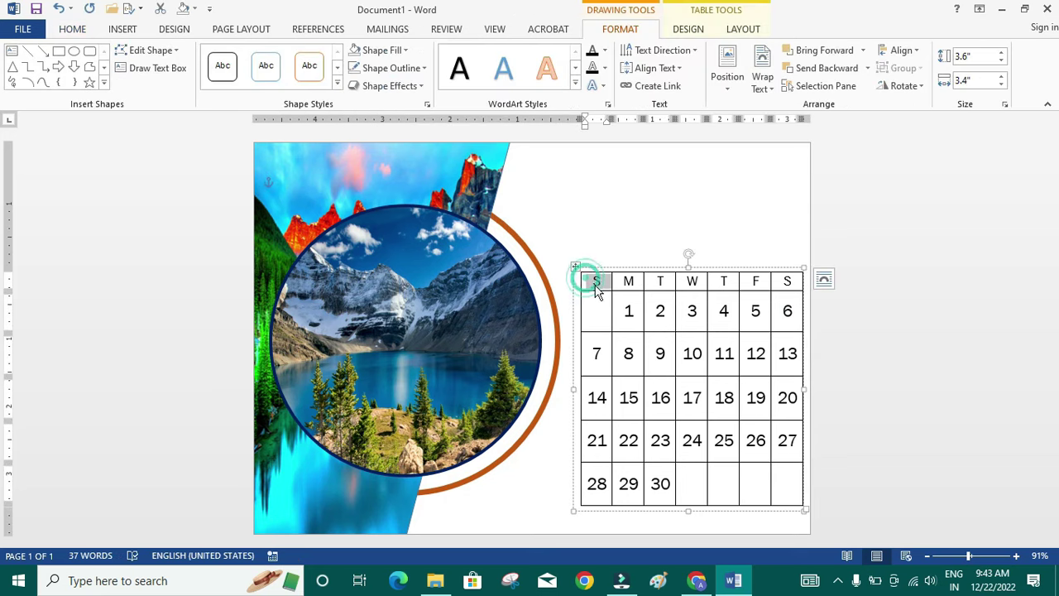
left_click_drag(593, 285, 787, 497)
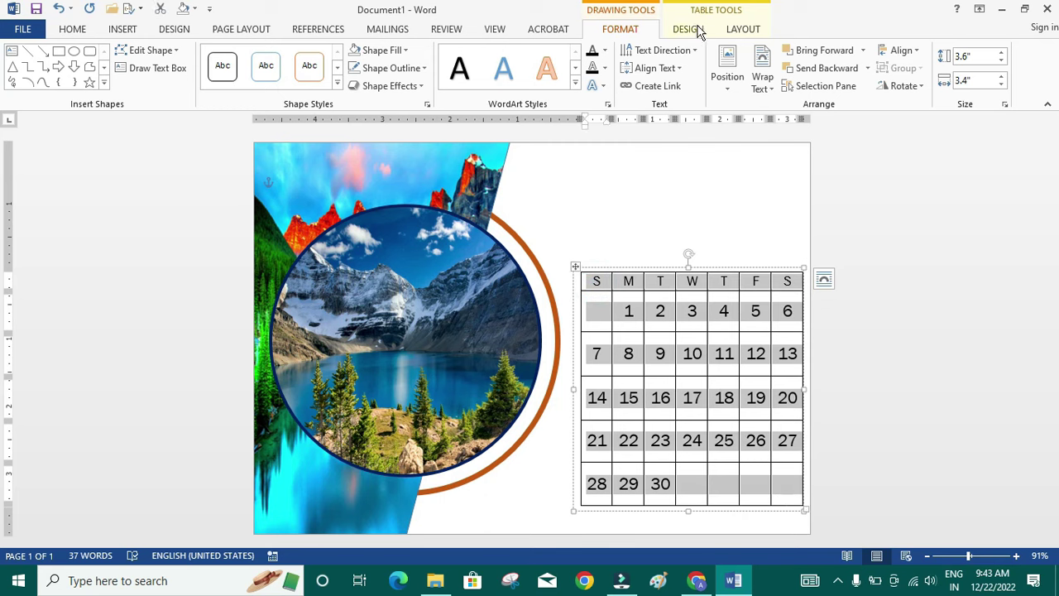
left_click(688, 29)
left_click(758, 83)
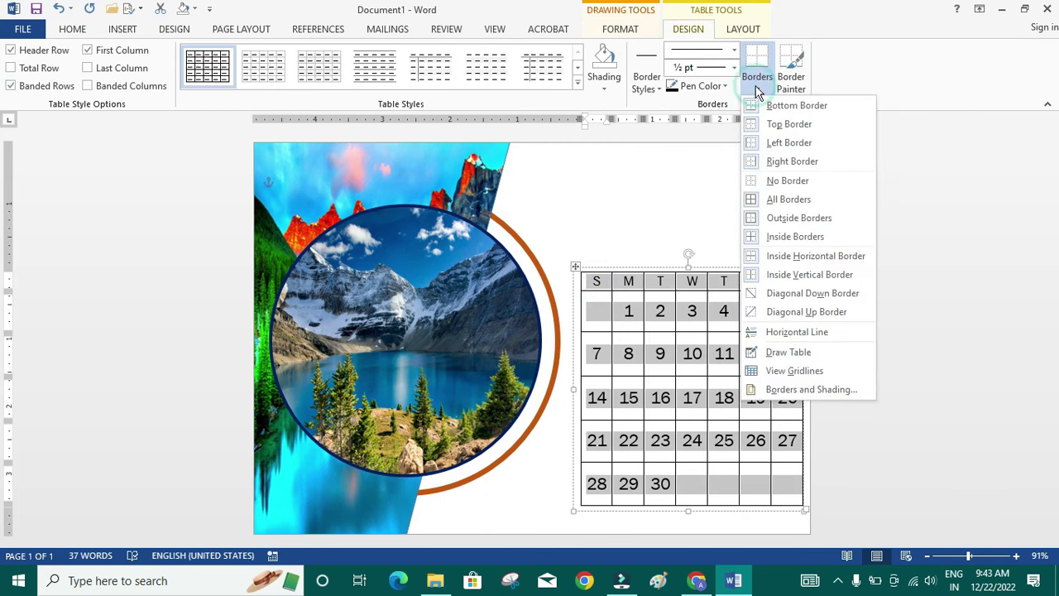
left_click(775, 181)
left_click(597, 281)
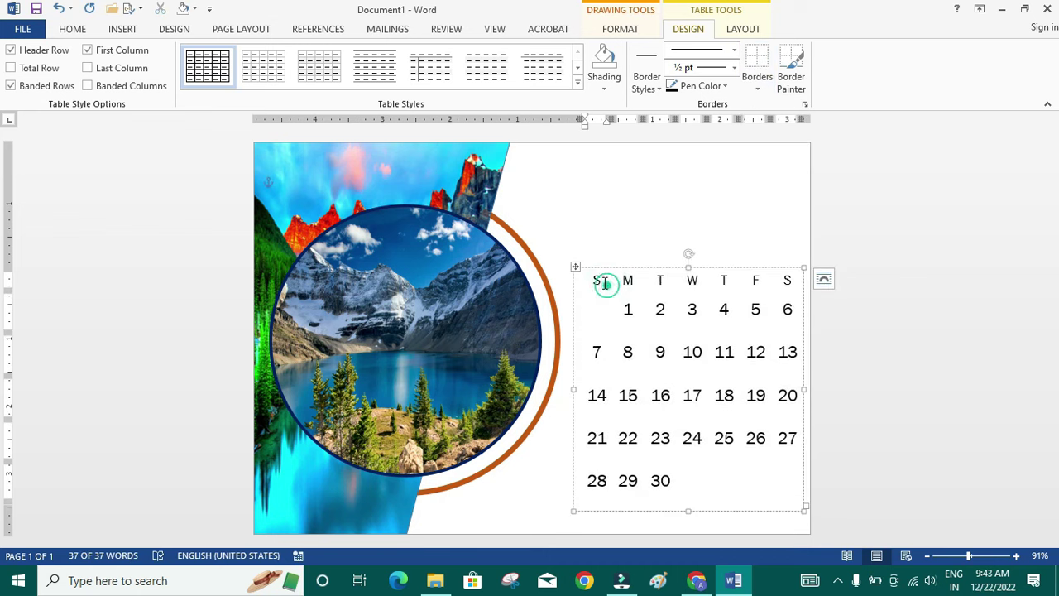
left_click(597, 281)
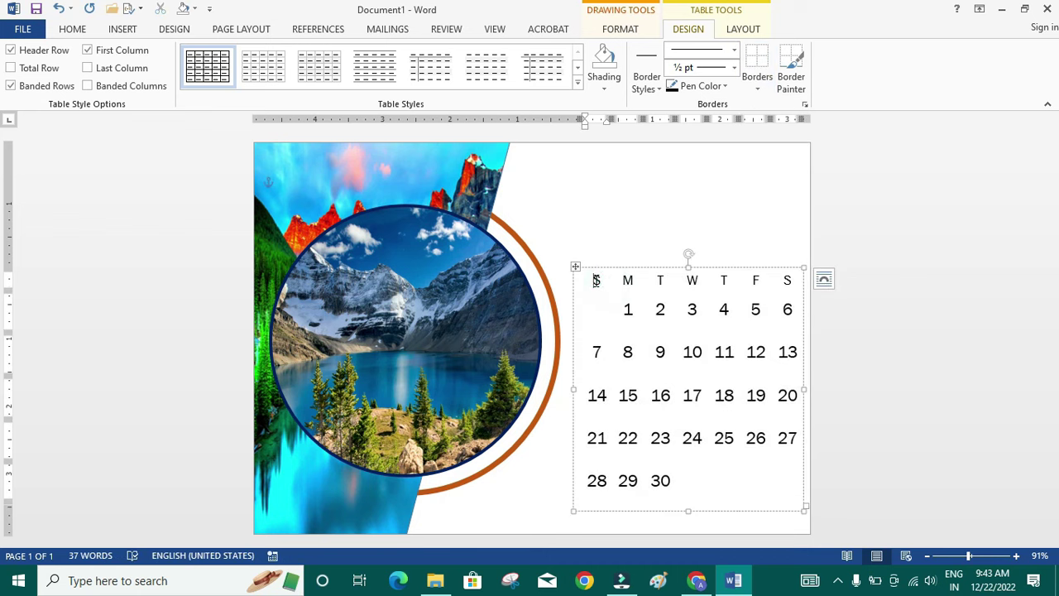
left_click_drag(596, 281, 787, 281)
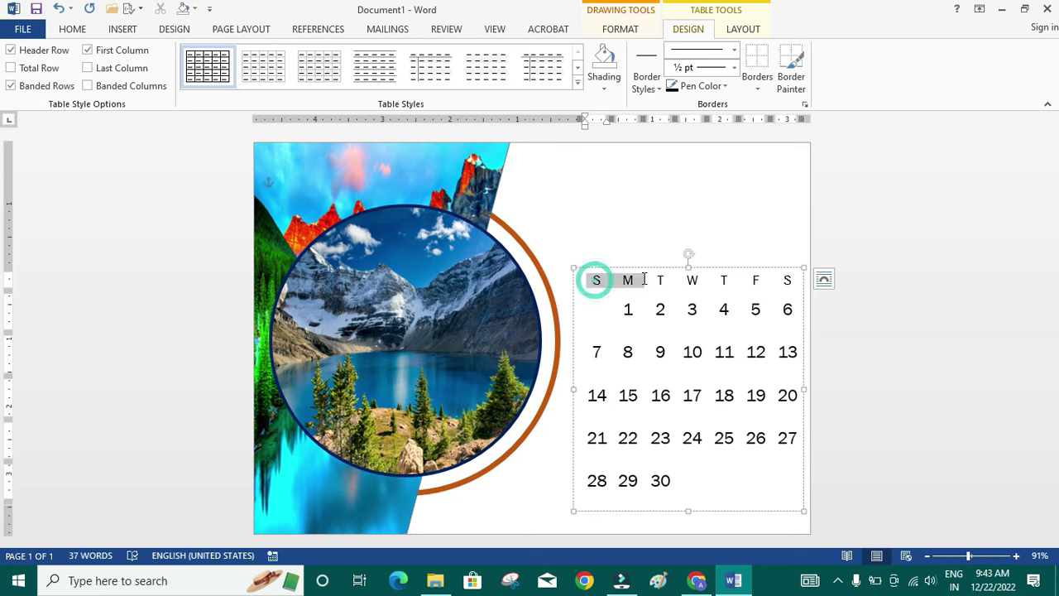
- Shade the day-letter header row peach
left_click(612, 90)
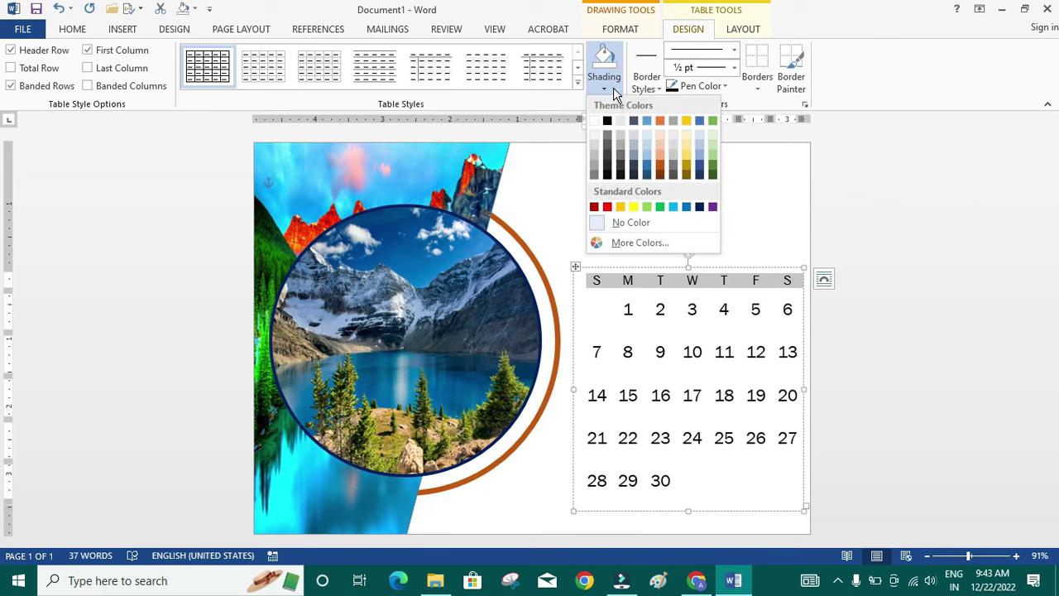
left_click(660, 157)
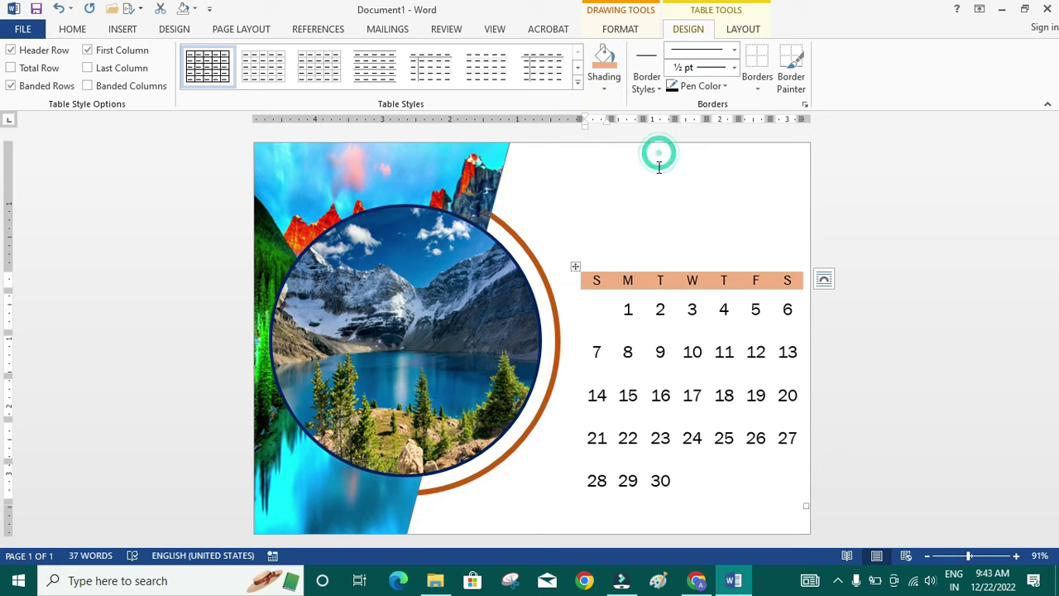
left_click(597, 281)
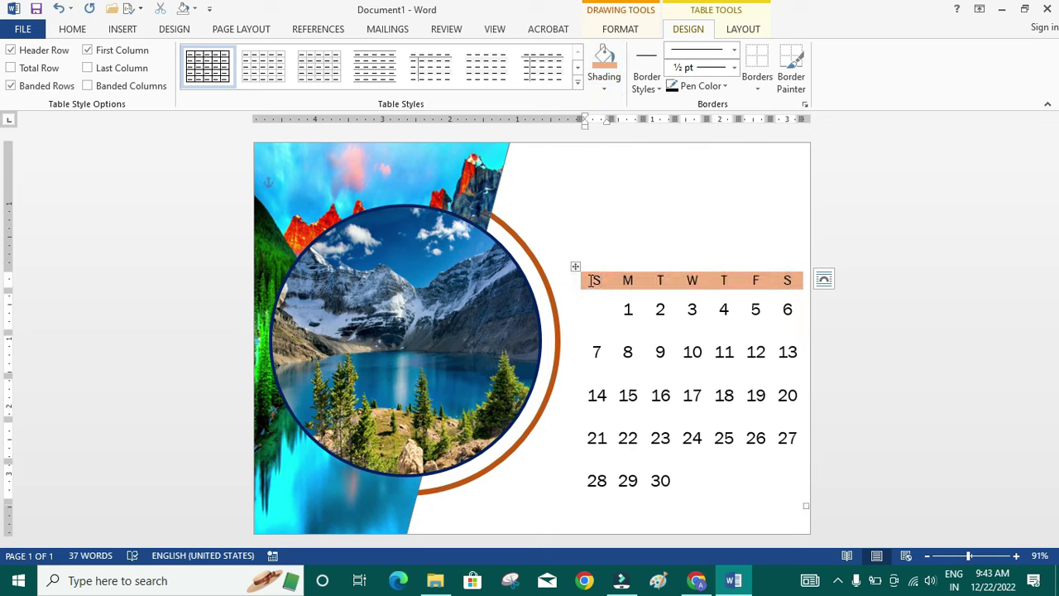
- Make the Sunday column's letter and dates red
left_click(595, 281)
left_click_drag(593, 282, 597, 481)
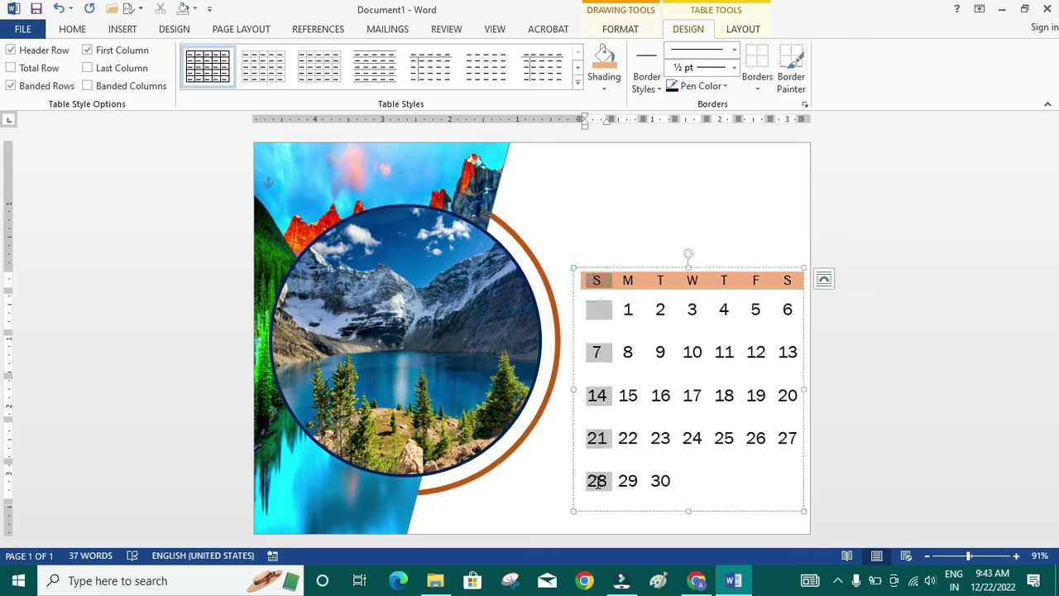
left_click(74, 30)
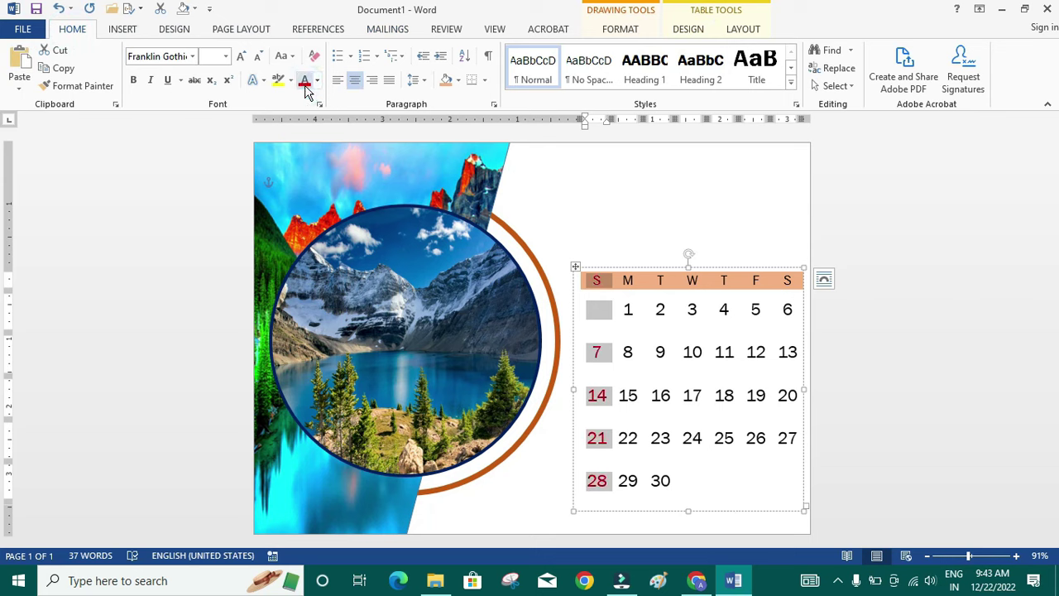
left_click(674, 177)
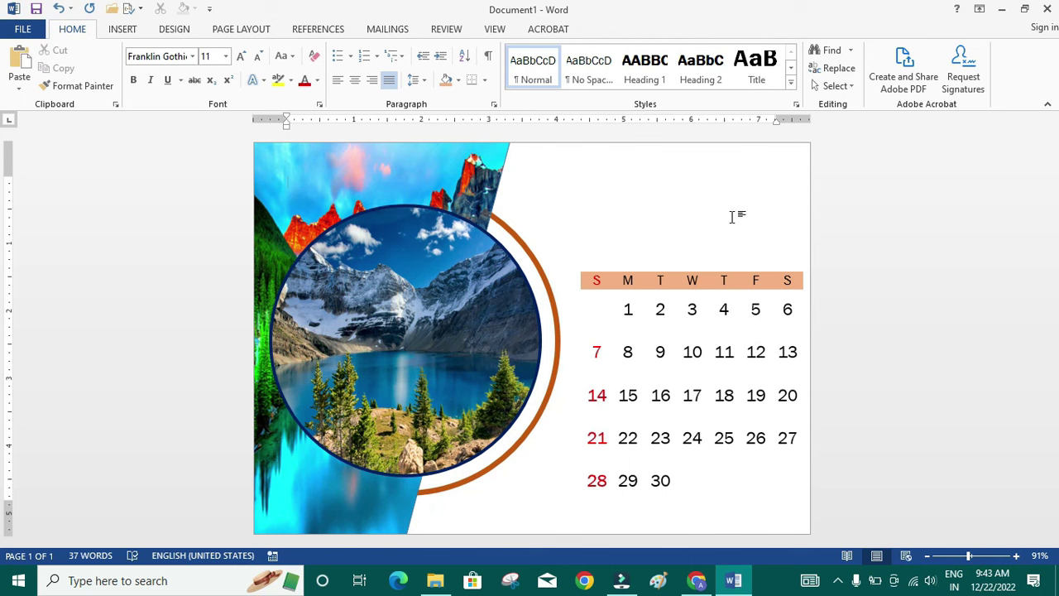
- Set the page colour to a horizontal two-colour gradient, light peach to light blue
left_click(178, 31)
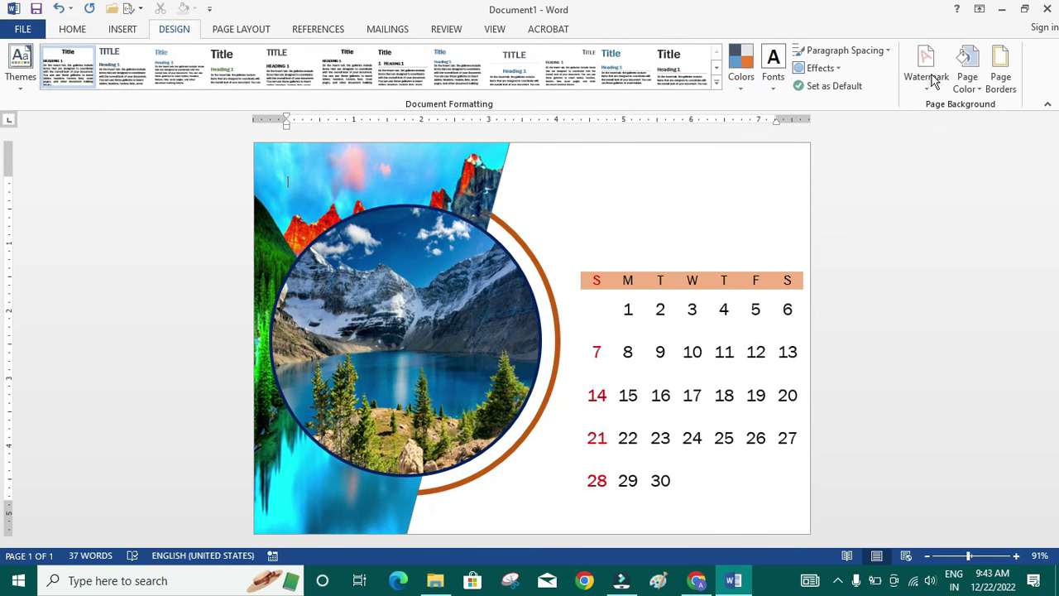
left_click(980, 93)
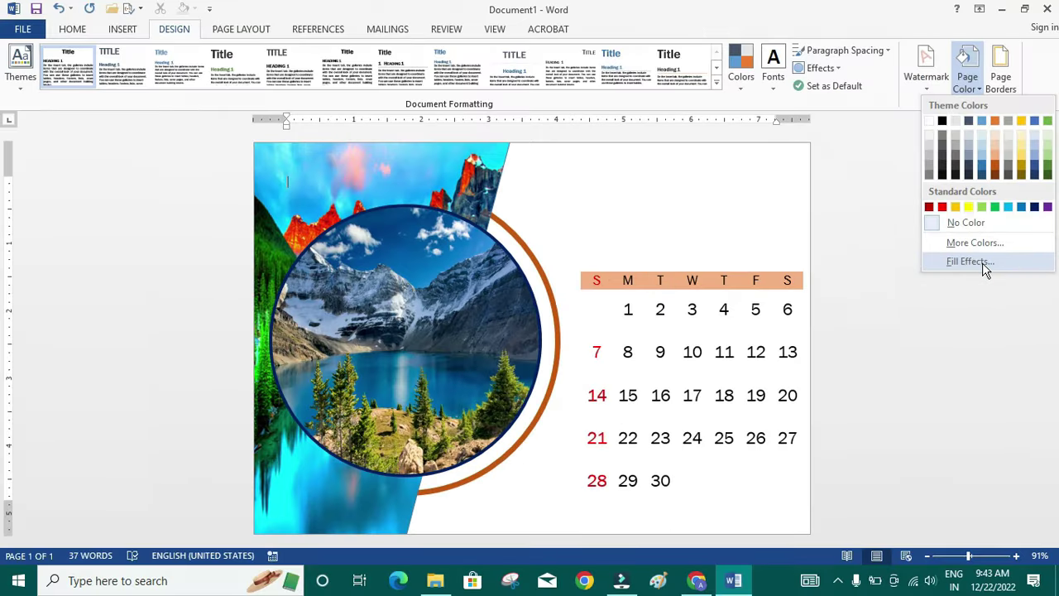
left_click(985, 269)
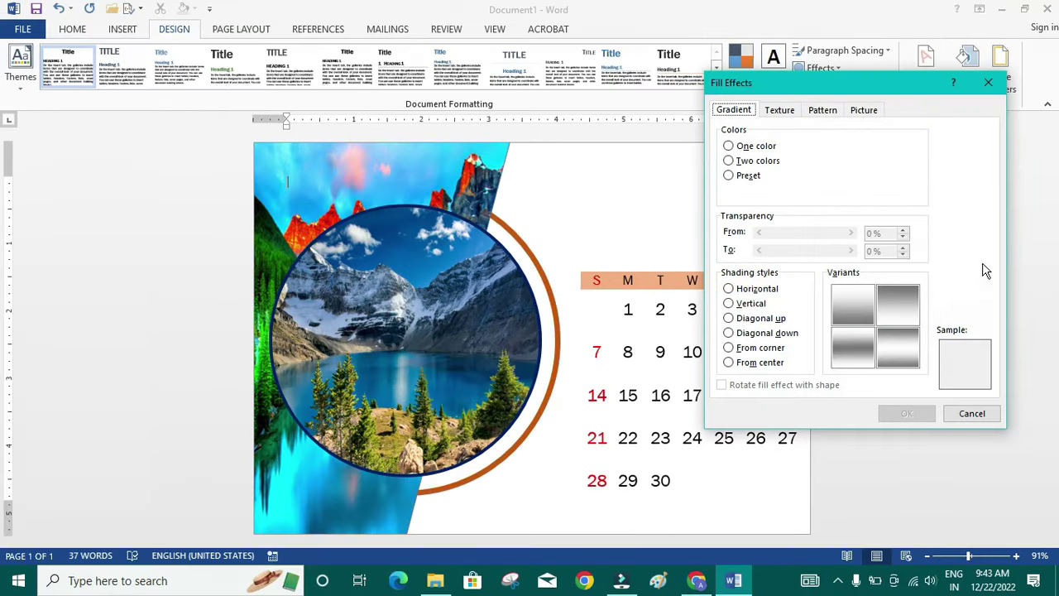
left_click(744, 164)
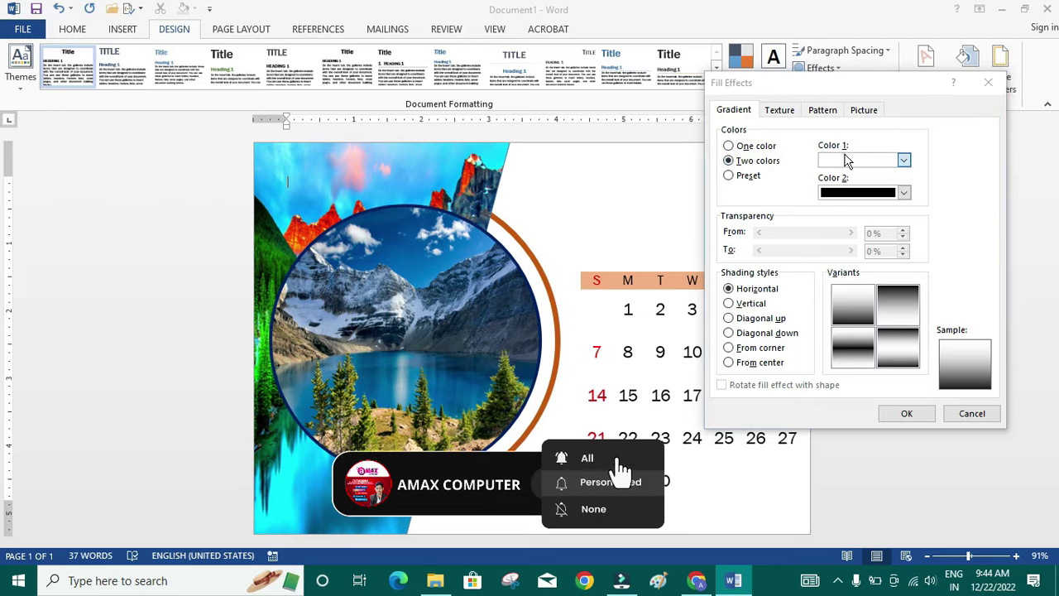
left_click(850, 160)
left_click(894, 208)
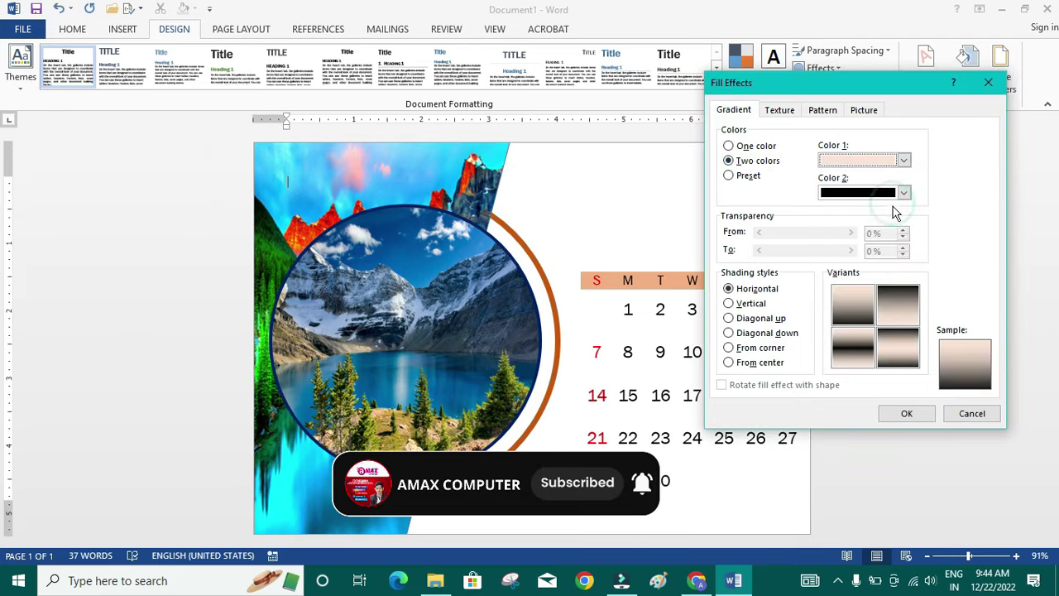
left_click(865, 194)
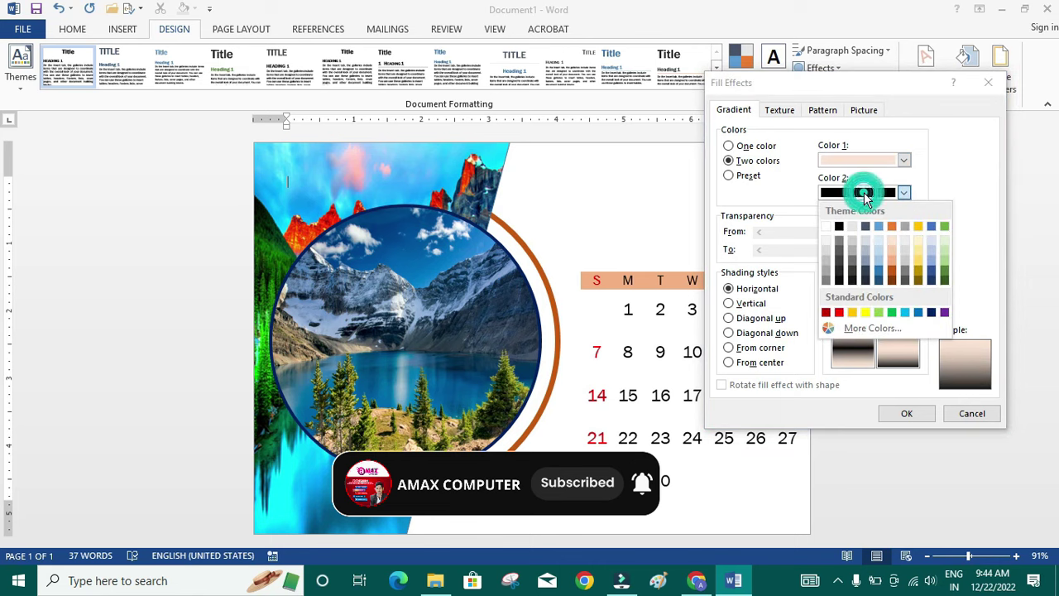
left_click(880, 240)
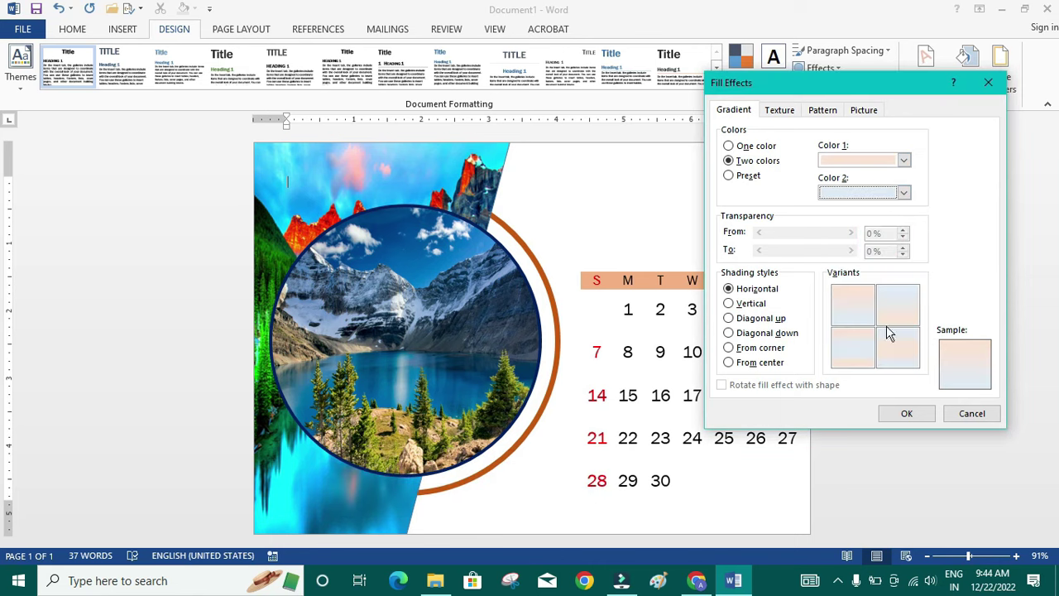
left_click(925, 412)
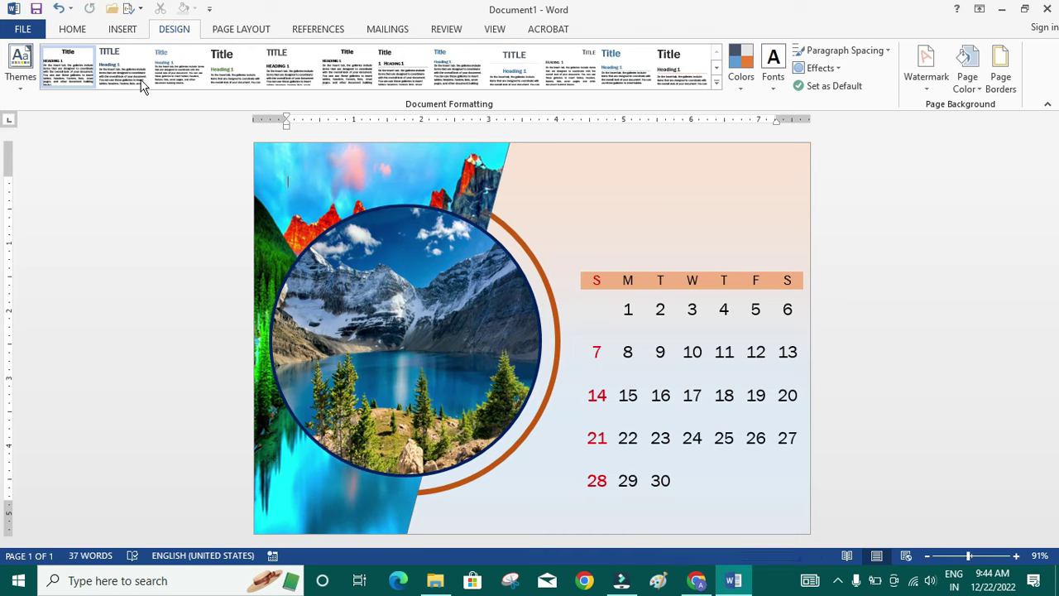
- Draw a rounded-rectangle bar at the top right above the calendar and round its left end
left_click(120, 30)
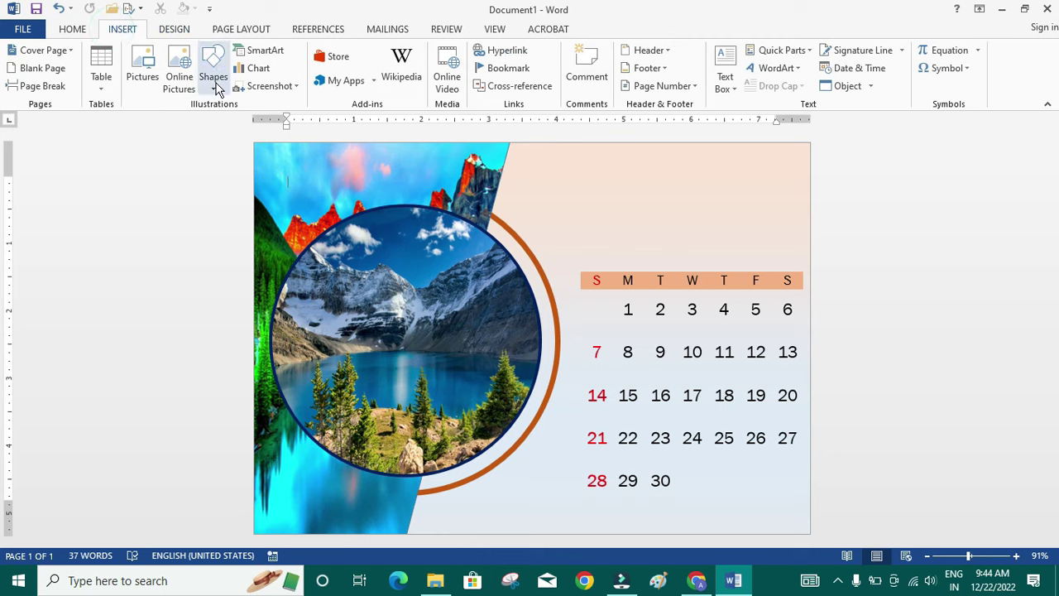
left_click(215, 83)
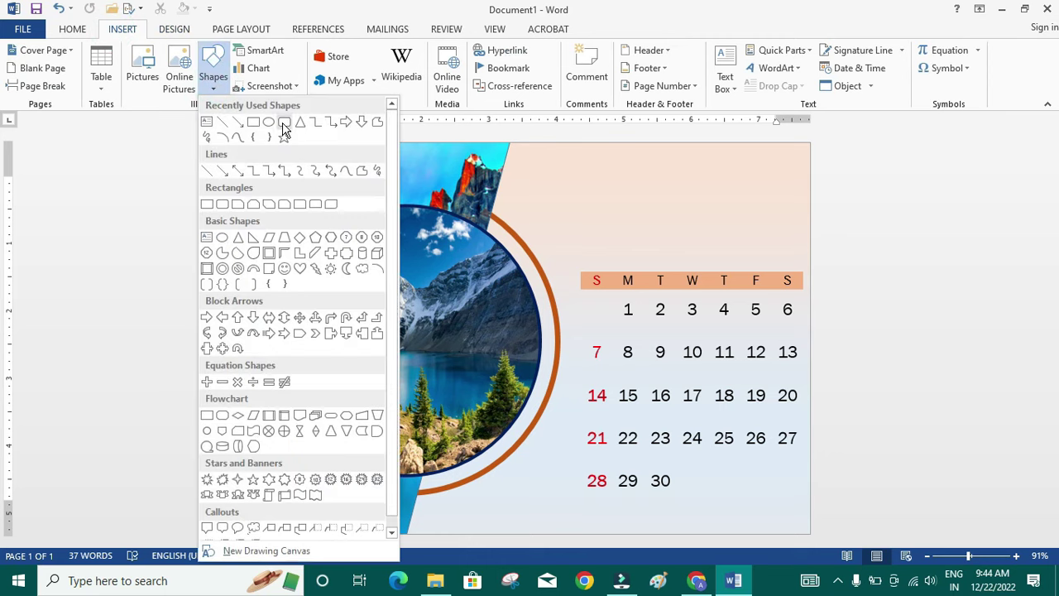
left_click(284, 124)
mouse_move(712, 176)
left_mouse_down()
mouse_move(735, 194)
mouse_move(869, 214)
left_mouse_up()
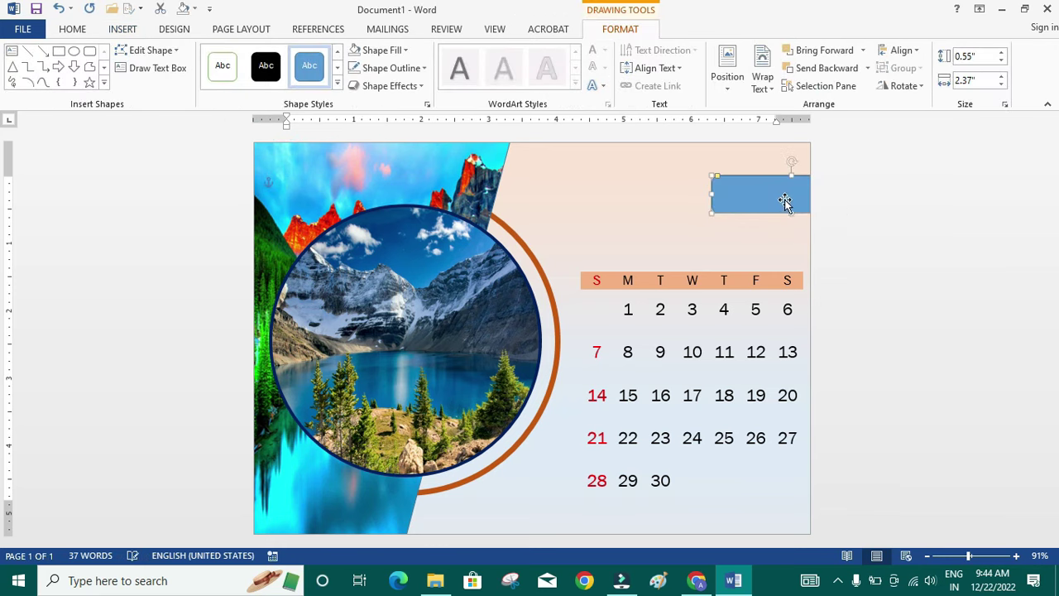
left_click_drag(764, 194, 733, 198)
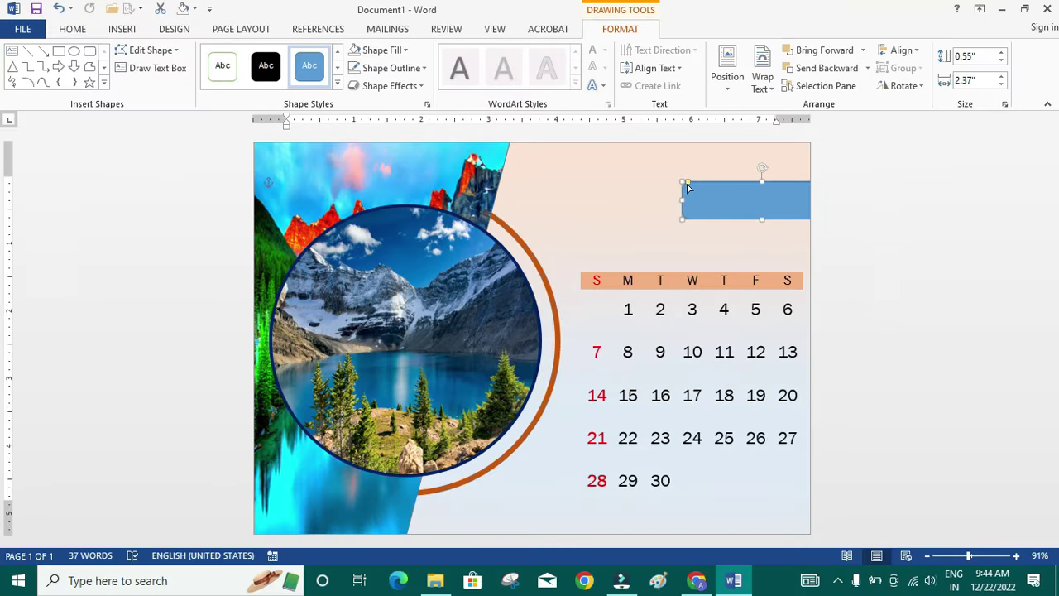
mouse_move(689, 184)
left_mouse_down()
mouse_move(717, 187)
mouse_move(736, 210)
left_mouse_up()
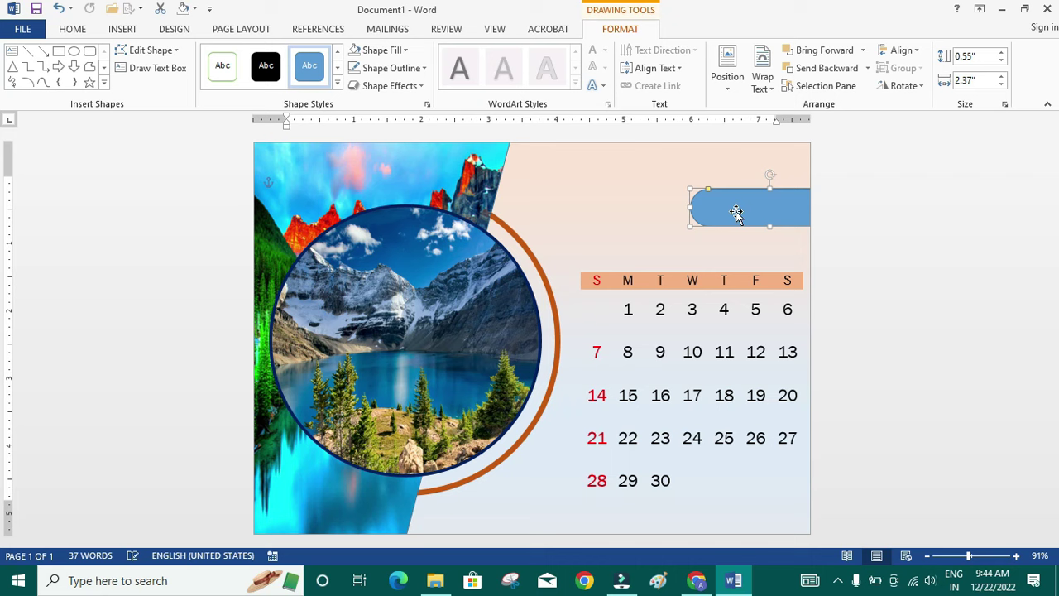
- Draw a circle over the bar's left end
left_click(121, 29)
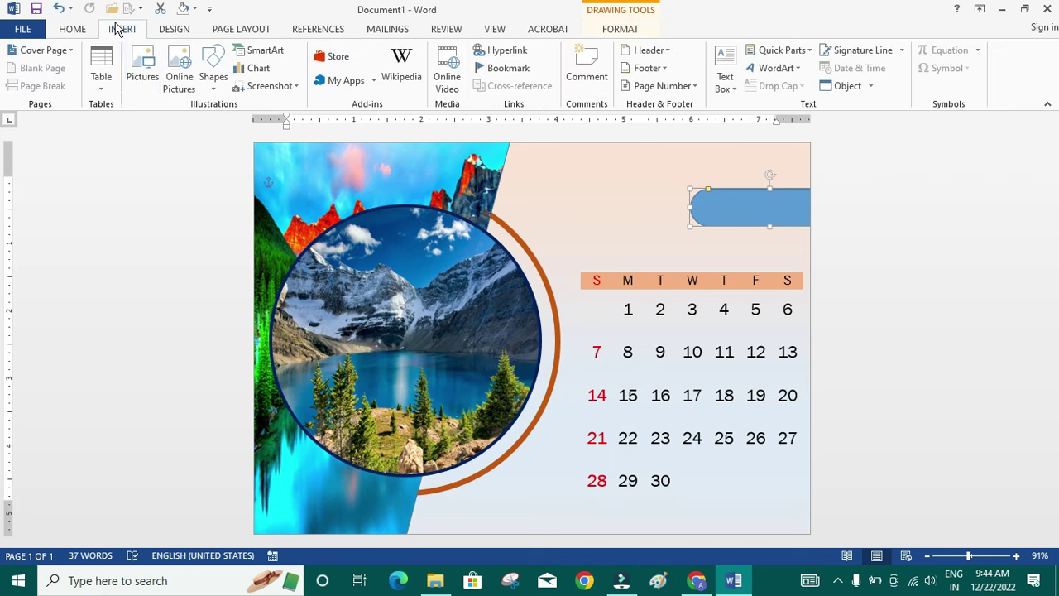
left_click(212, 66)
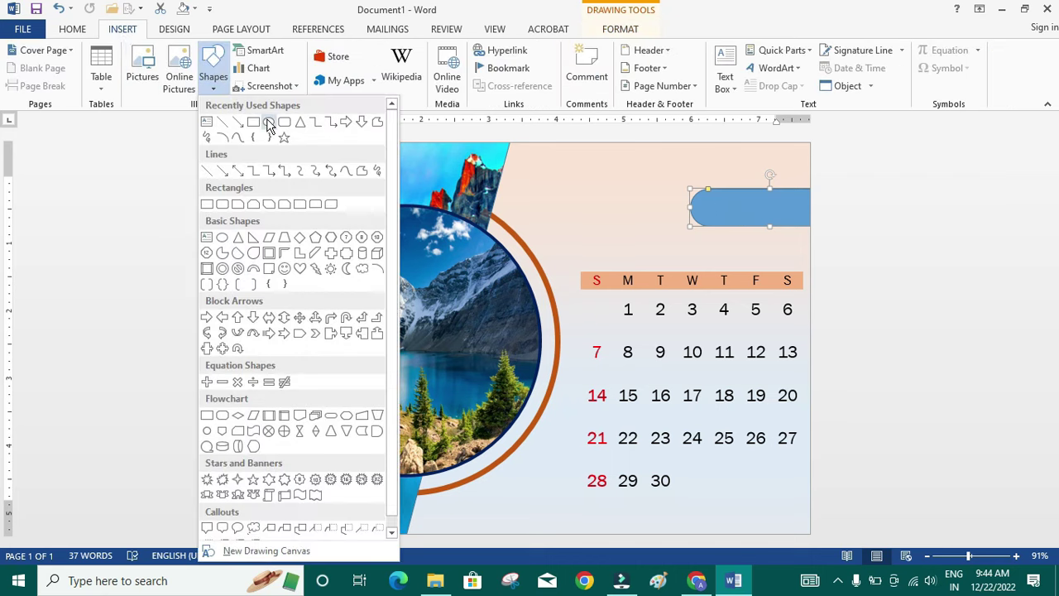
left_click(269, 122)
left_click_drag(658, 187, 704, 236)
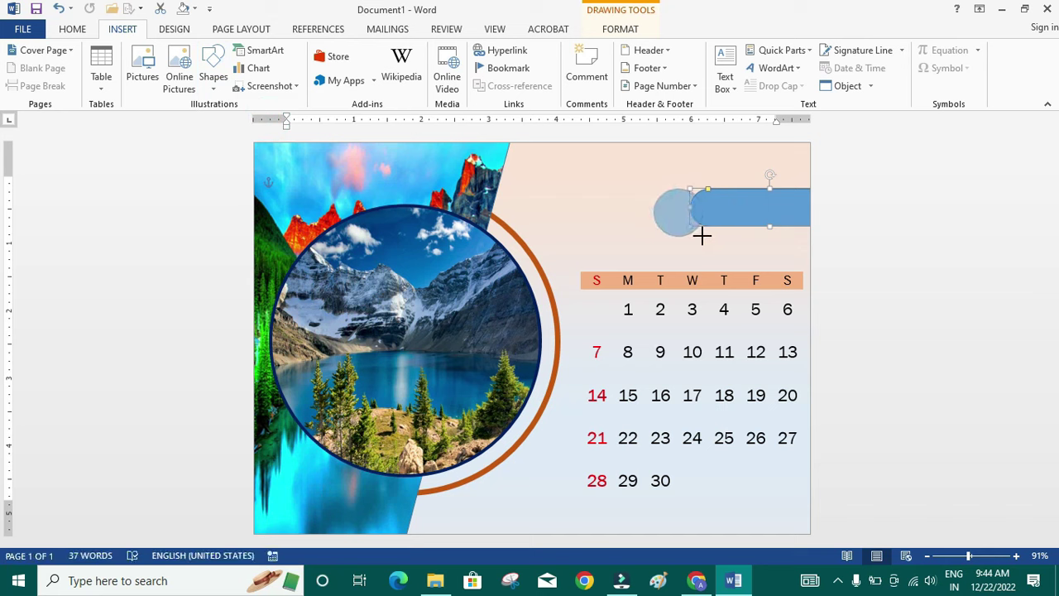
left_click_drag(702, 236, 679, 210)
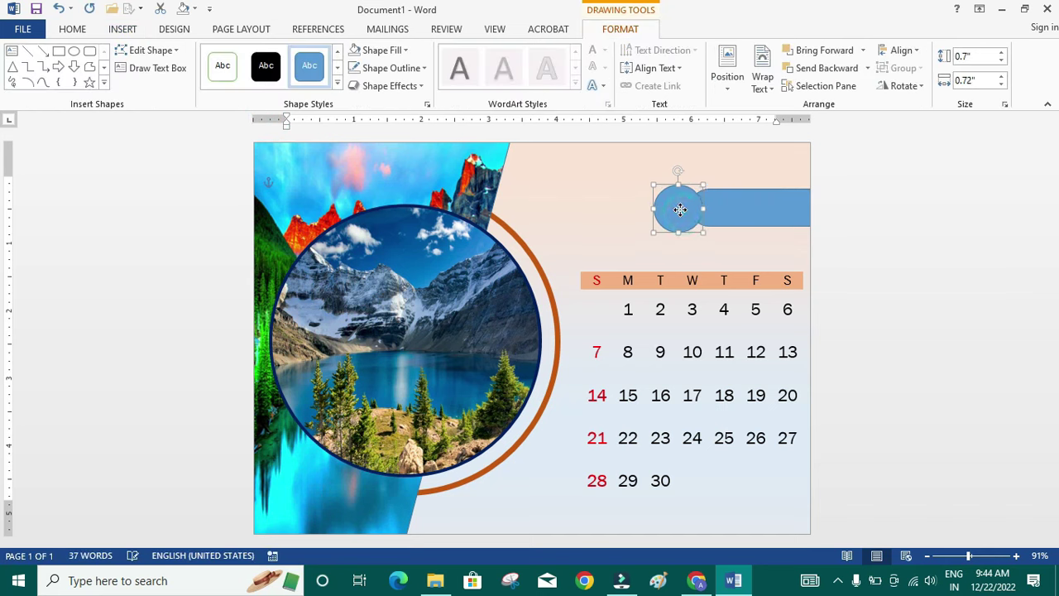
left_click(724, 203)
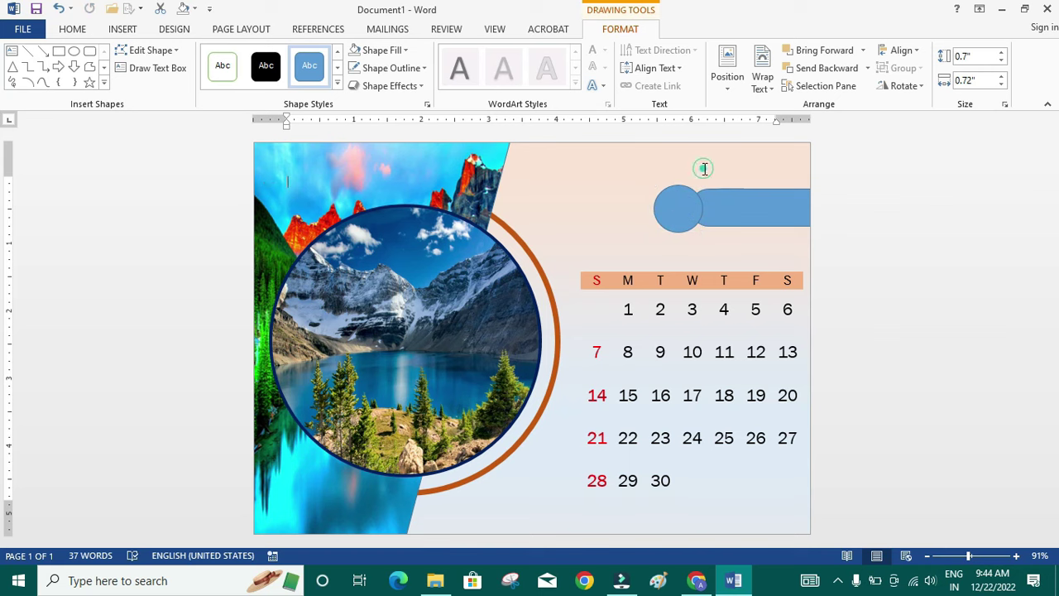
- Fill the bar with Orange, Darker 25% and remove its outline
left_click(724, 207)
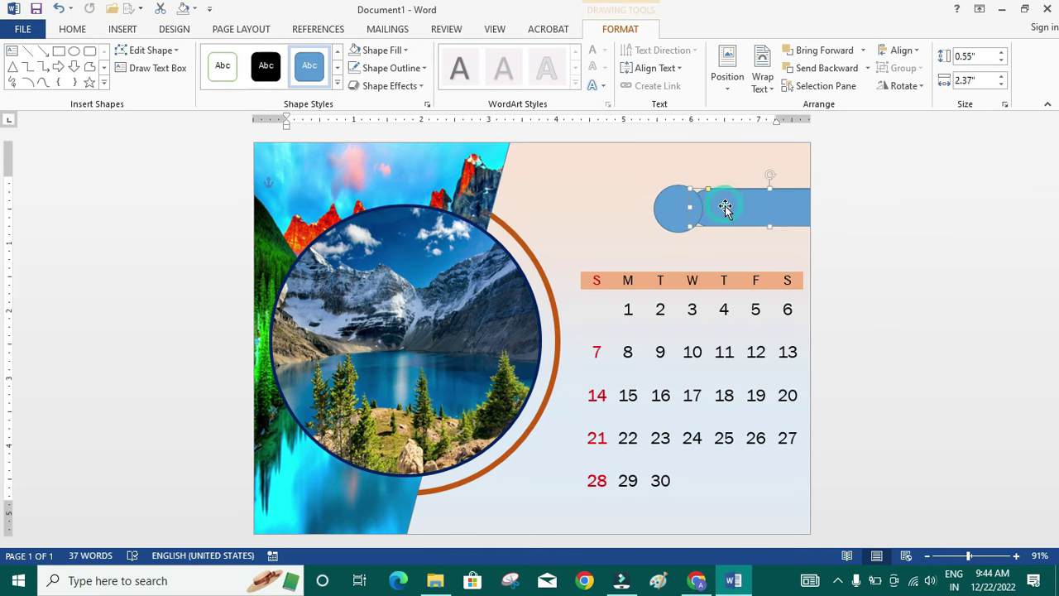
left_click(399, 50)
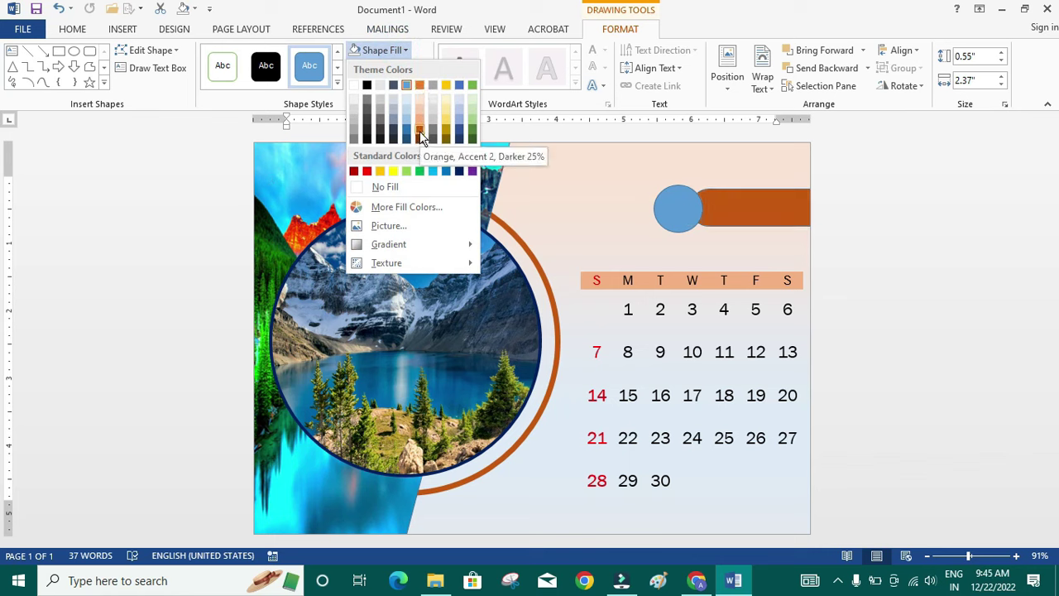
left_click(419, 131)
left_click(396, 68)
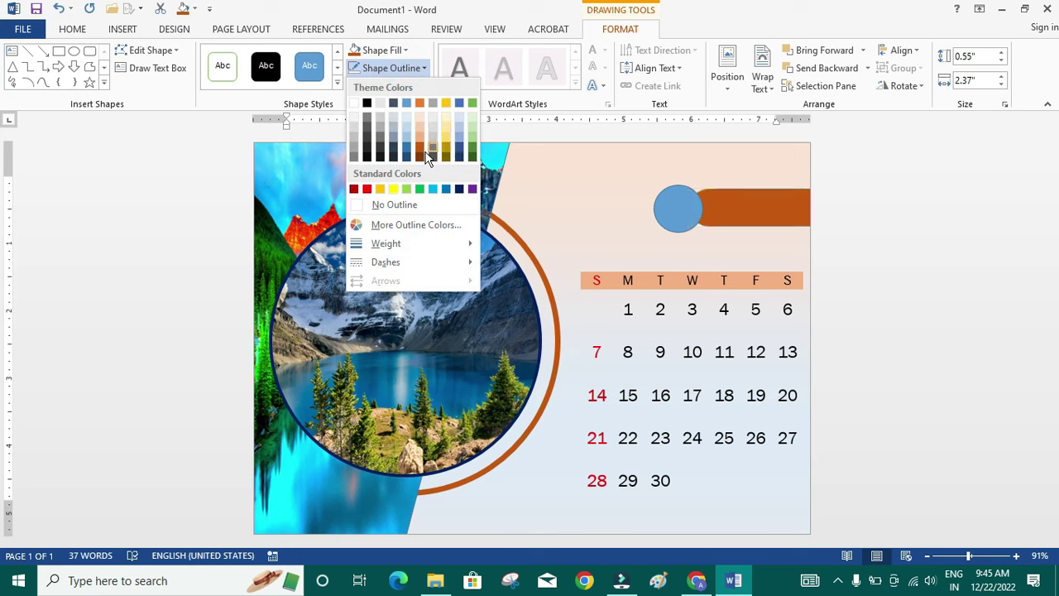
left_click(388, 206)
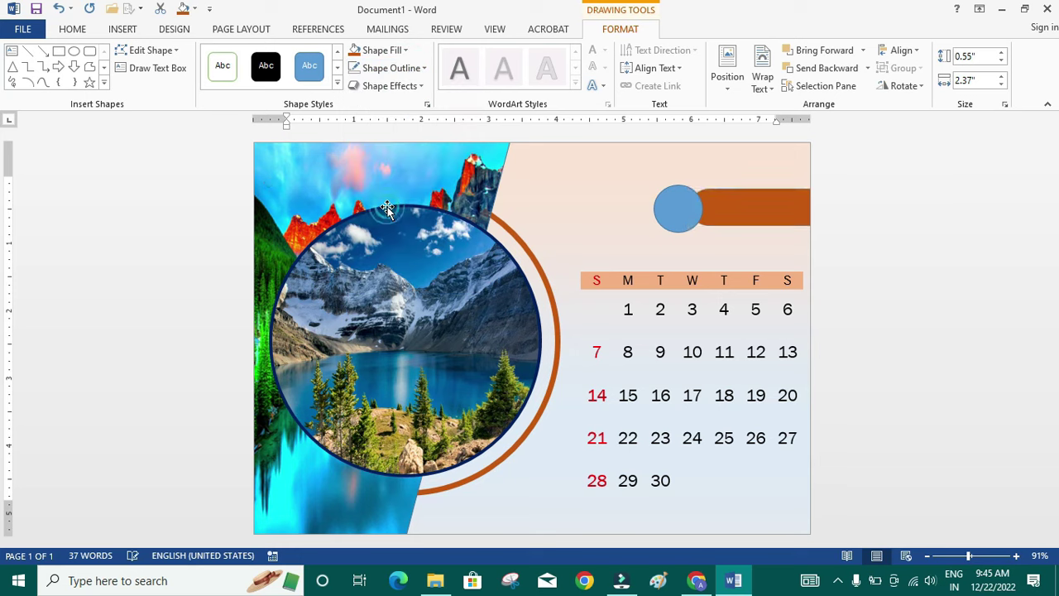
- Fill the circle dark navy blue and remove its outline
left_click(657, 214)
left_click(388, 49)
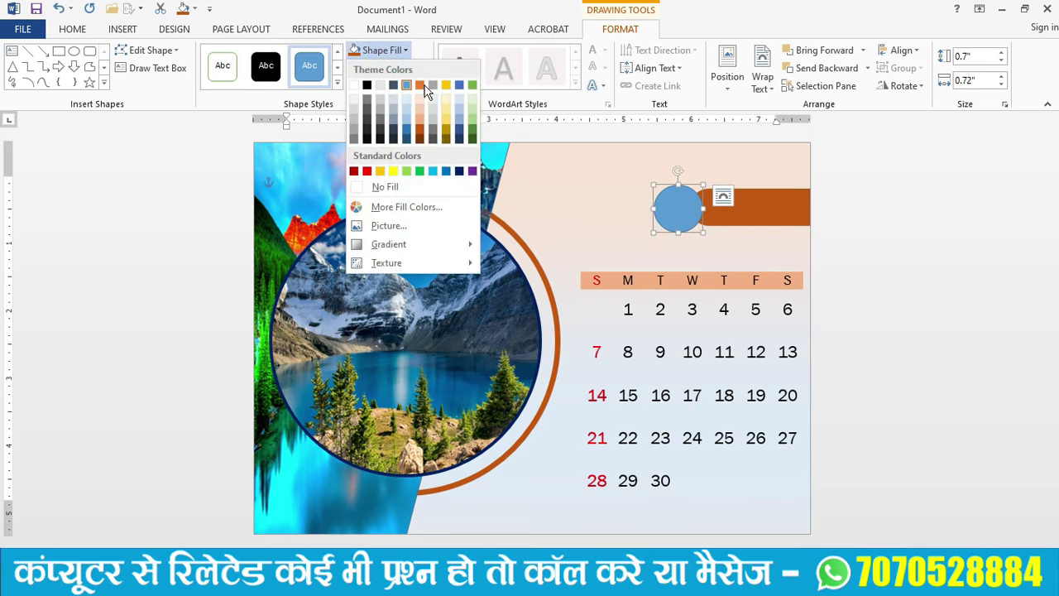
left_click(460, 171)
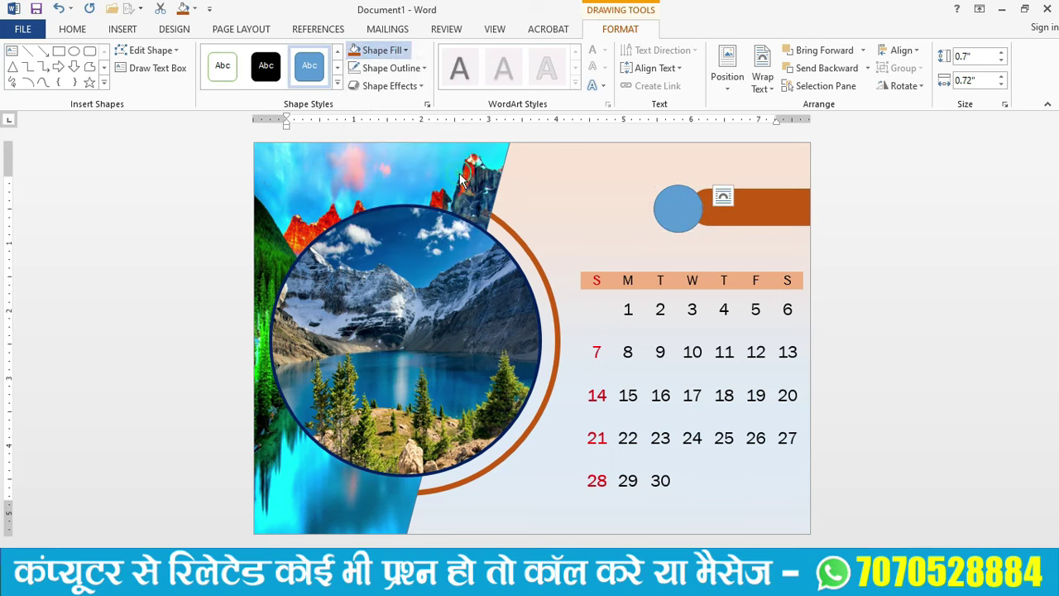
left_click(389, 68)
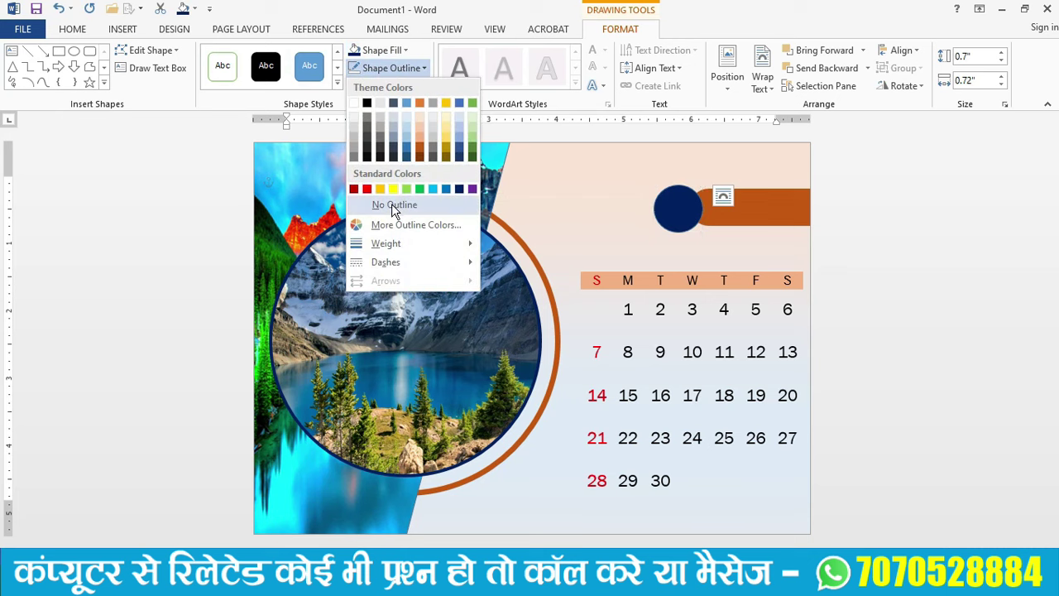
left_click(391, 204)
left_click(733, 257)
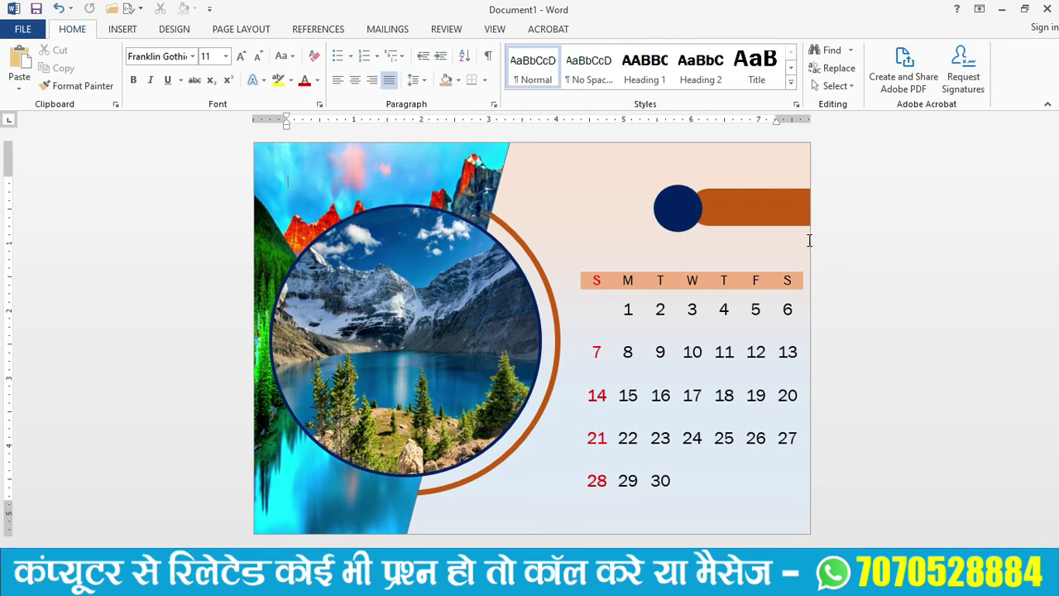
left_click(779, 206)
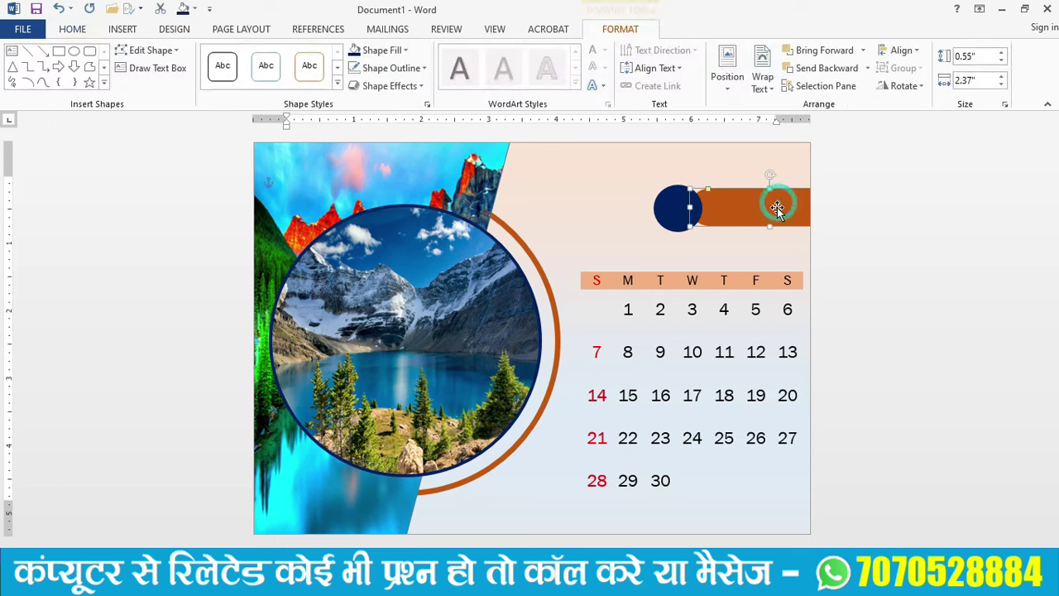
- Draw a text box on the orange bar and type JANUARY
left_click(121, 32)
left_click(726, 83)
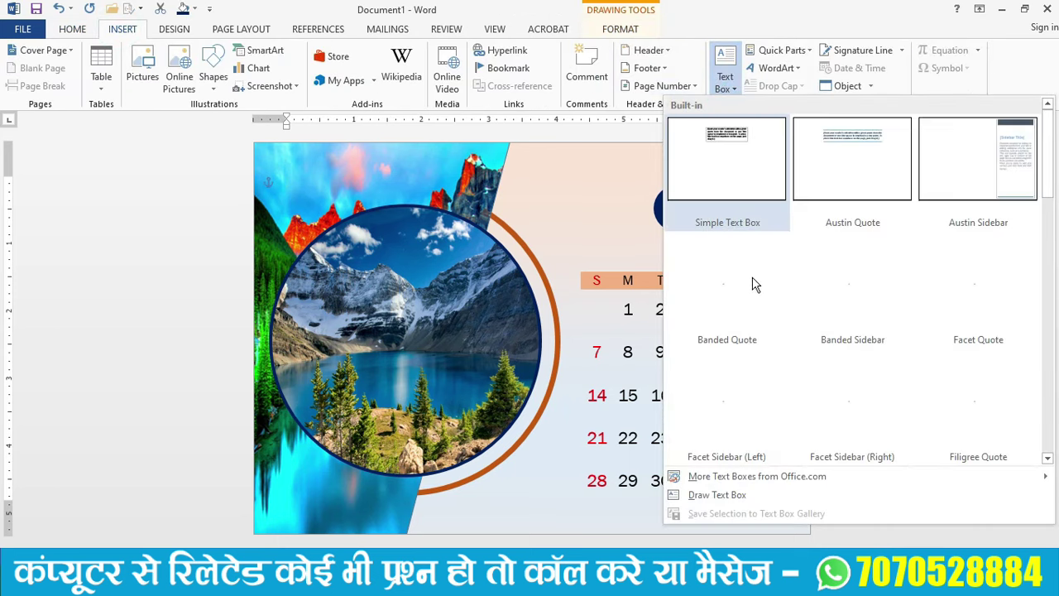
left_click(717, 495)
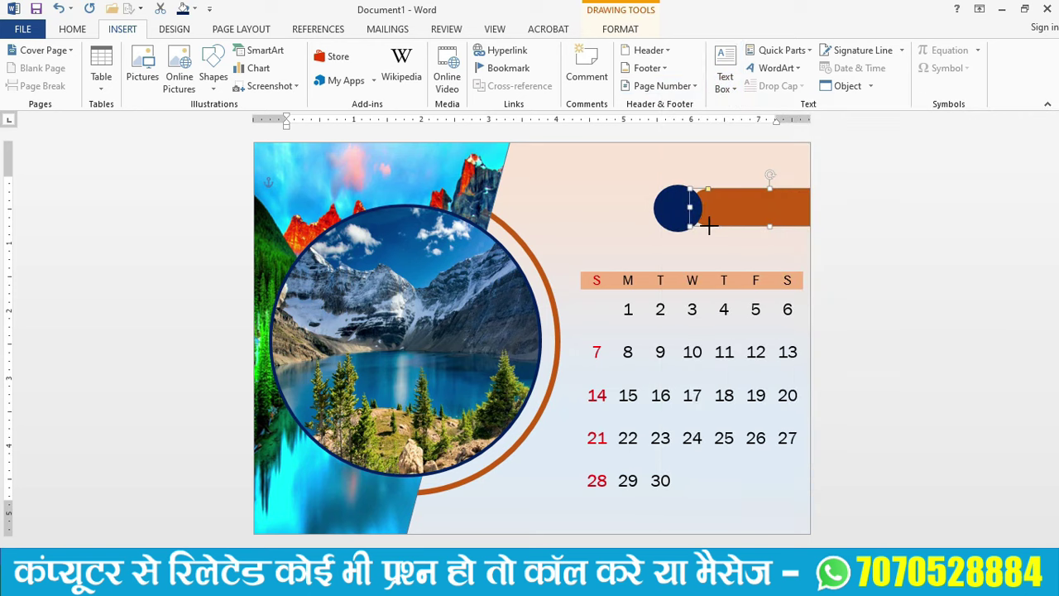
left_click_drag(710, 197, 796, 224)
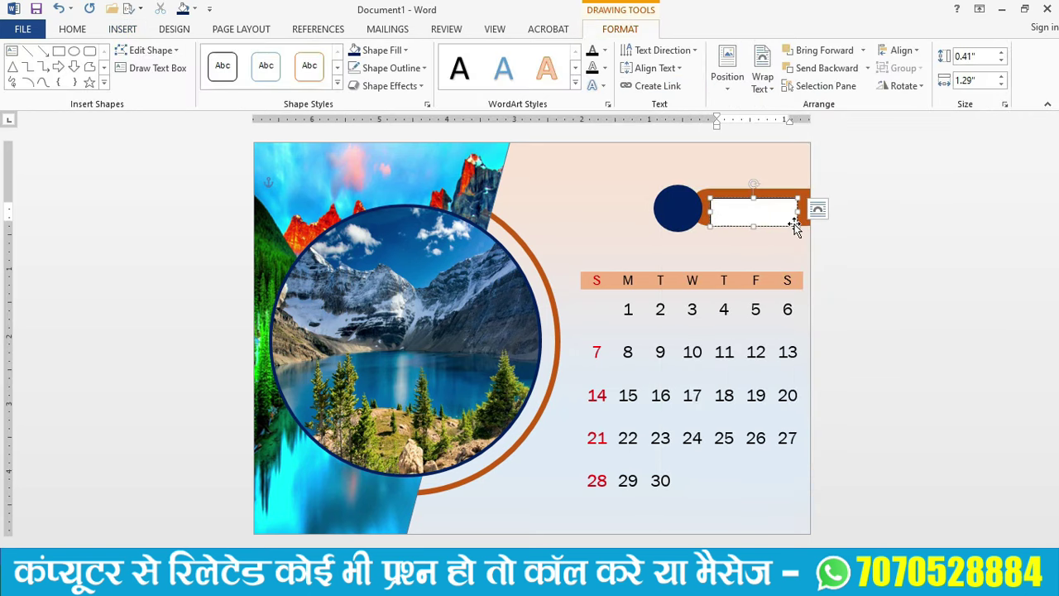
type("JAN")
type("UARY")
- Make the JANUARY text bold at 20 pt
left_click_drag(765, 211, 717, 208)
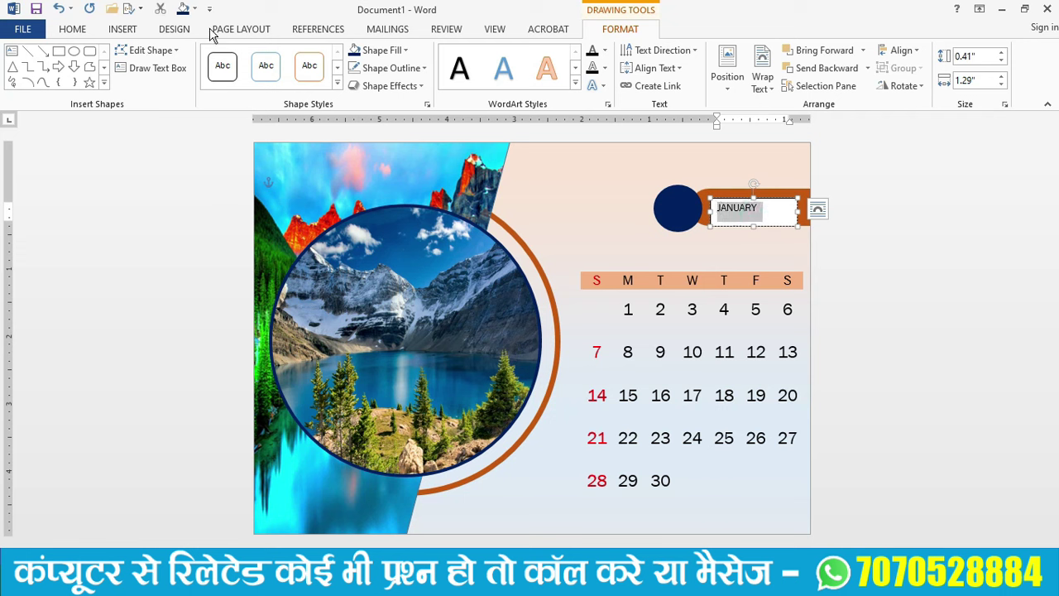
left_click(81, 28)
left_click(134, 80)
left_click(240, 58)
left_click(240, 58)
left_click(240, 58)
left_click(240, 58)
left_click(240, 58)
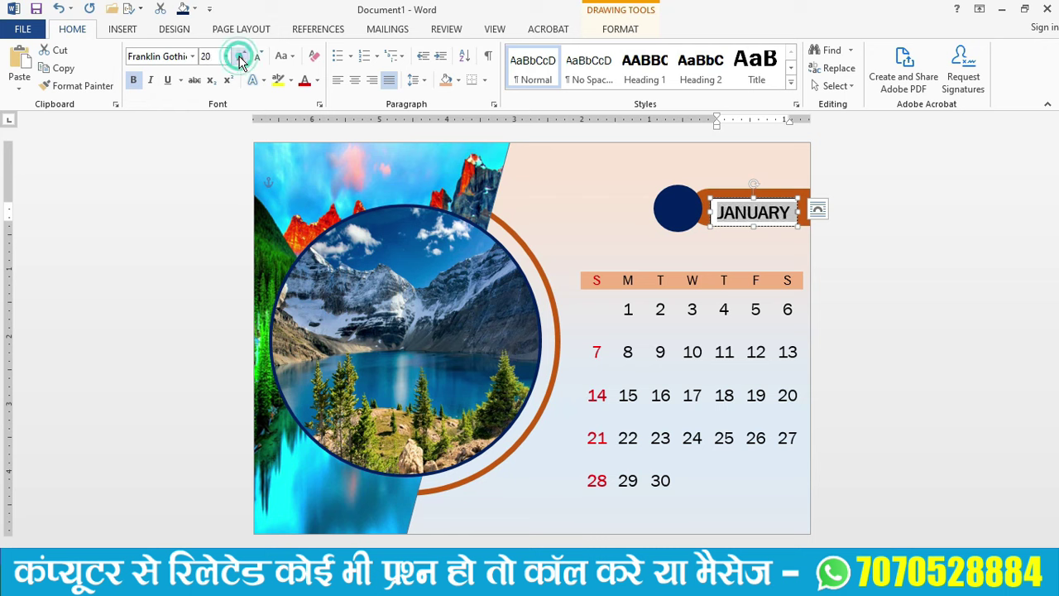
- Give the JANUARY box No Fill and No Outline, and nudge it up slightly
left_click(620, 29)
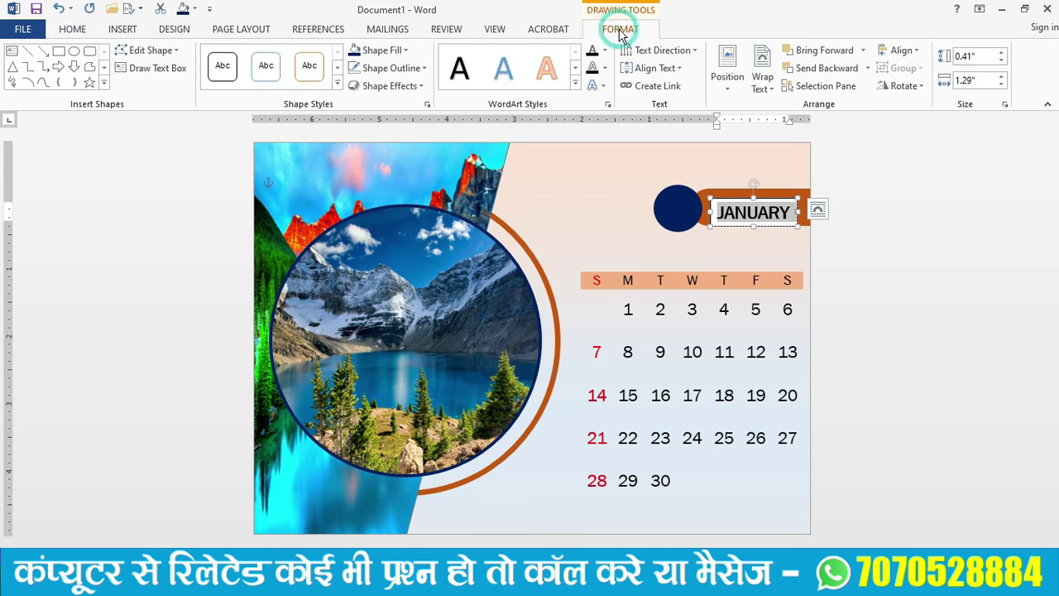
left_click(399, 49)
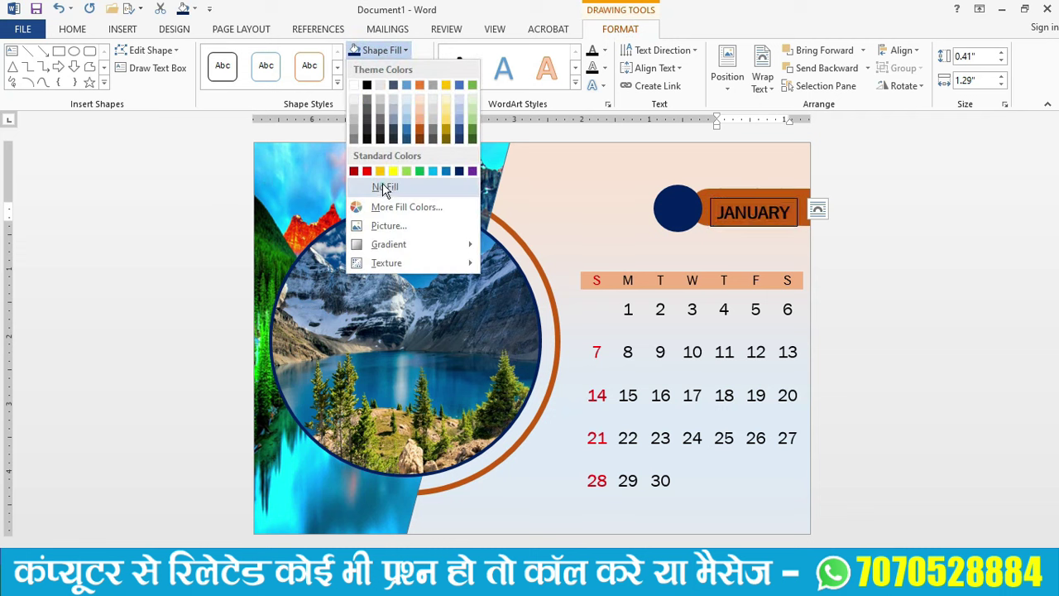
left_click(385, 189)
left_click(389, 68)
left_click(381, 205)
left_click(747, 215)
left_click(745, 197)
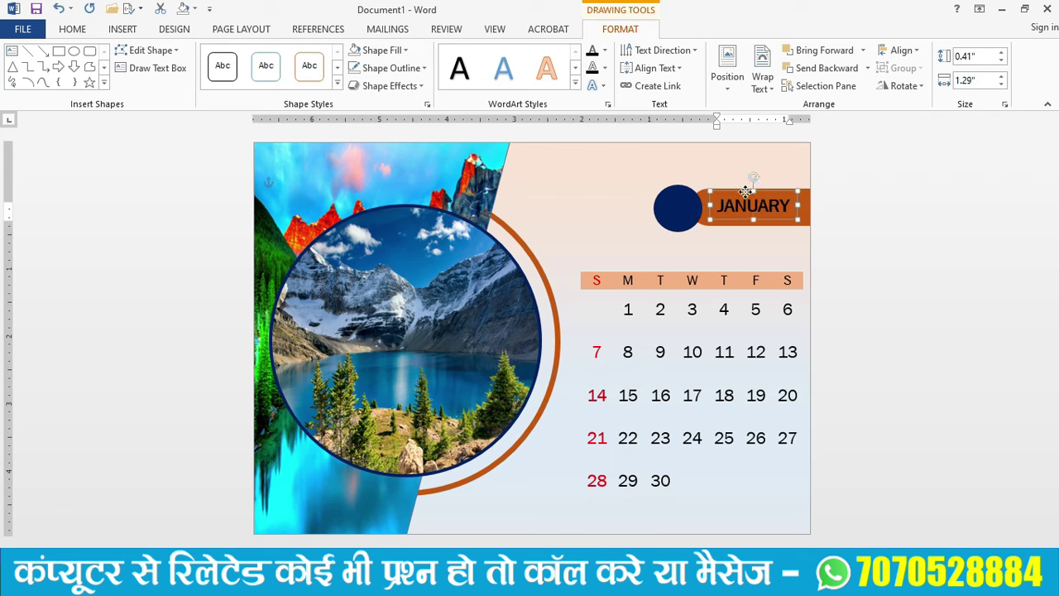
key("Up")
key("Up")
key("Up")
key("Up")
key("Up")
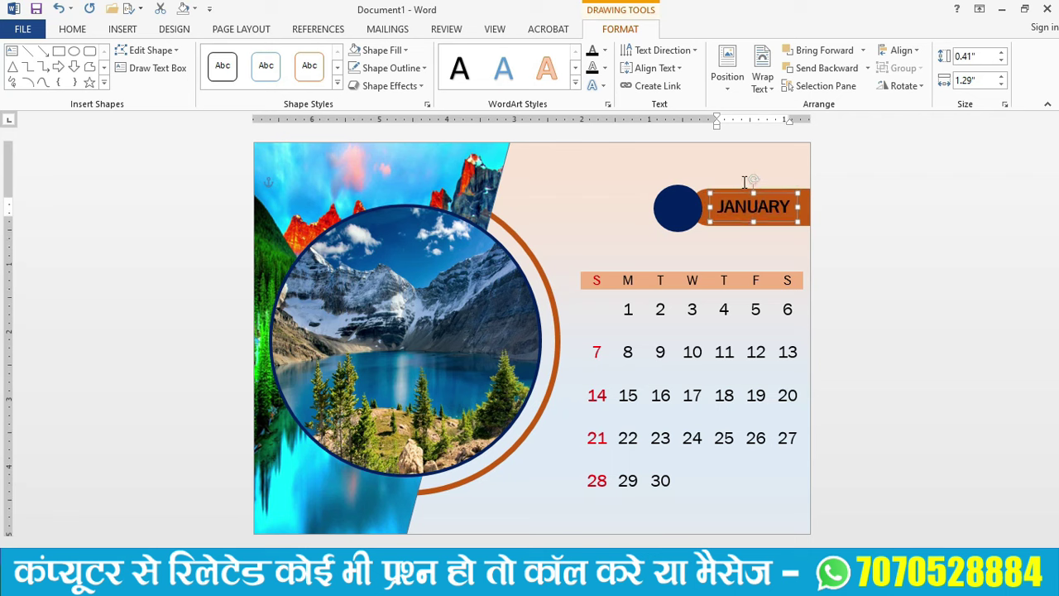
- Change the JANUARY text colour to white
left_click_drag(790, 203, 709, 210)
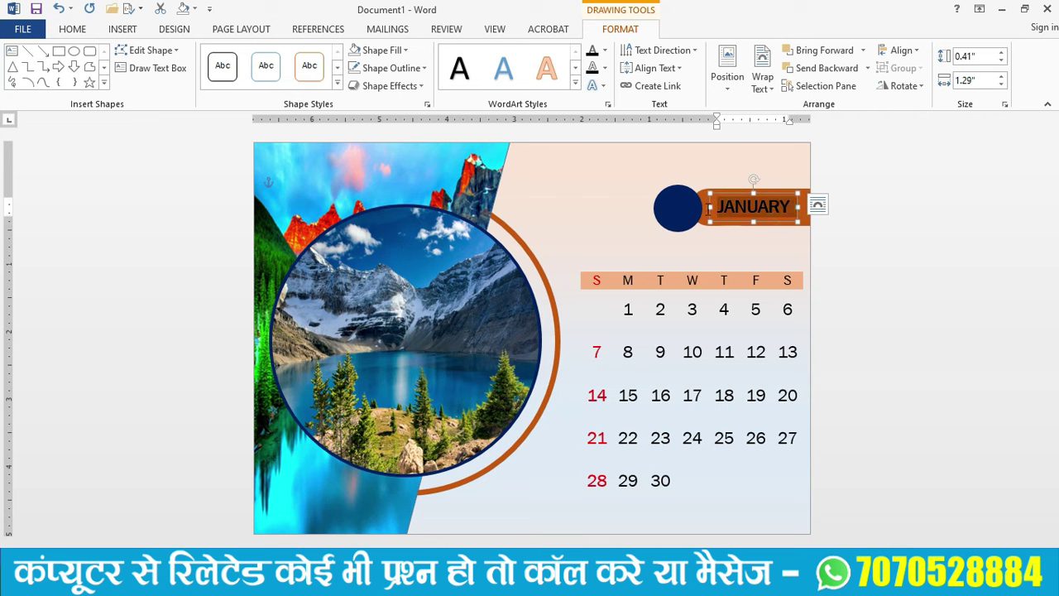
left_click(71, 31)
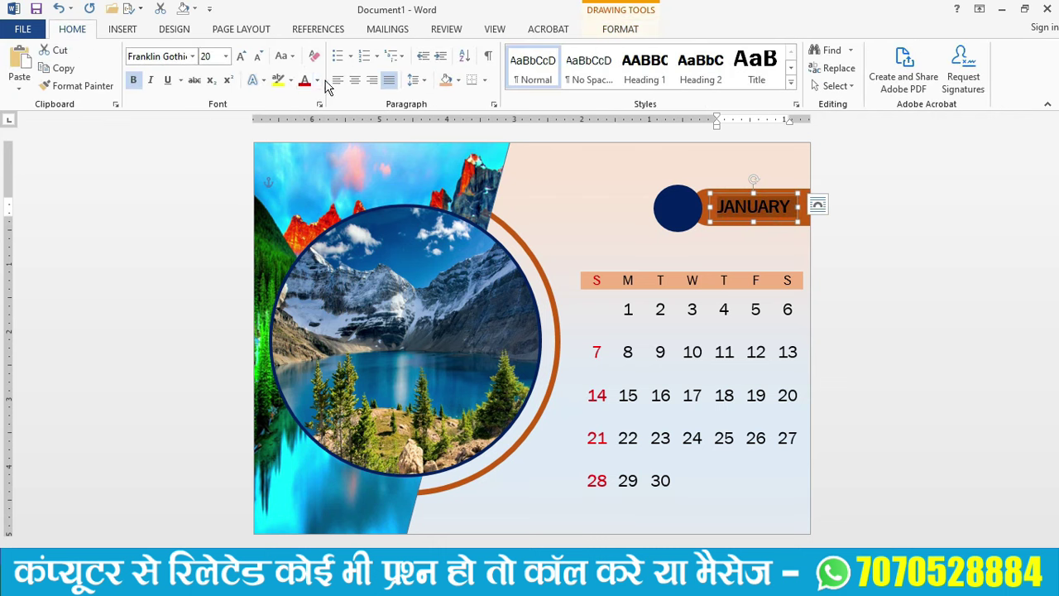
left_click(317, 80)
left_click(306, 133)
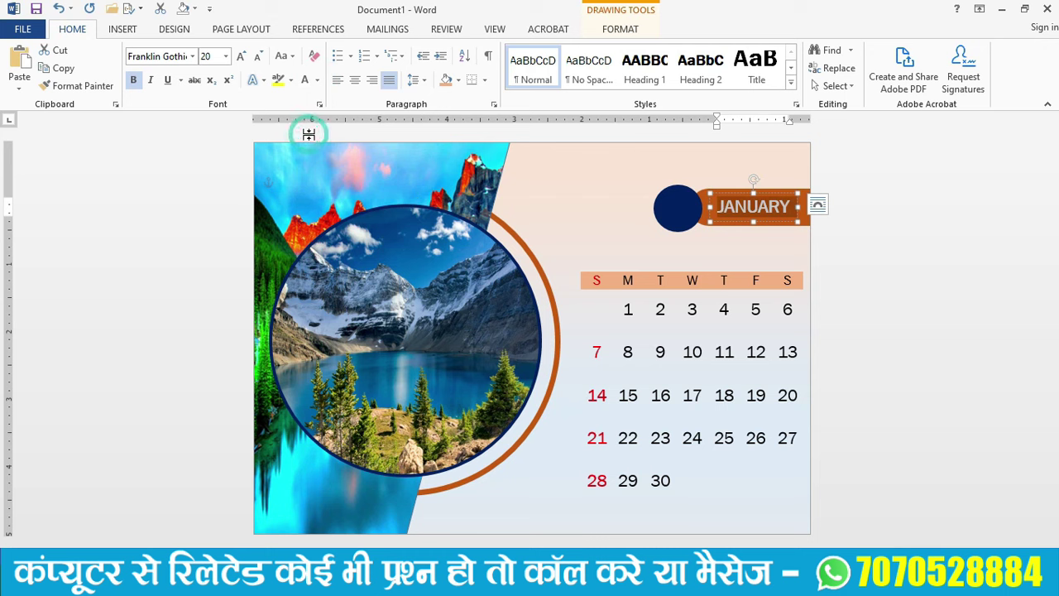
left_click(630, 174)
left_click(631, 174)
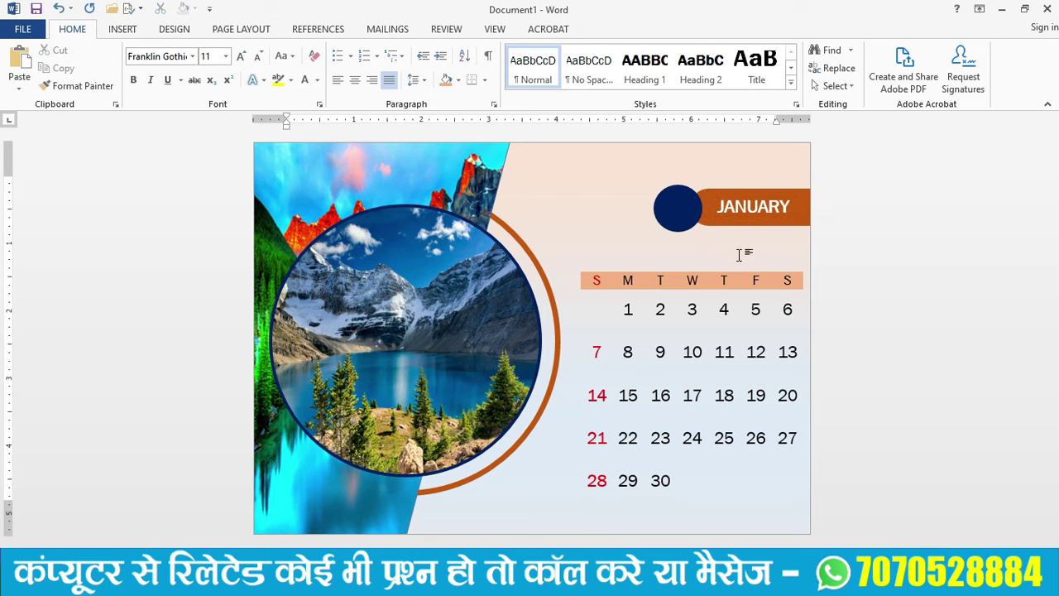
- Copy the JANUARY box onto the navy circle and replace its text with 01
left_click(733, 212)
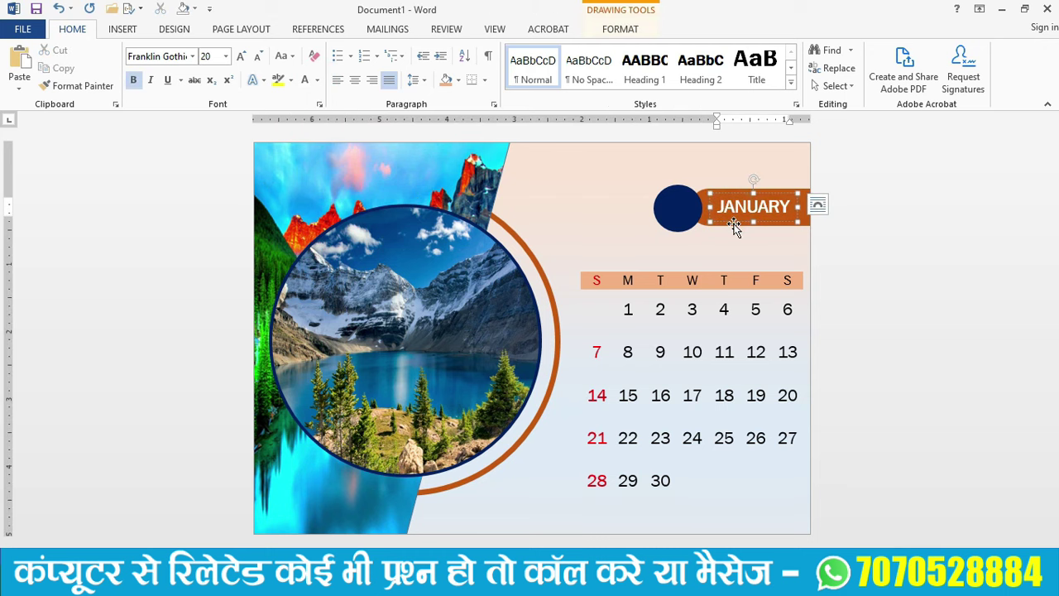
left_click_drag(734, 225, 677, 222)
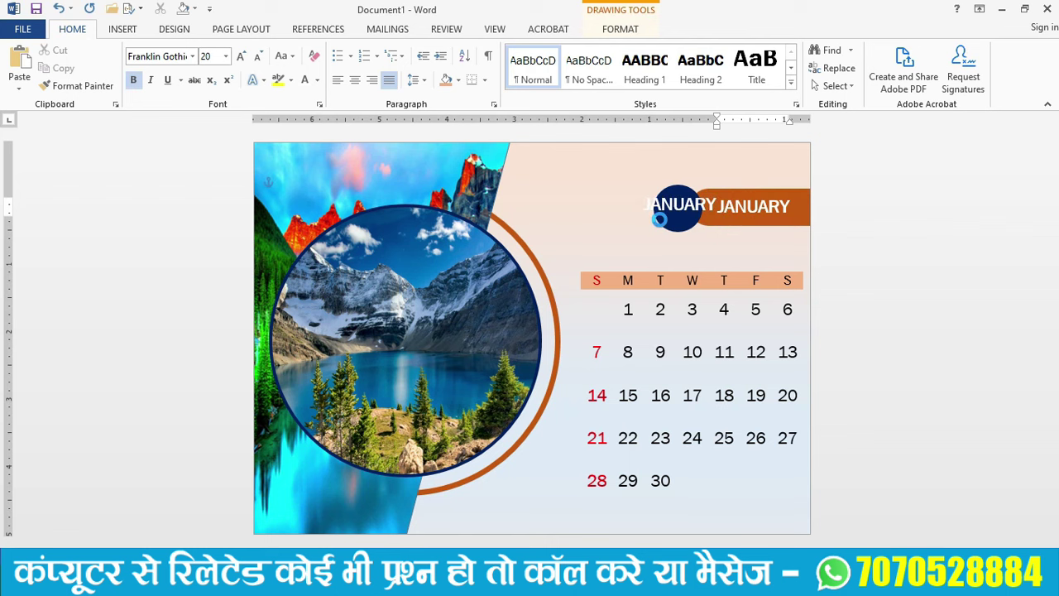
left_click(683, 204)
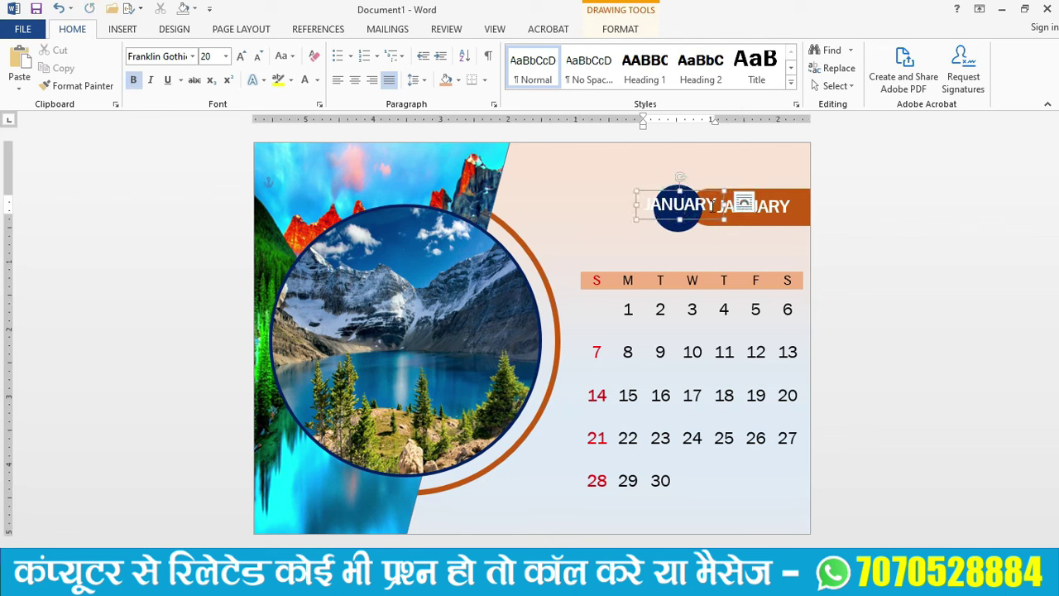
mouse_move(710, 207)
left_mouse_down()
mouse_move(606, 206)
mouse_move(642, 207)
left_mouse_up()
key("Delete")
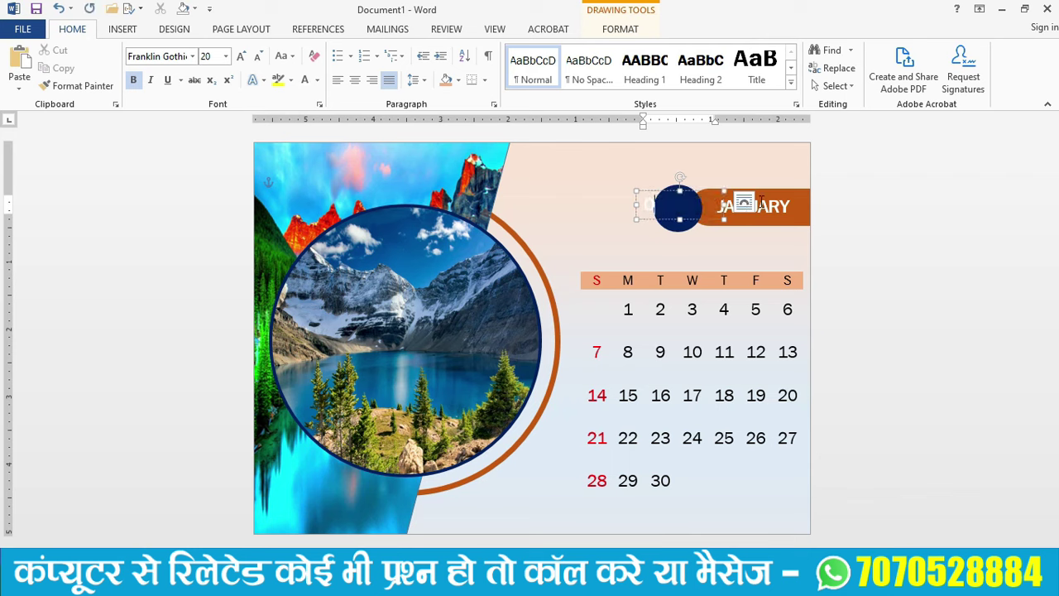
type("1")
left_click_drag(724, 206, 703, 205)
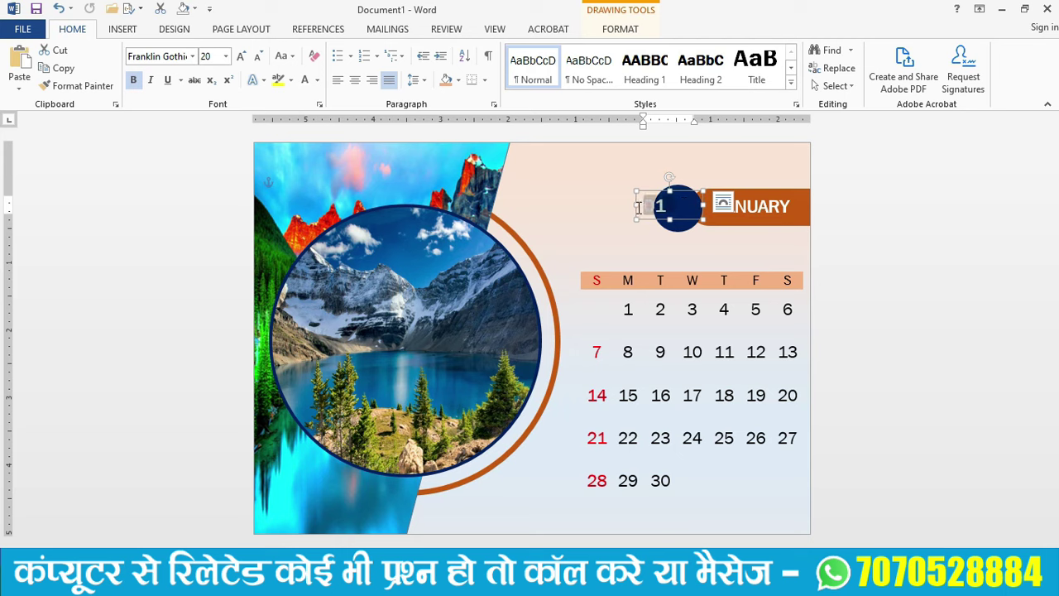
- Make 01 24 pt, centre it on the navy circle, and place a copy further left
key("ctrl+shift+period")
key("ctrl+shift+period")
left_click_drag(683, 193, 697, 192)
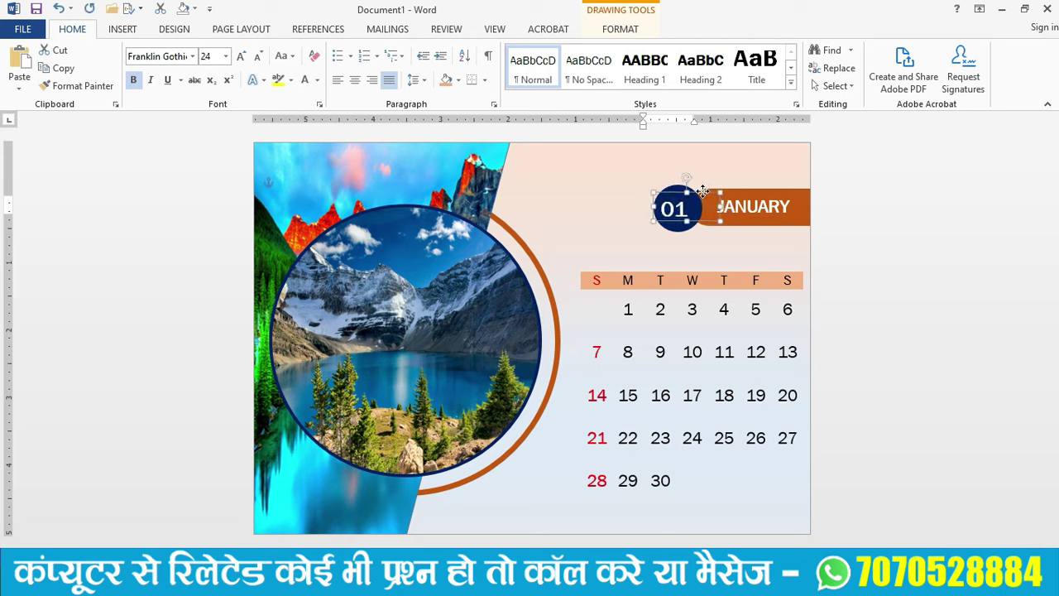
key("Right")
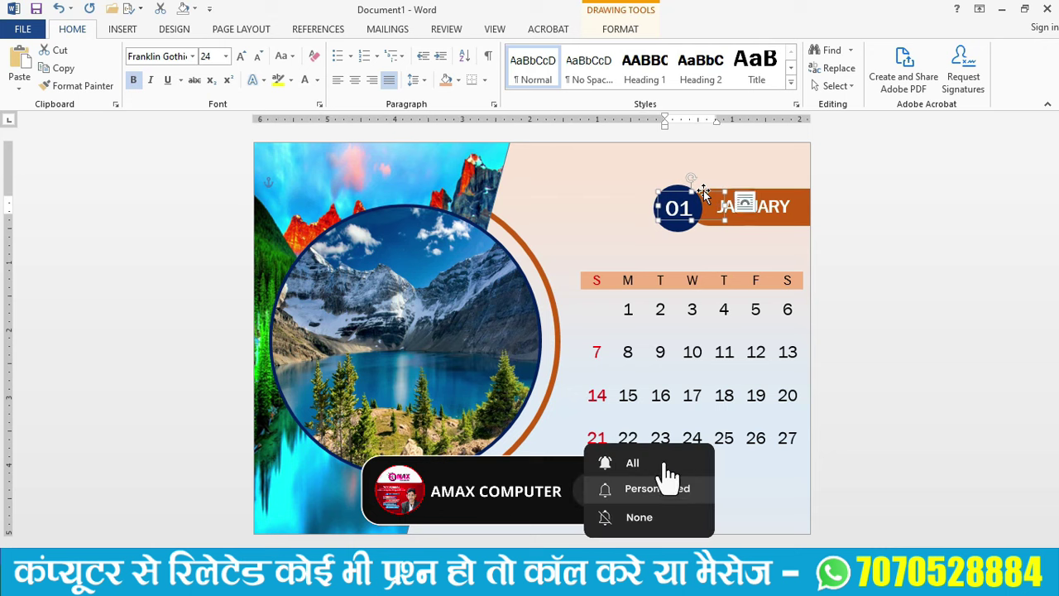
left_click(570, 200)
left_click(696, 222)
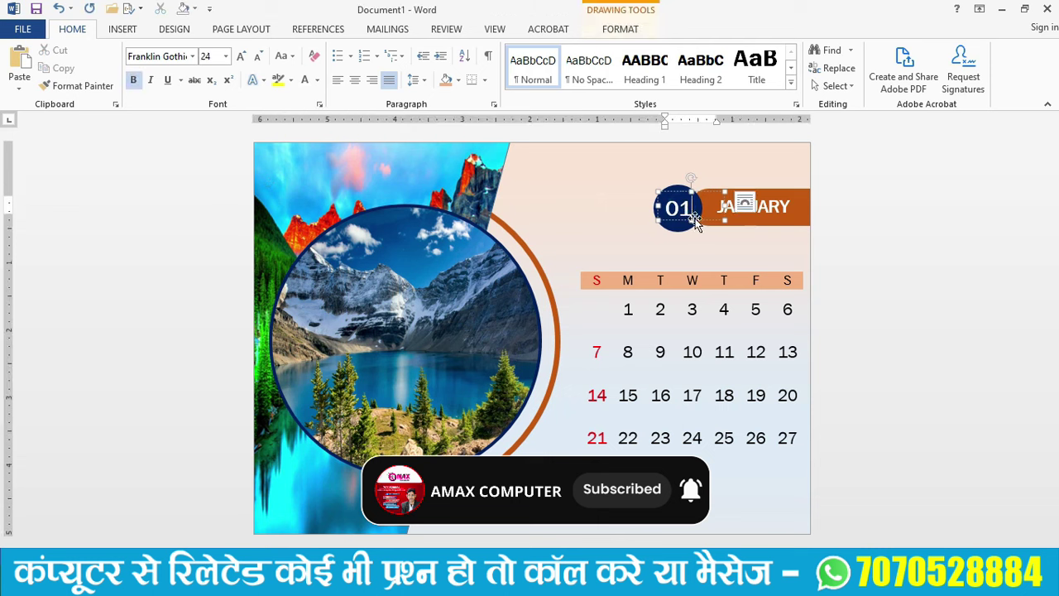
mouse_move(704, 221)
left_mouse_down()
mouse_move(586, 215)
mouse_move(574, 198)
left_mouse_up()
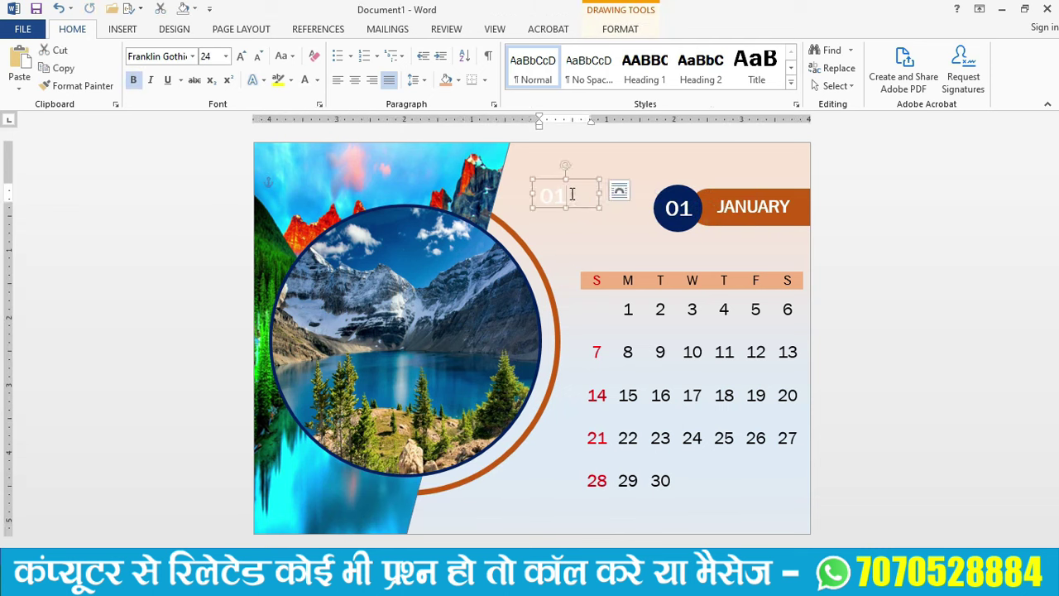
- Change the copied box's text to 2023, enlarge the box and move it up-left
double_click(572, 193)
type("202")
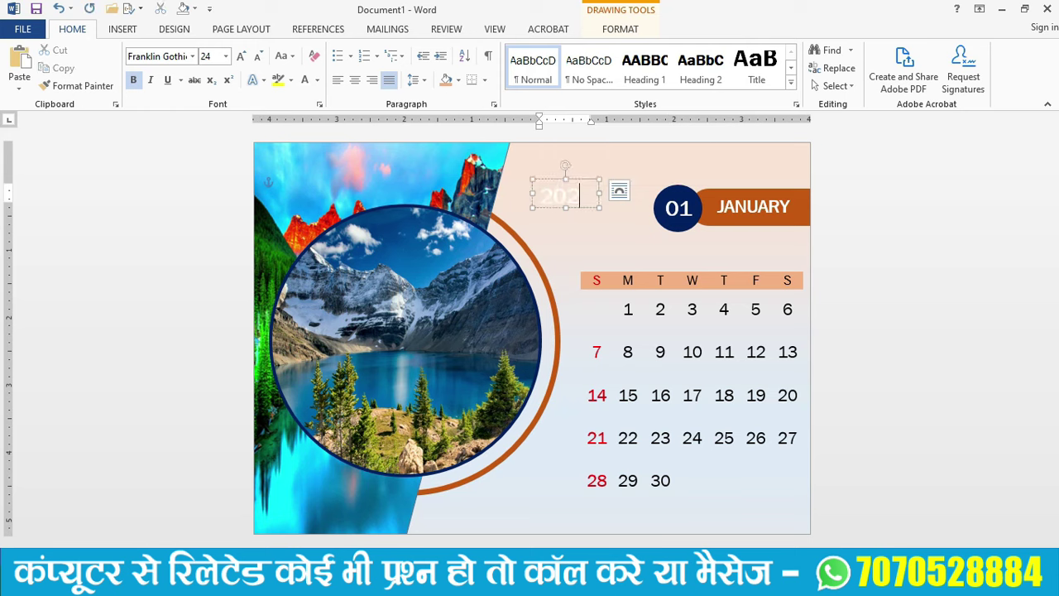
mouse_move(601, 194)
left_mouse_down()
mouse_move(649, 193)
mouse_move(634, 194)
left_mouse_up()
type("3")
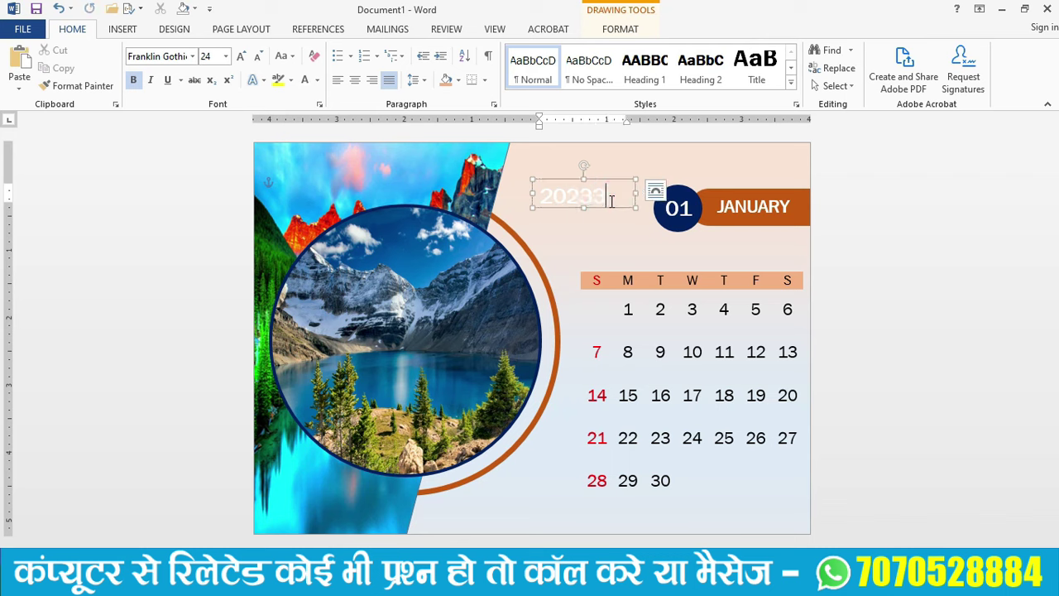
left_click(580, 207)
left_click(588, 195)
left_click_drag(584, 207, 596, 255)
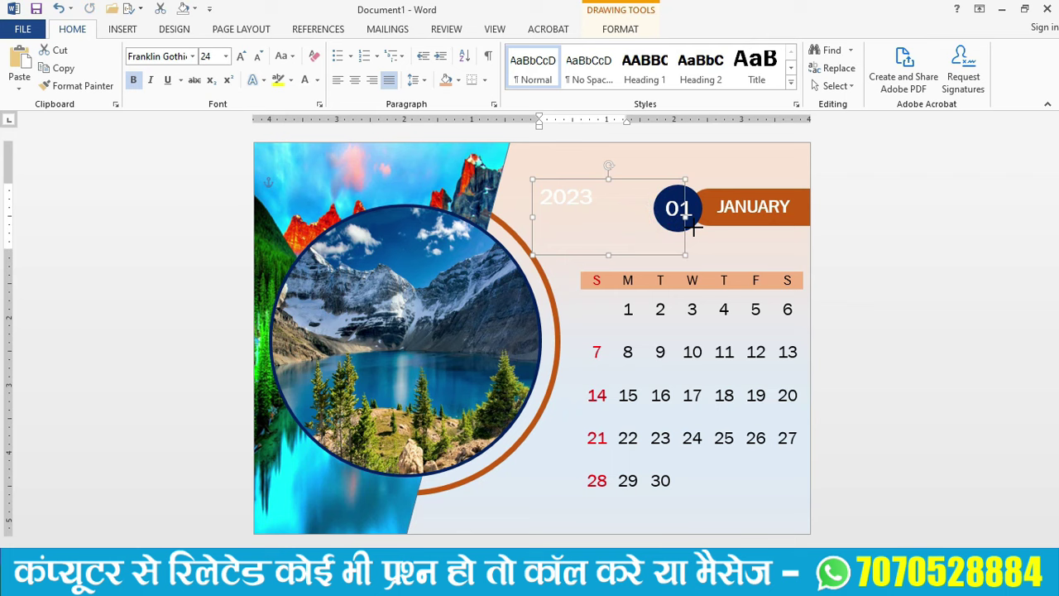
left_click_drag(635, 218, 703, 219)
mouse_move(633, 184)
left_mouse_down()
mouse_move(611, 162)
mouse_move(509, 178)
left_mouse_up()
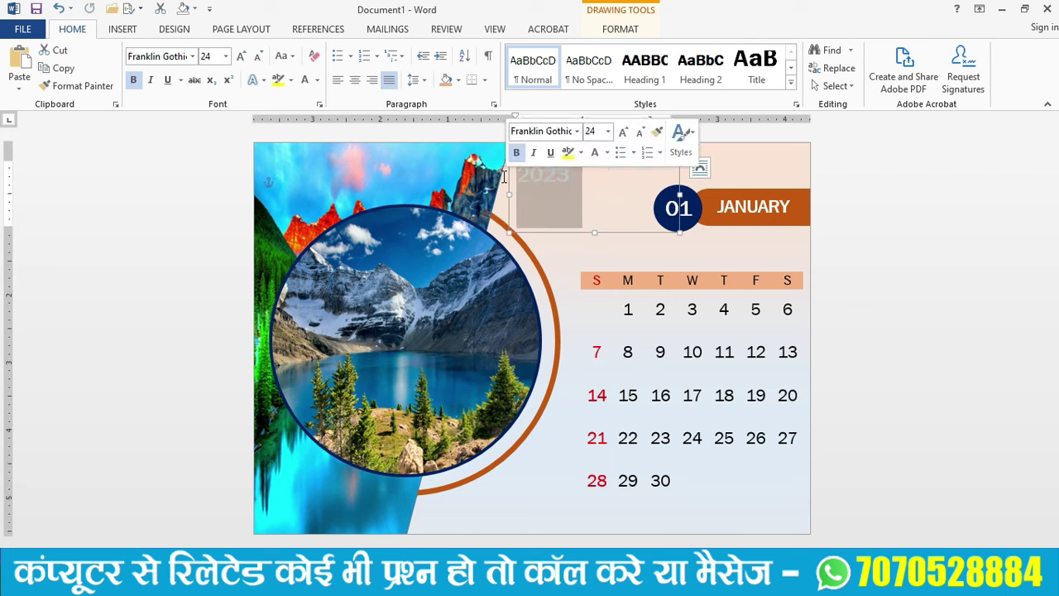
- Format 2023 in Arial Black at 48 pt
left_click(193, 56)
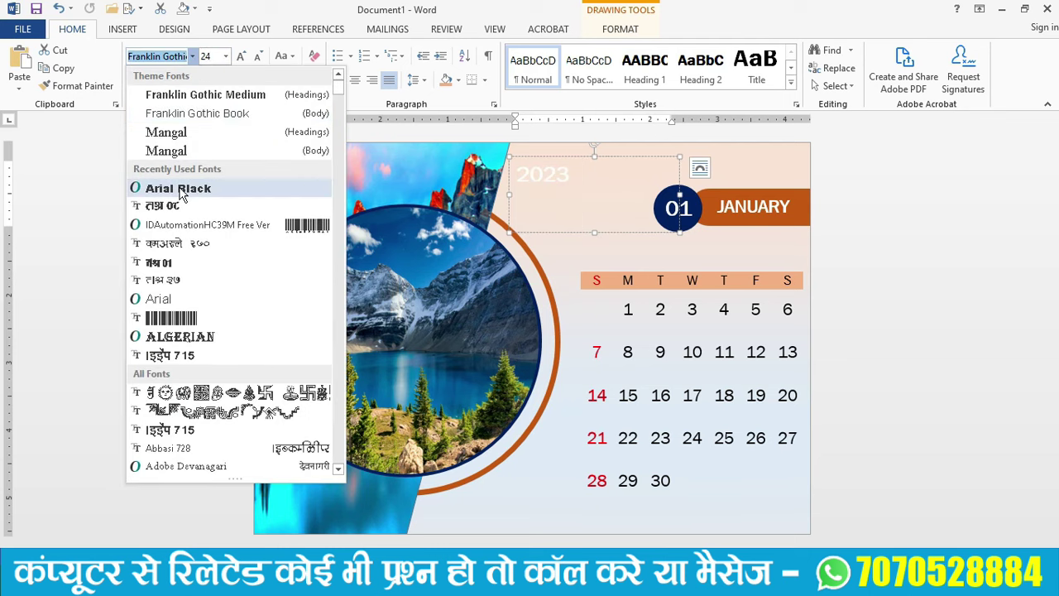
left_click(178, 189)
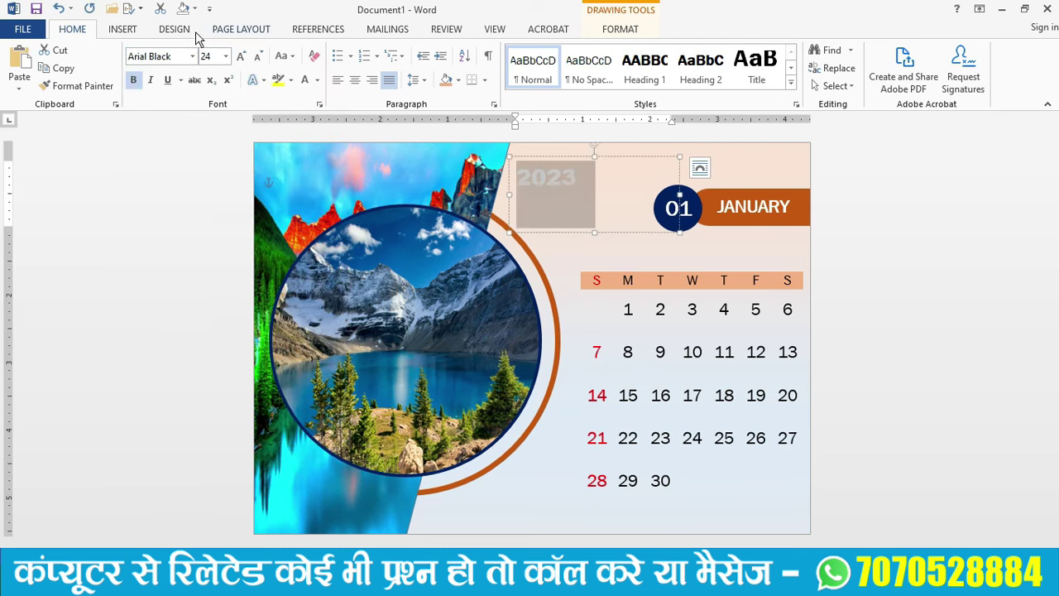
left_click(241, 57)
left_click(243, 58)
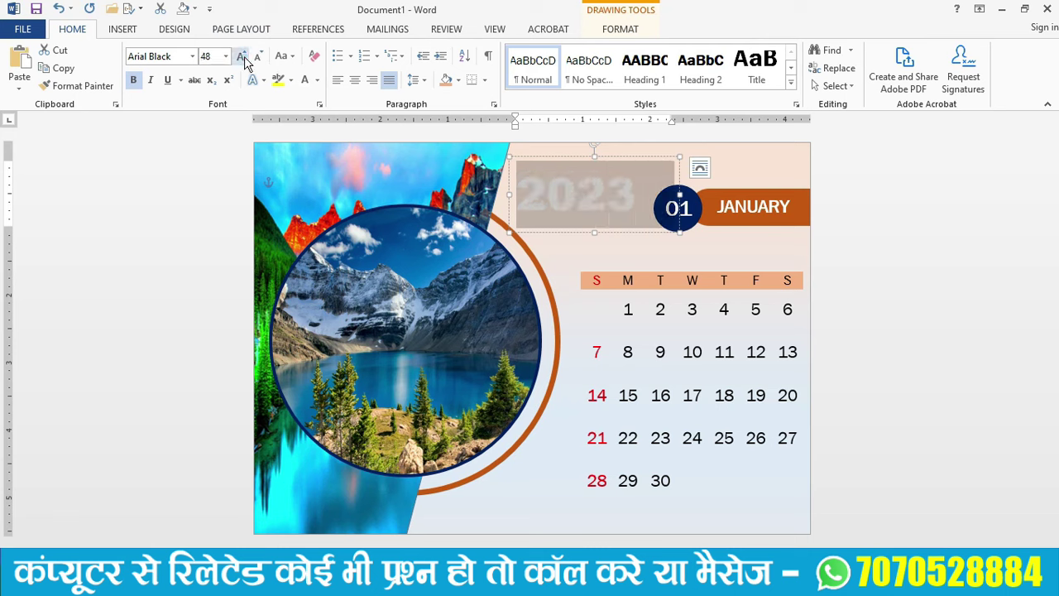
left_click(608, 206)
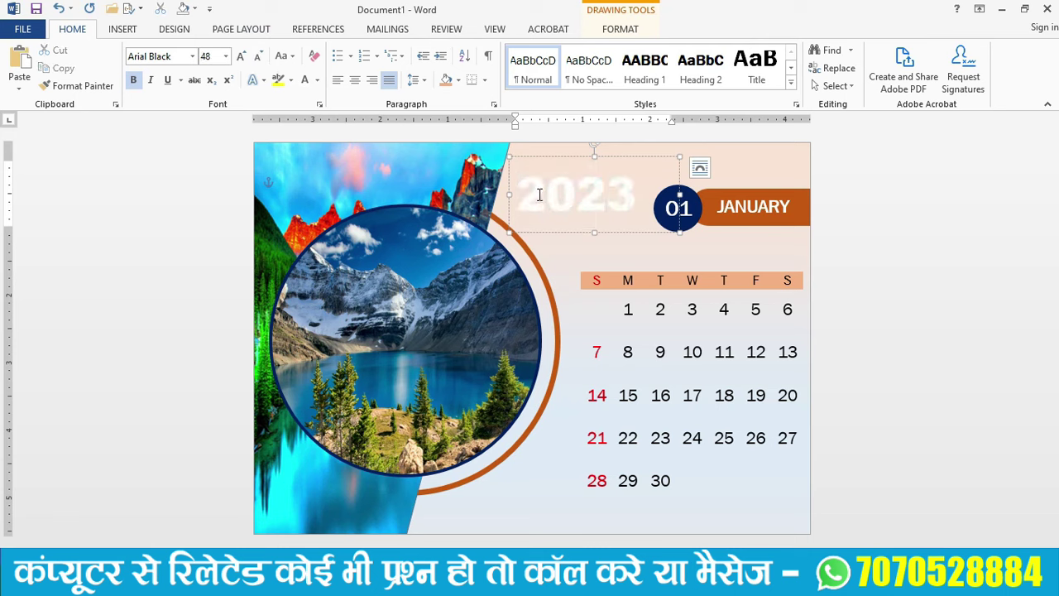
left_click_drag(546, 197, 525, 201)
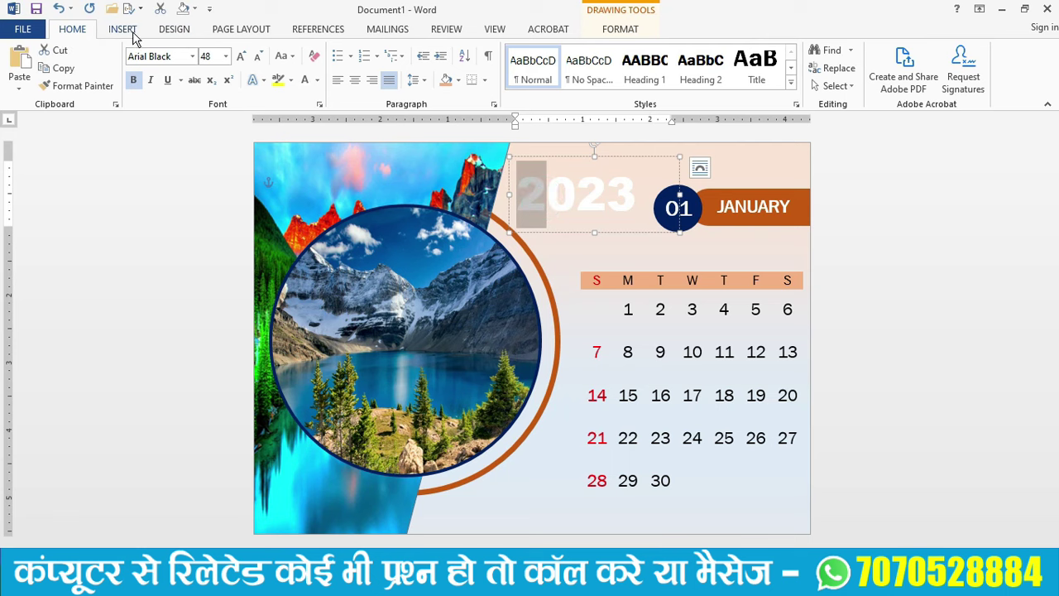
- Colour the first 2 of 2023 red and the 0 green
left_click(317, 79)
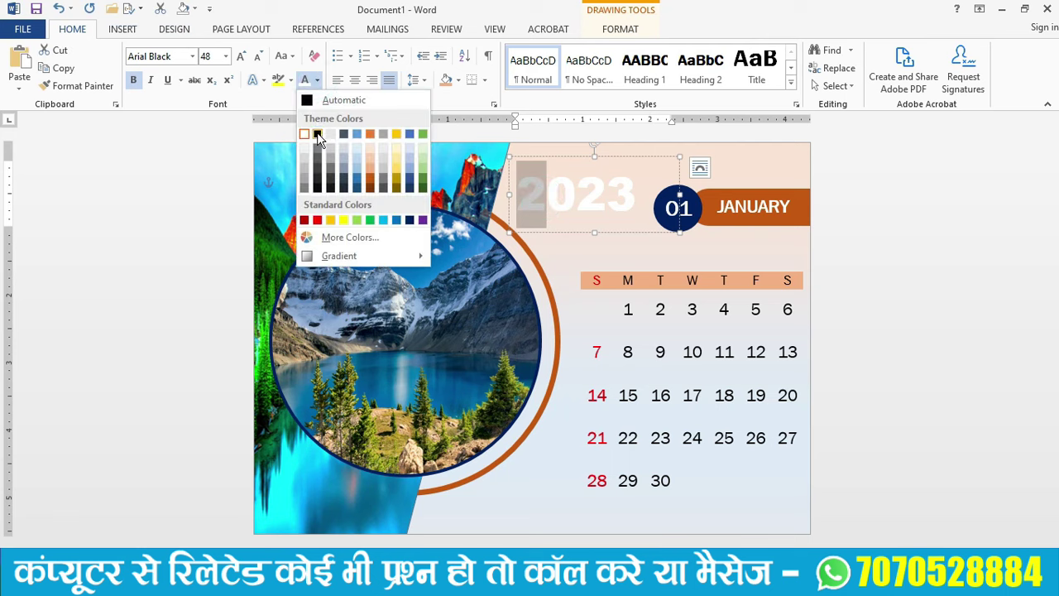
left_click(318, 220)
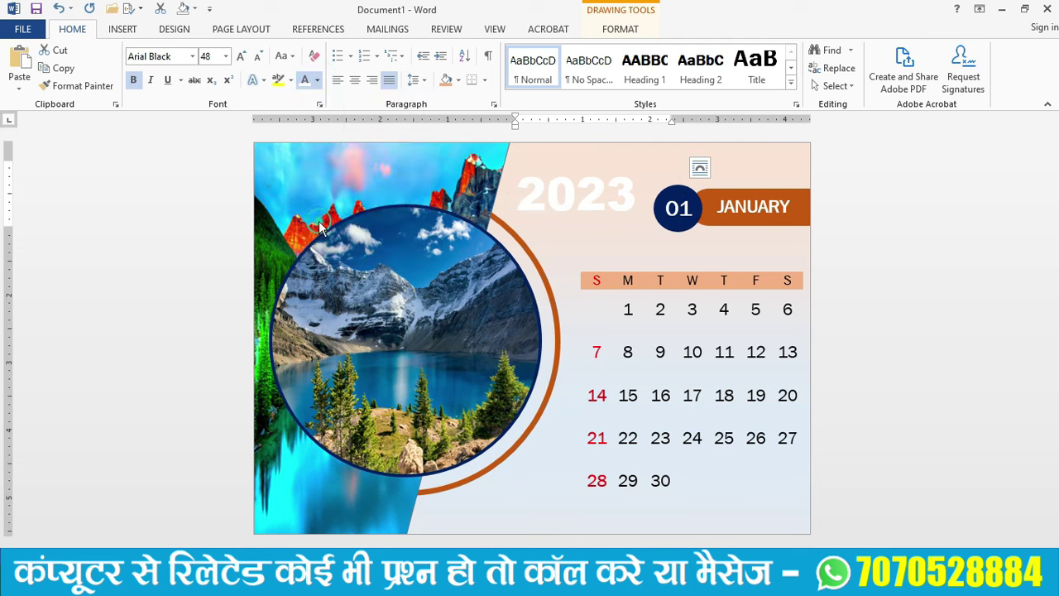
left_click(574, 200)
left_click_drag(574, 200, 547, 200)
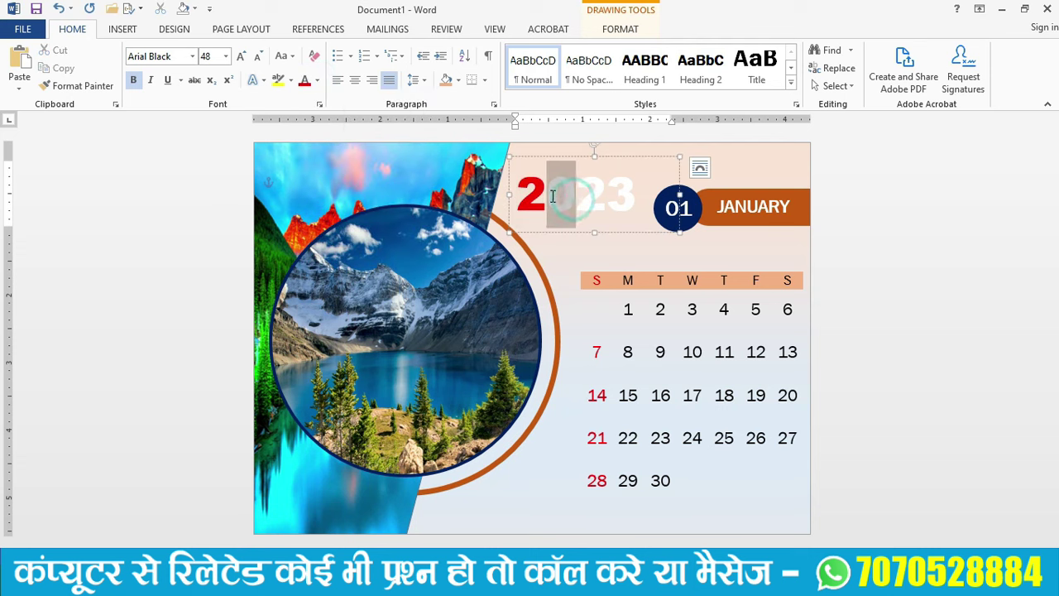
left_click(317, 79)
left_click(373, 222)
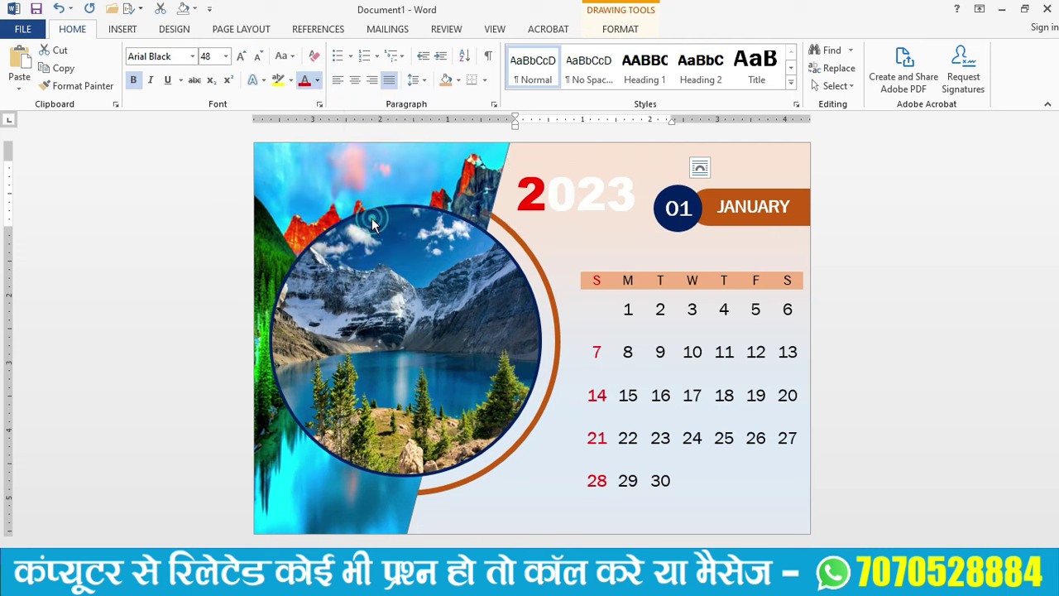
- Colour the second 2 dark blue and the 3 light blue
left_click_drag(607, 201, 585, 199)
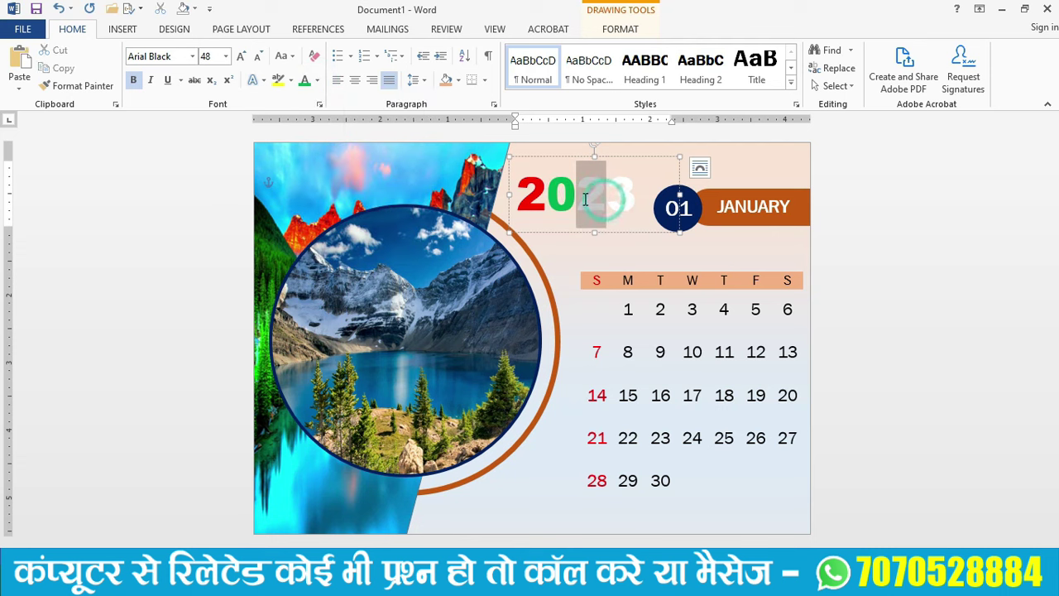
left_click(317, 79)
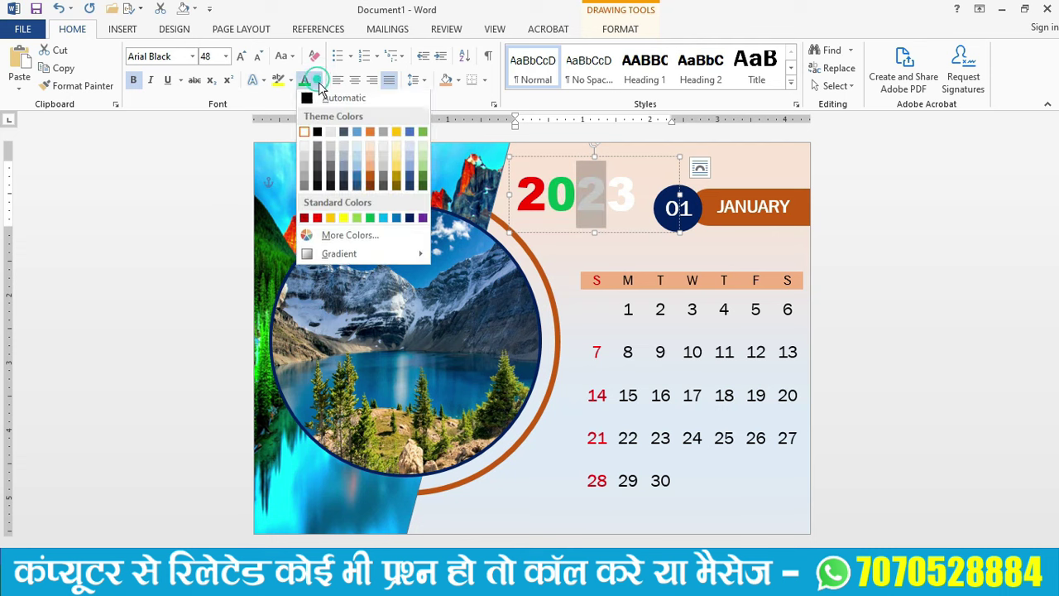
left_click(357, 190)
left_click_drag(634, 199, 615, 195)
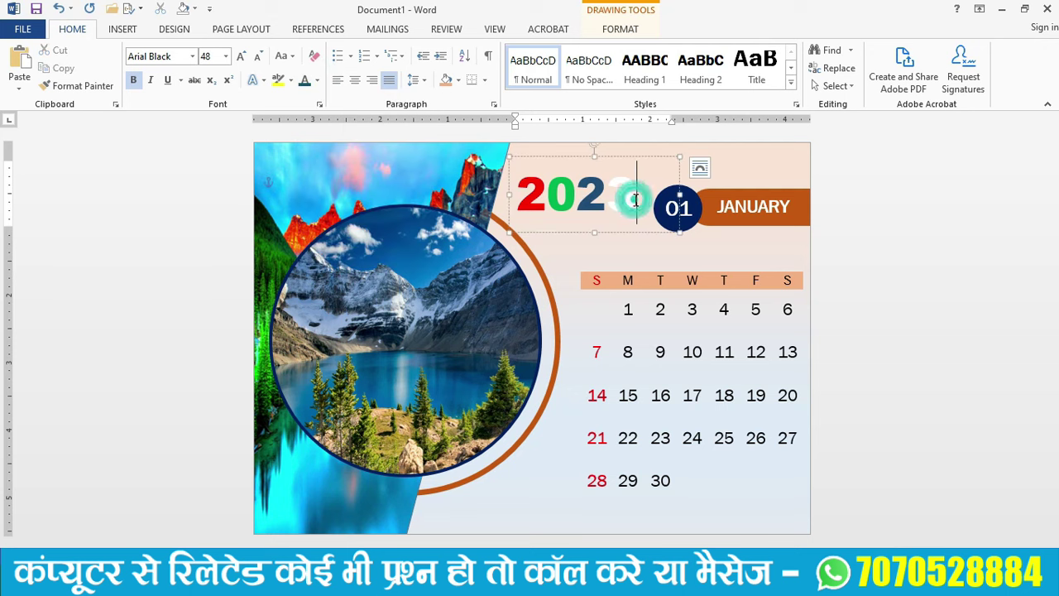
left_click(317, 80)
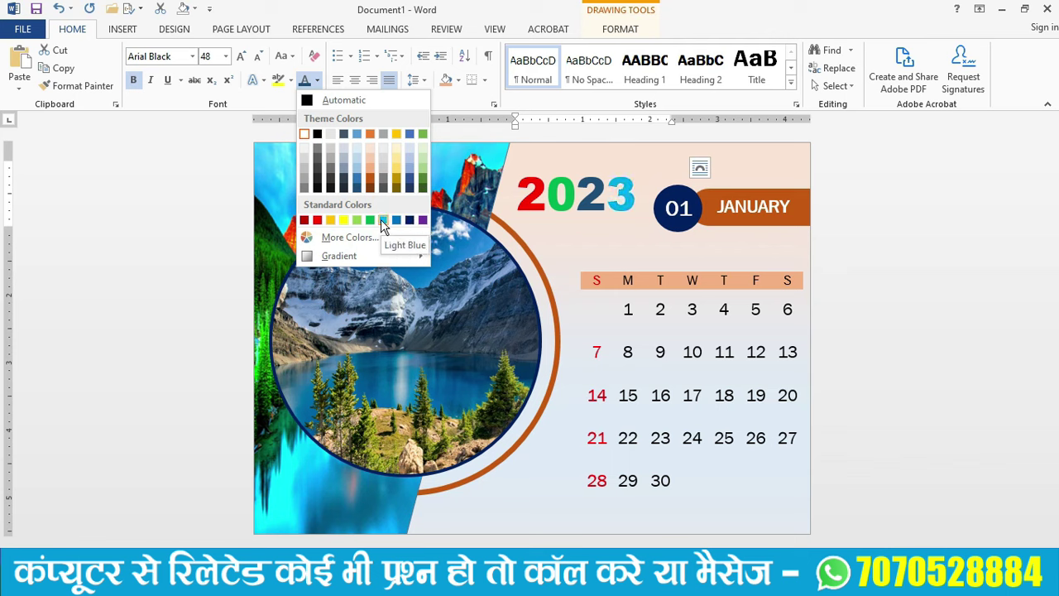
left_click(384, 220)
left_click(736, 184)
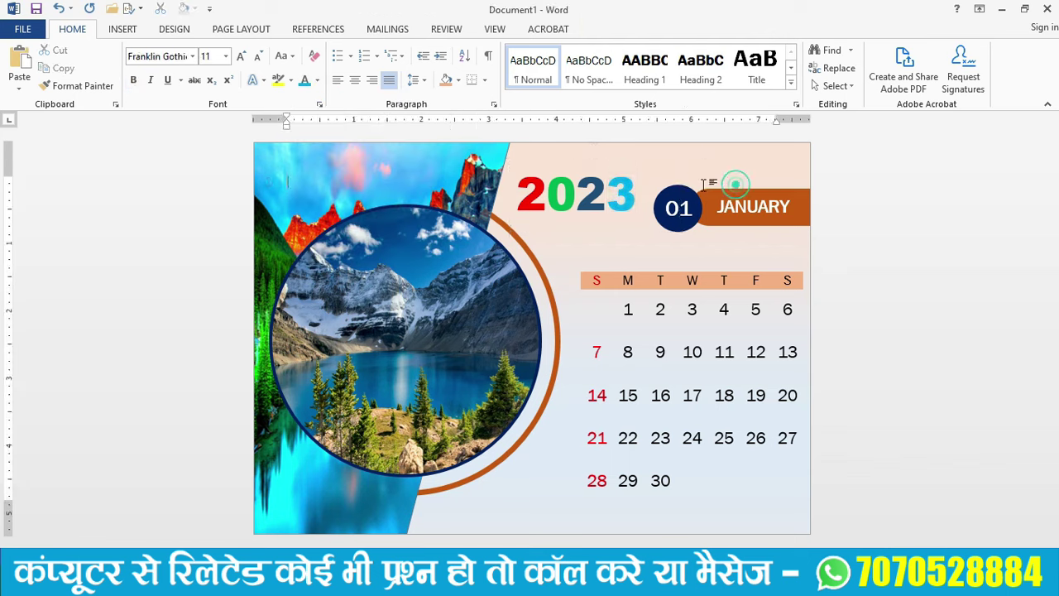
left_click_drag(635, 194, 563, 196)
- Give 2023 a white text outline
key("ctrl+a")
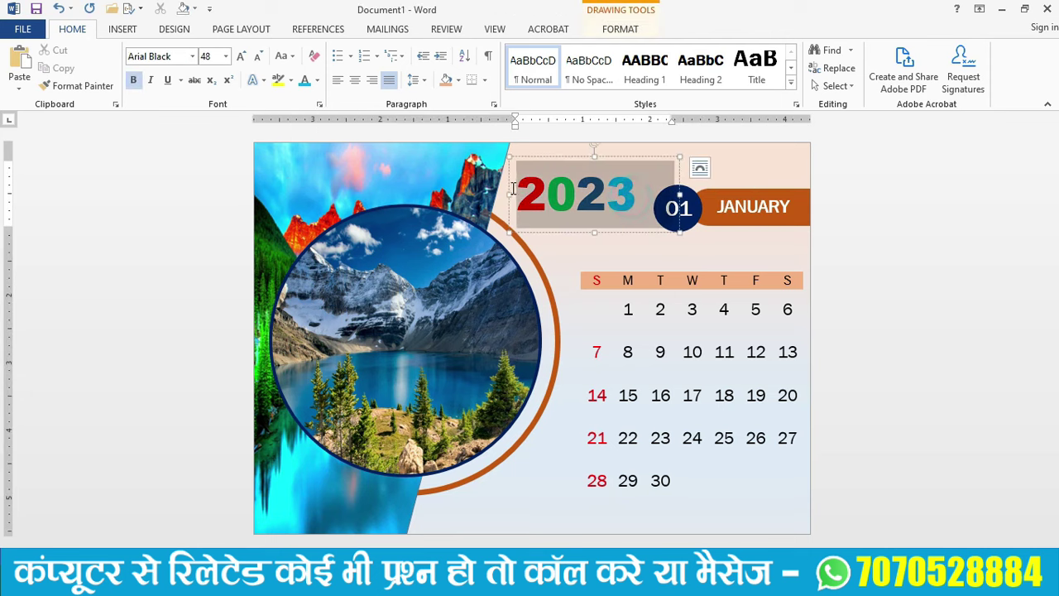
left_click(604, 36)
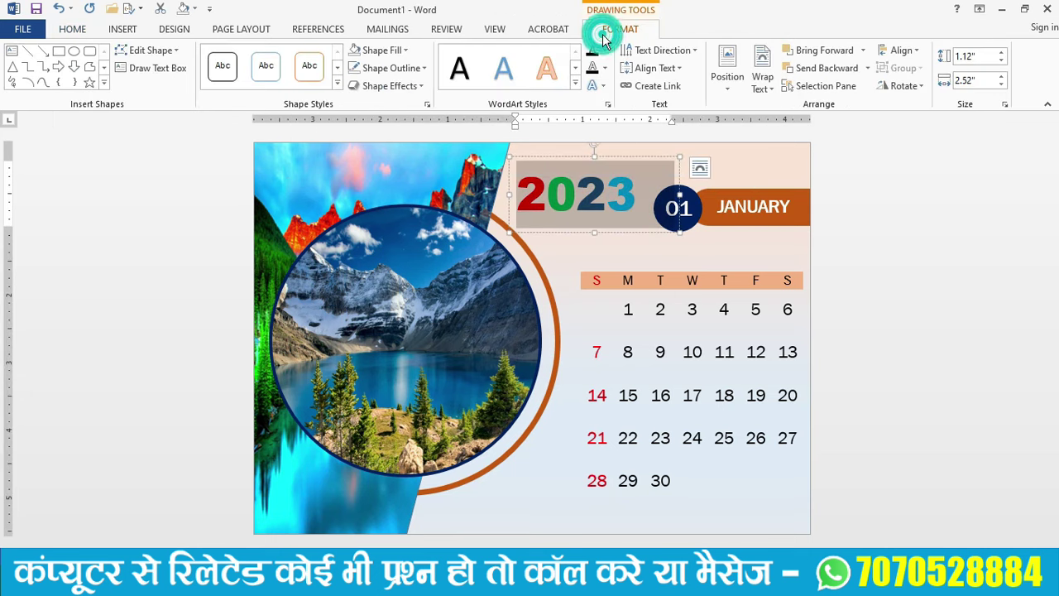
left_click(577, 81)
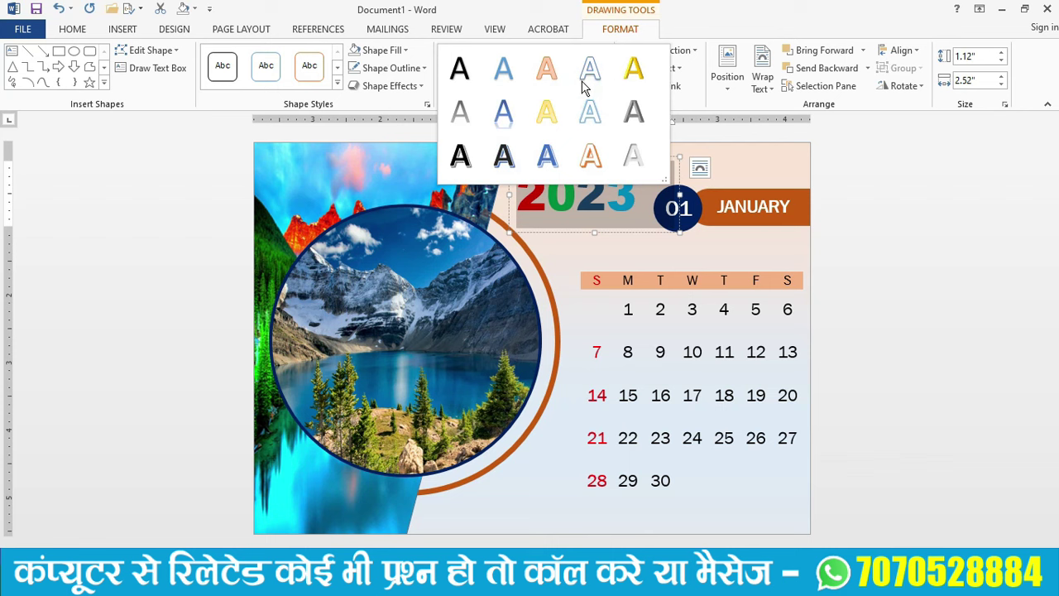
left_click(887, 139)
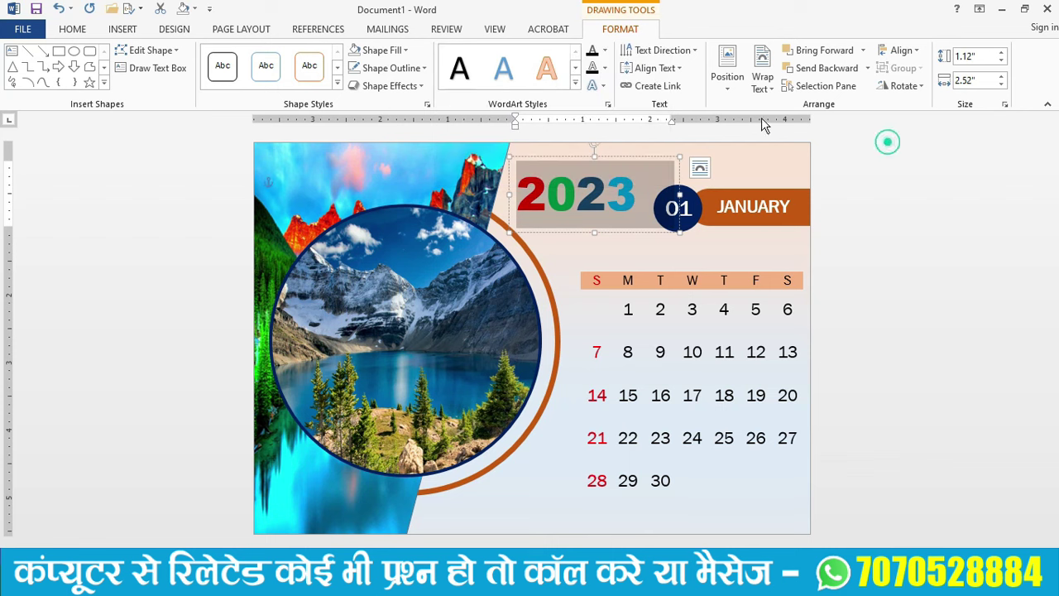
left_click(605, 70)
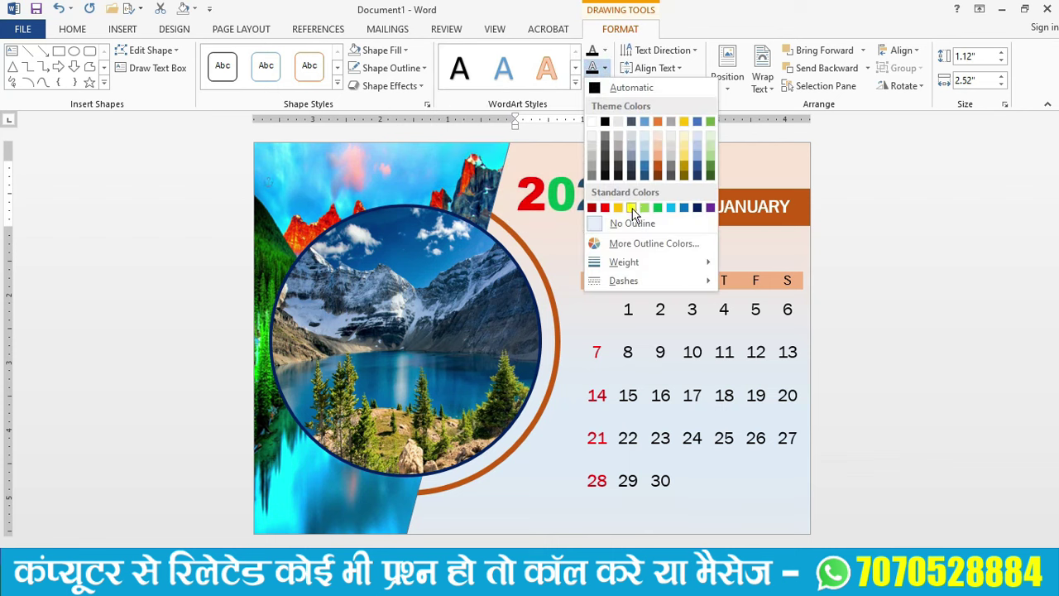
left_click(592, 122)
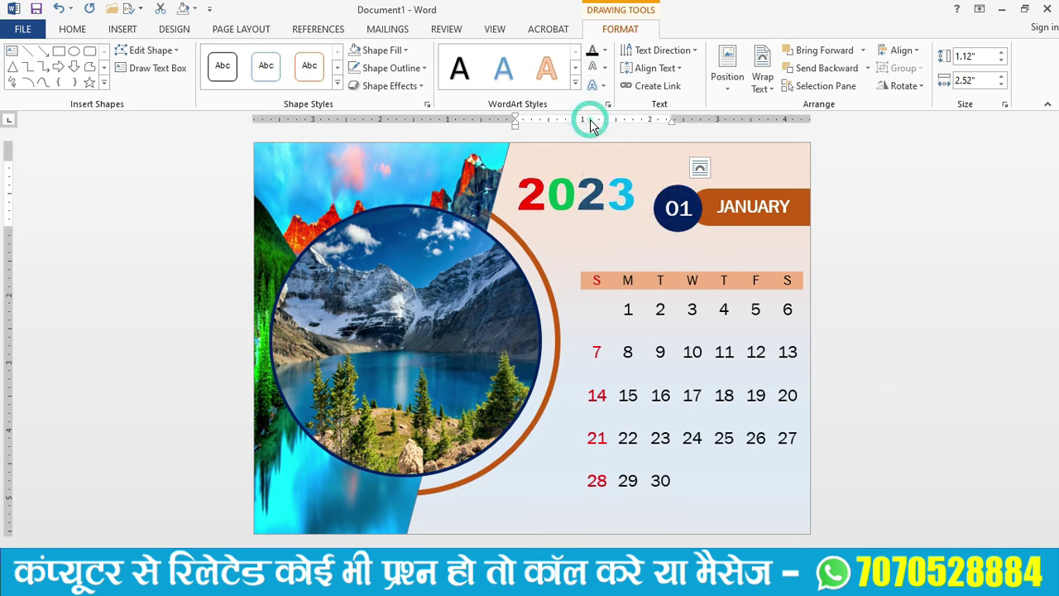
- Set the 2023 outline weight to 2¼ pt, then adjust the outline thickness again
left_click(604, 68)
mouse_move(631, 263)
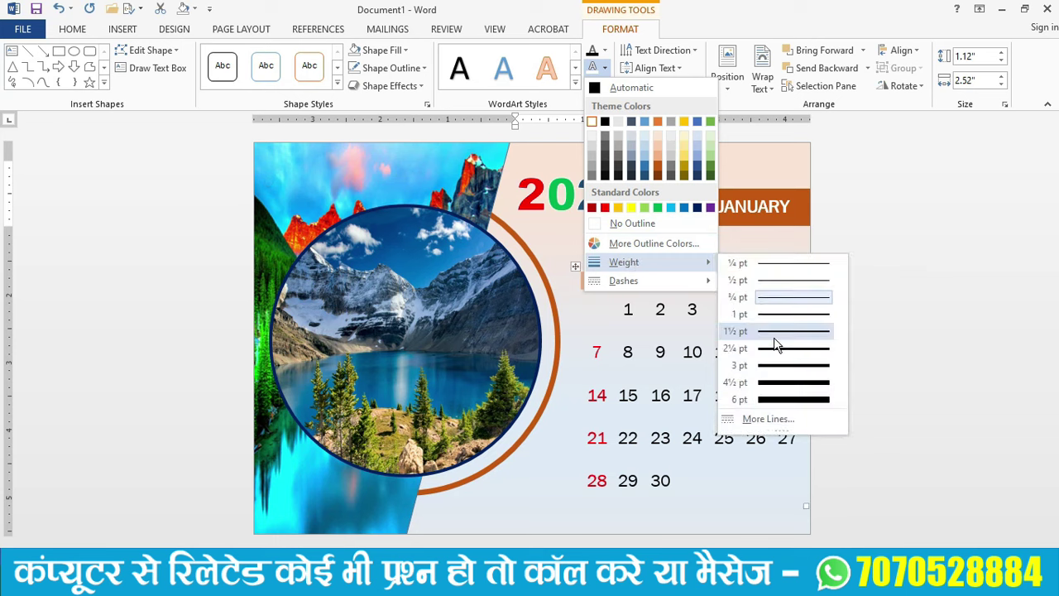
left_click(778, 347)
left_click(629, 236)
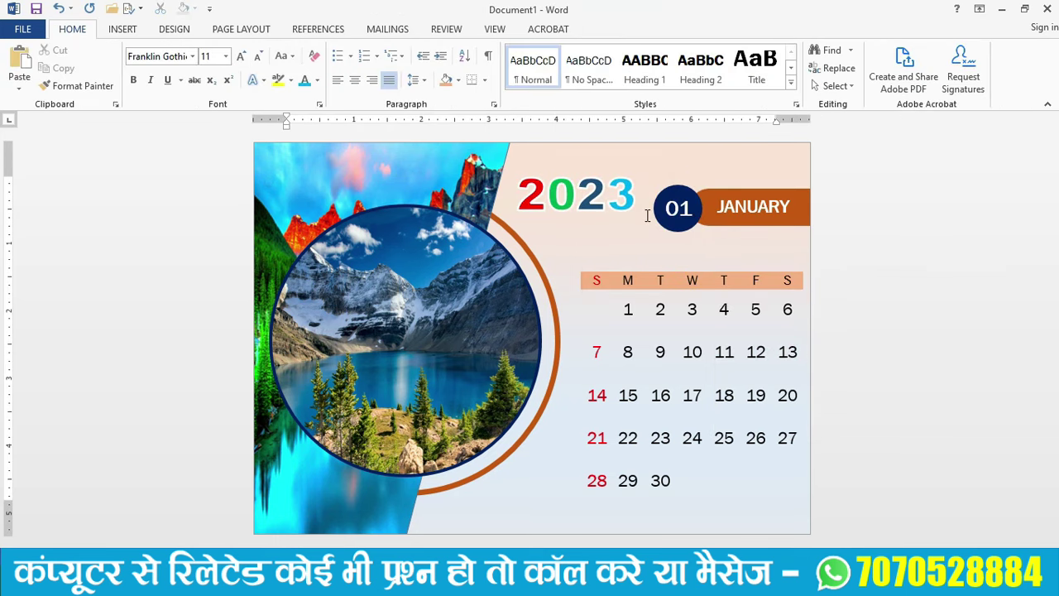
left_click_drag(636, 205, 517, 199)
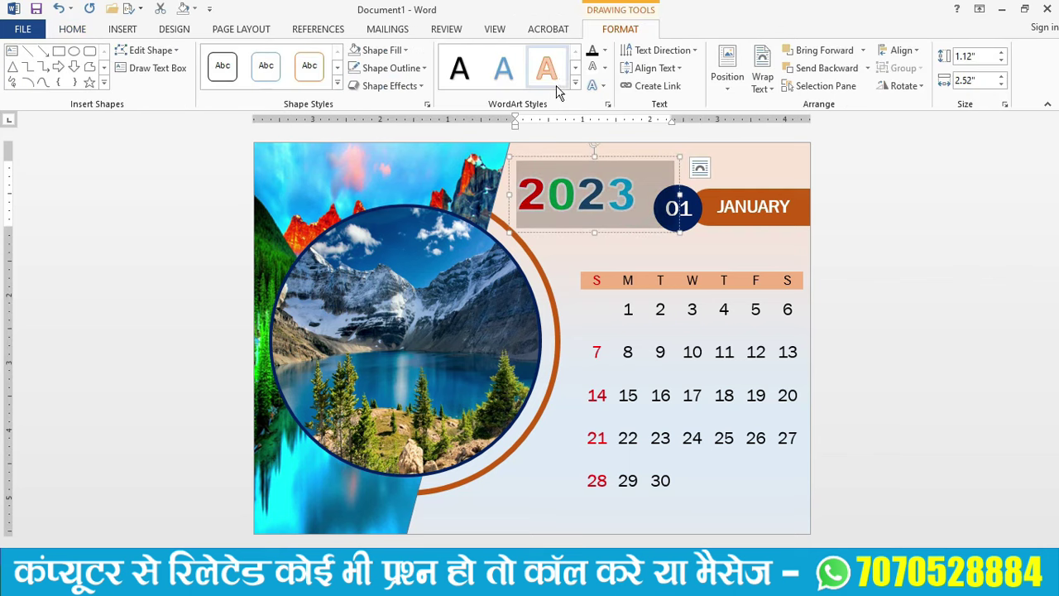
left_click(605, 70)
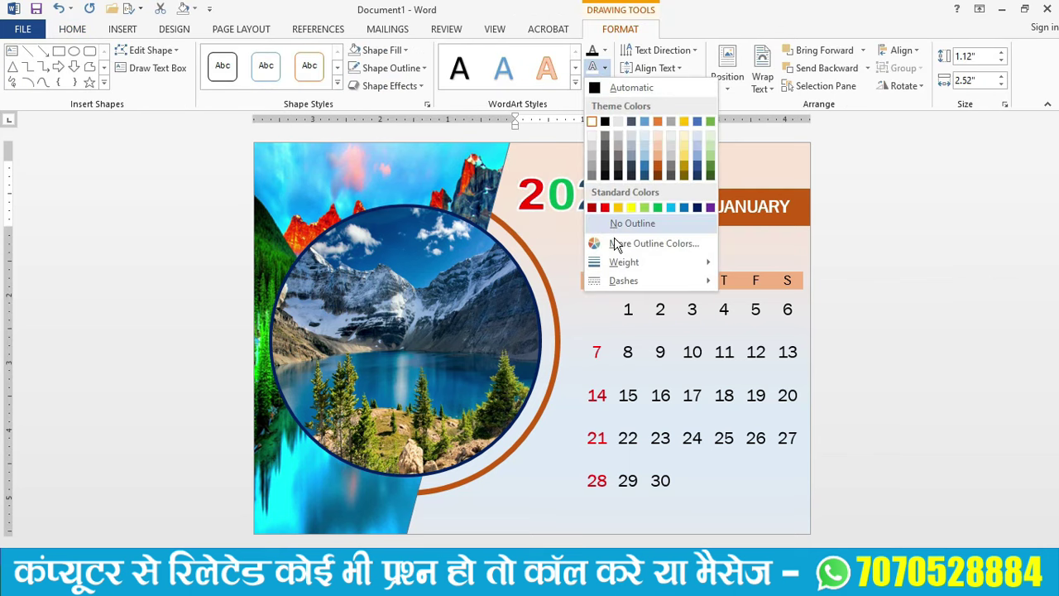
mouse_move(623, 265)
left_click(776, 331)
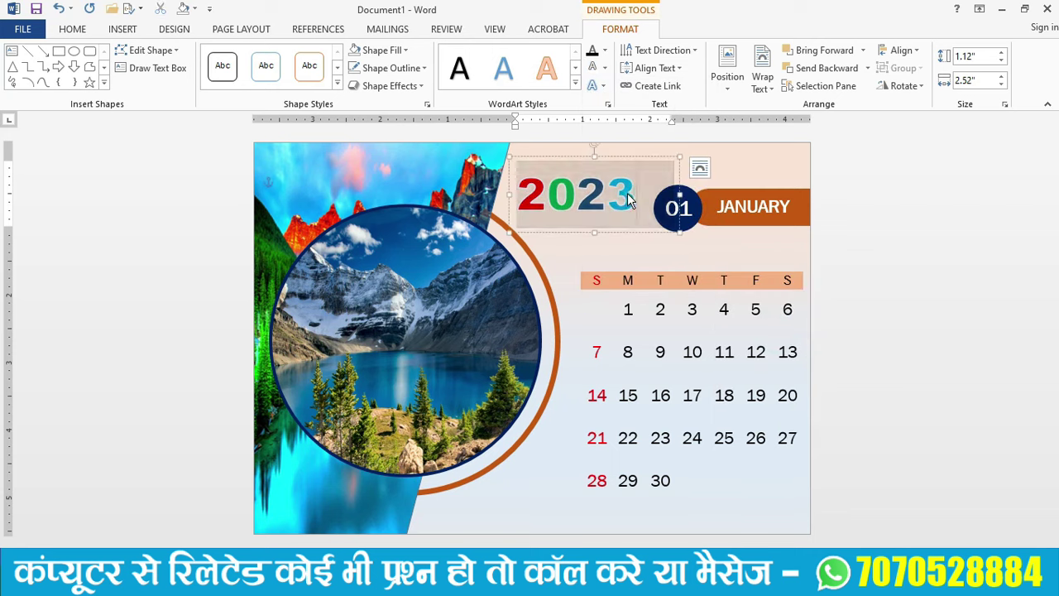
- Grow 2023 to 72 pt, enlarge its box, and move it toward the top right
left_click(73, 29)
left_click(240, 56)
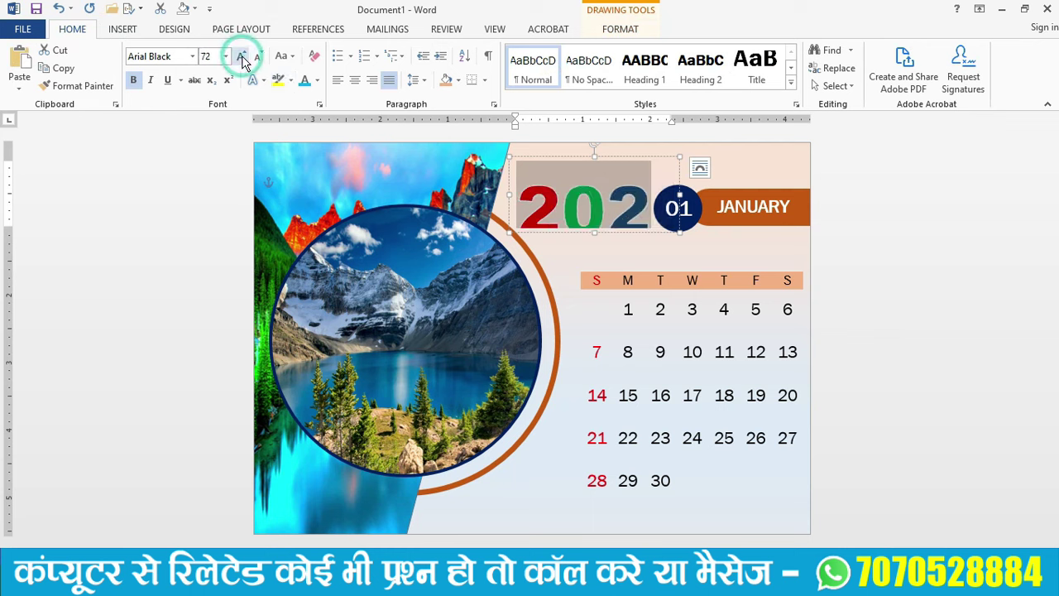
left_click_drag(679, 235, 732, 259)
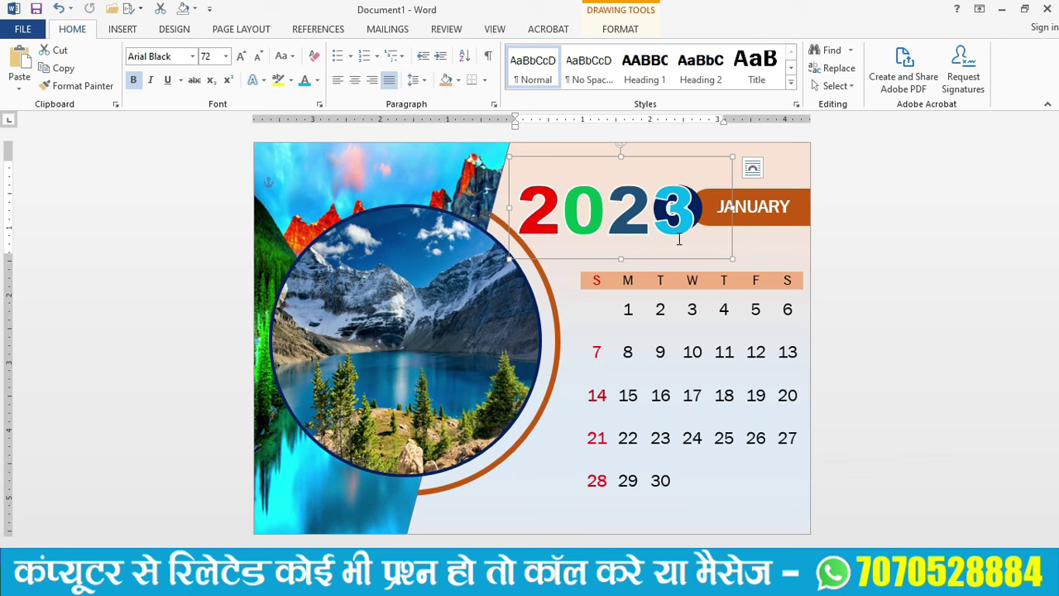
mouse_move(683, 261)
left_mouse_down()
mouse_move(628, 249)
mouse_move(752, 230)
mouse_move(738, 230)
left_mouse_up()
left_click(803, 224)
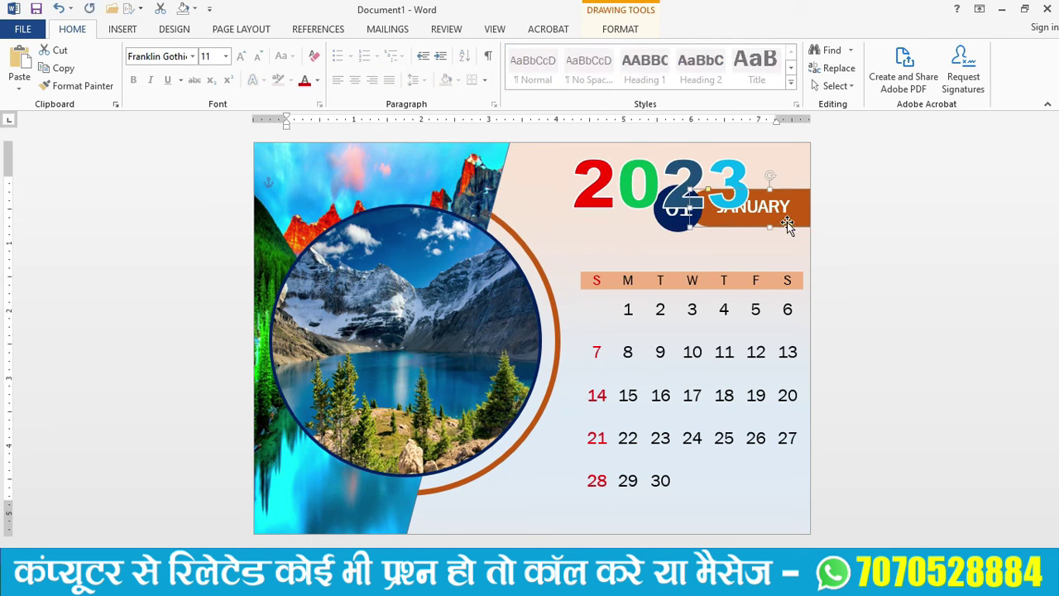
- Move the date table and orange banner slightly lower on the page
key("Down")
key("Down")
key("Down")
key("Down")
key("Down")
key("Down")
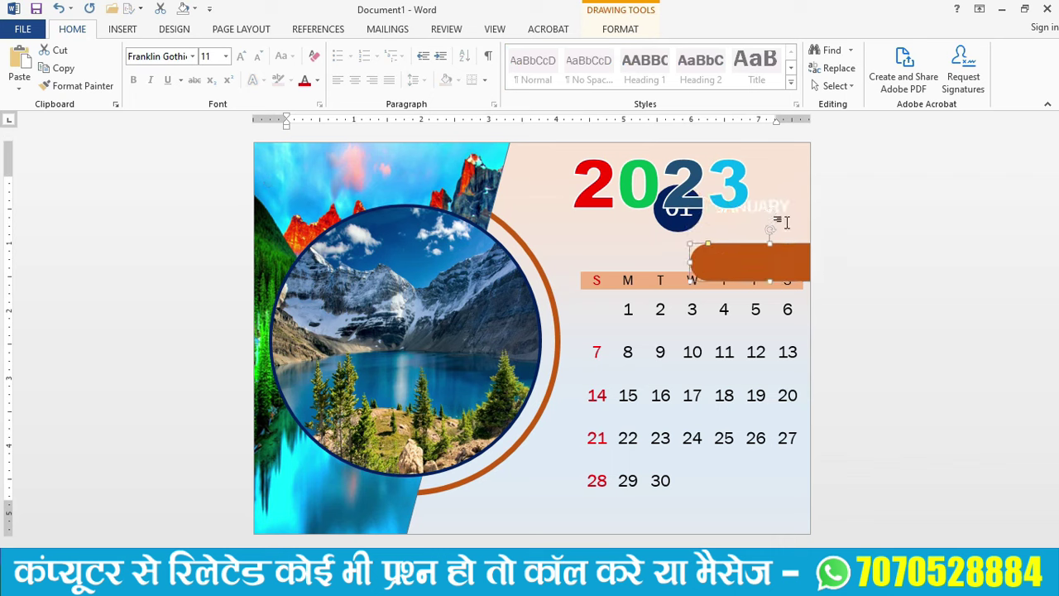
key("Up")
key("Up")
key("Up")
key("Up")
key("Up")
key("Up")
left_click(760, 302)
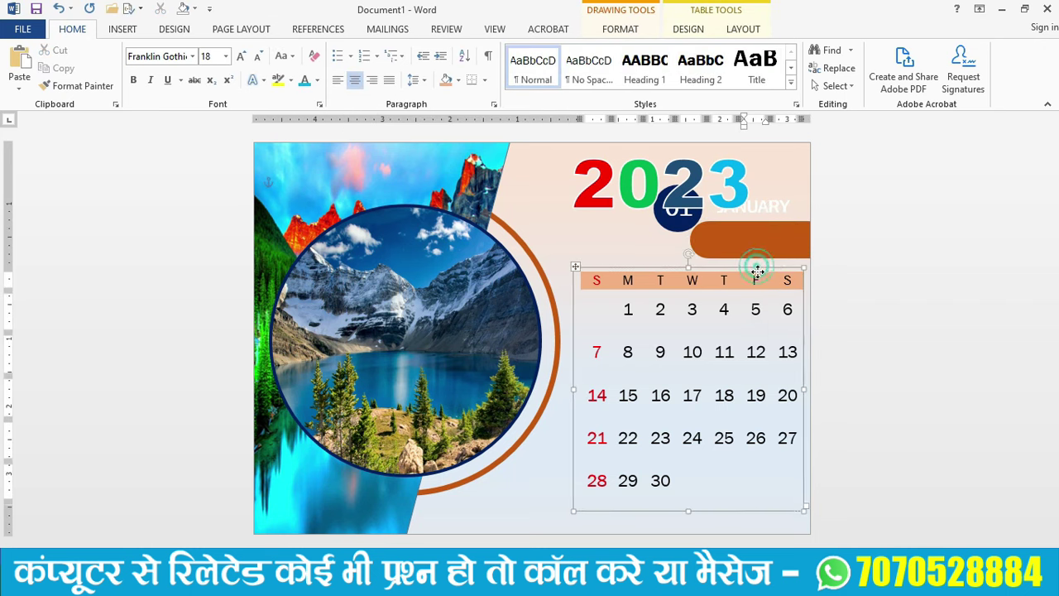
left_click_drag(758, 270, 754, 290)
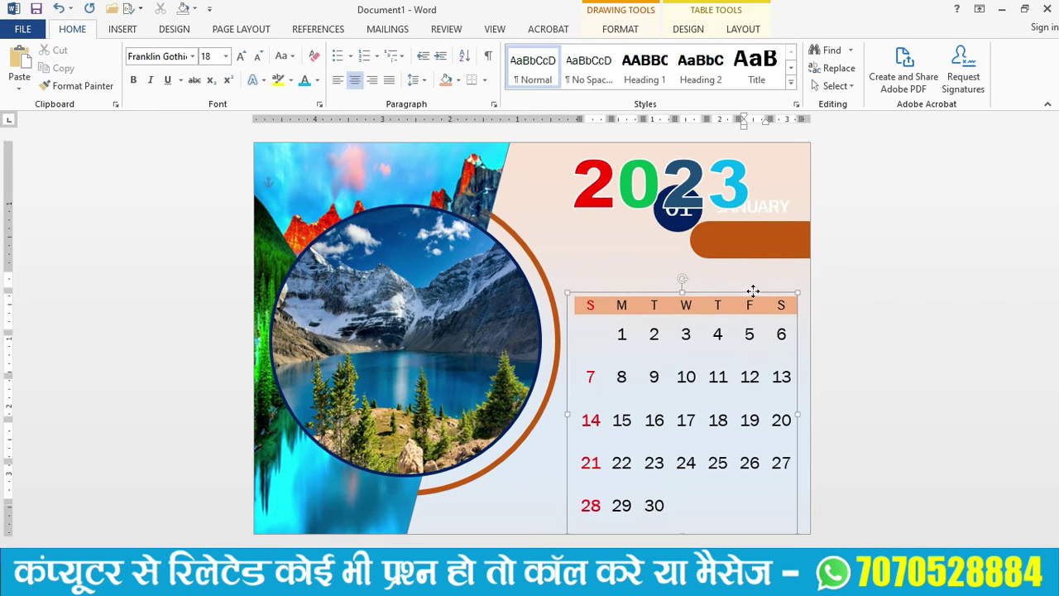
left_click(766, 232)
left_click_drag(772, 242, 761, 254)
- Shift 2023 left next to the 01 circle and drop the JANUARY text onto the orange bar
left_click(773, 216)
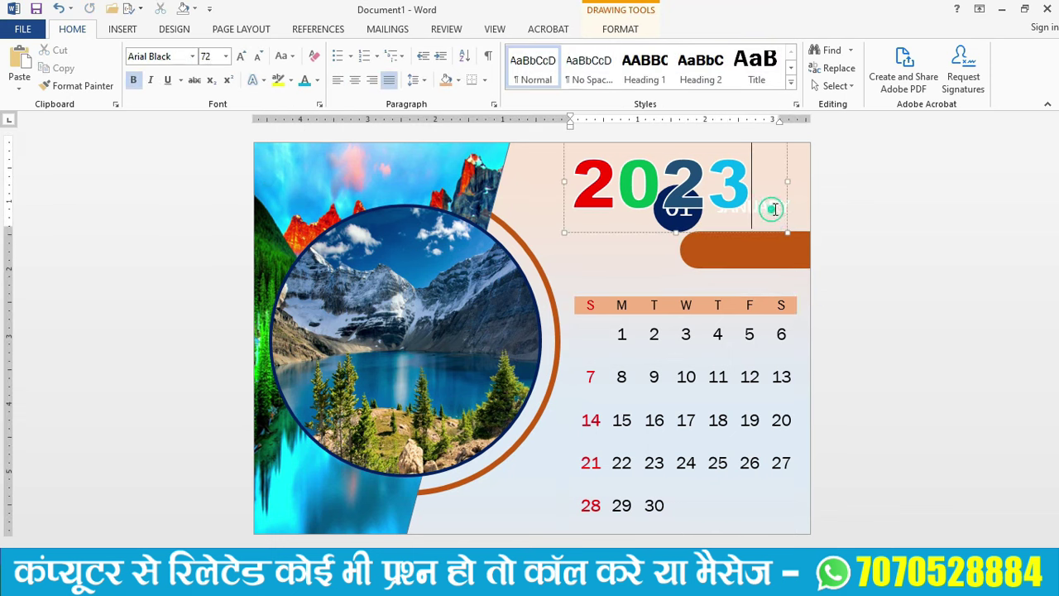
left_click(780, 201)
left_click(788, 205)
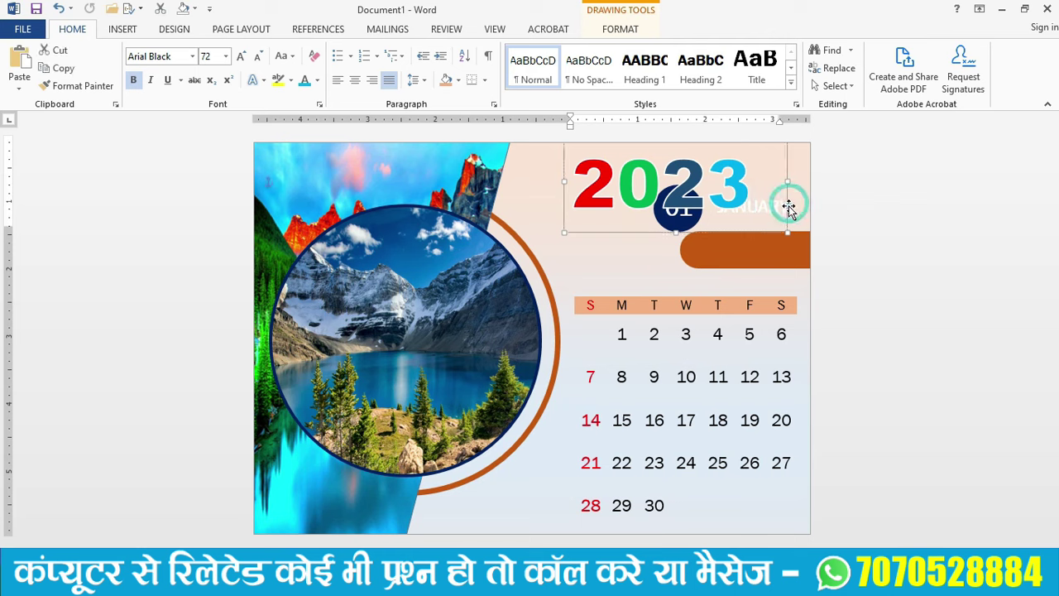
left_click(741, 195)
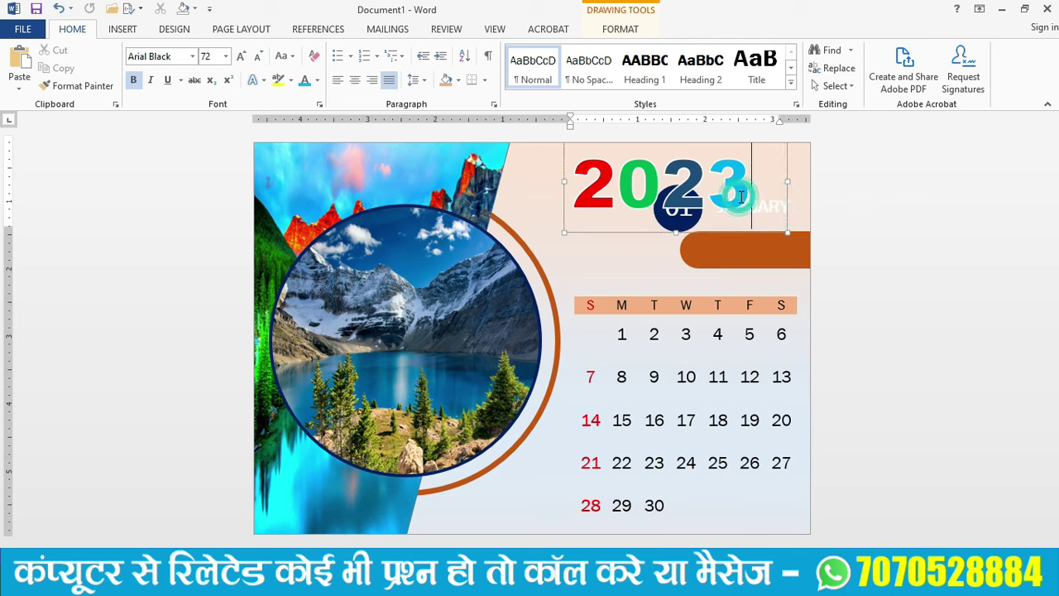
left_click_drag(728, 232, 659, 245)
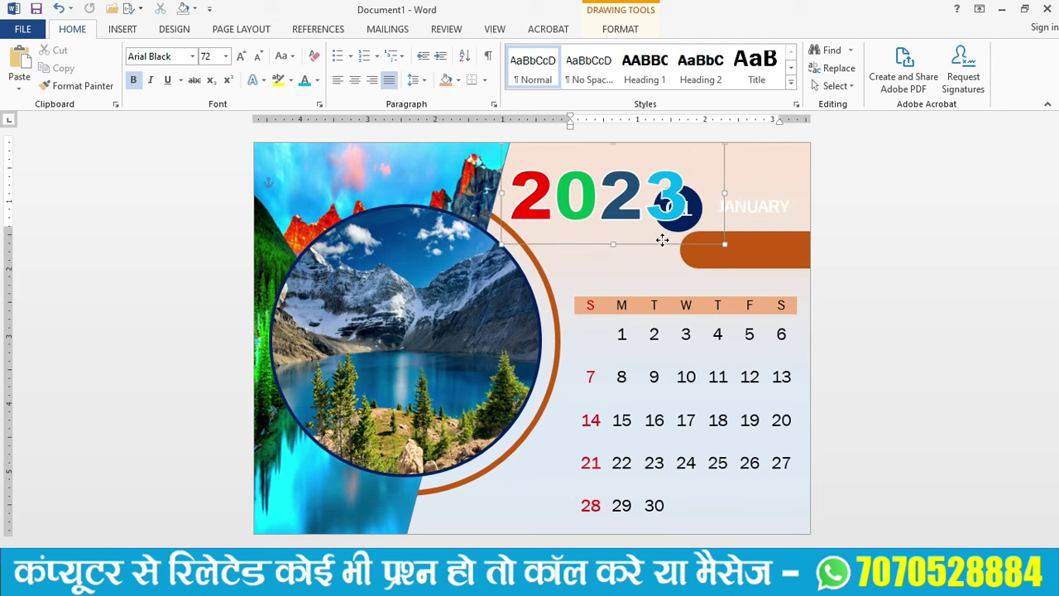
left_click(759, 206)
left_click_drag(775, 194, 775, 236)
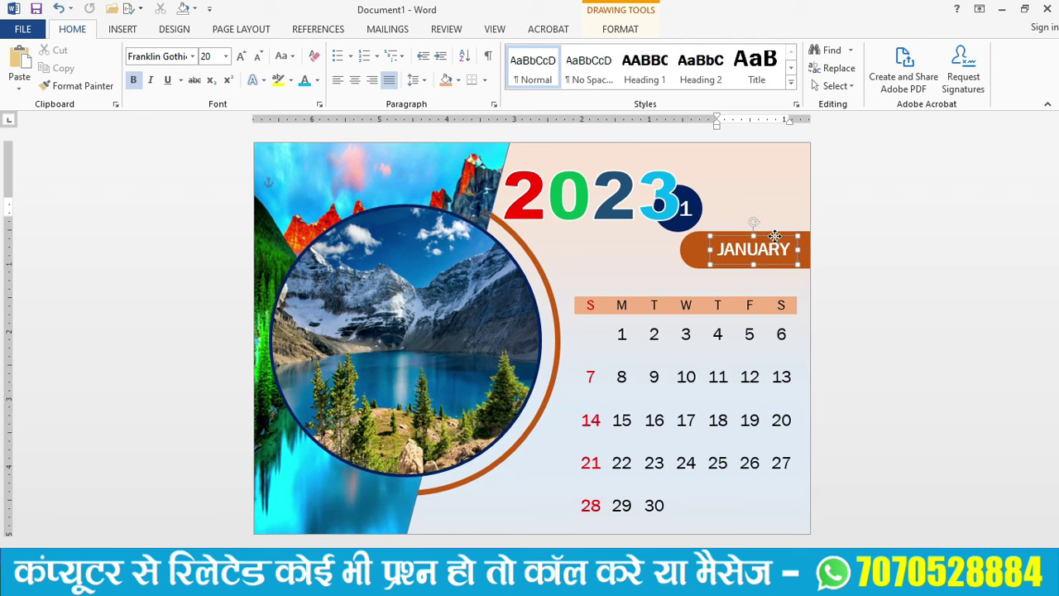
left_click(699, 194)
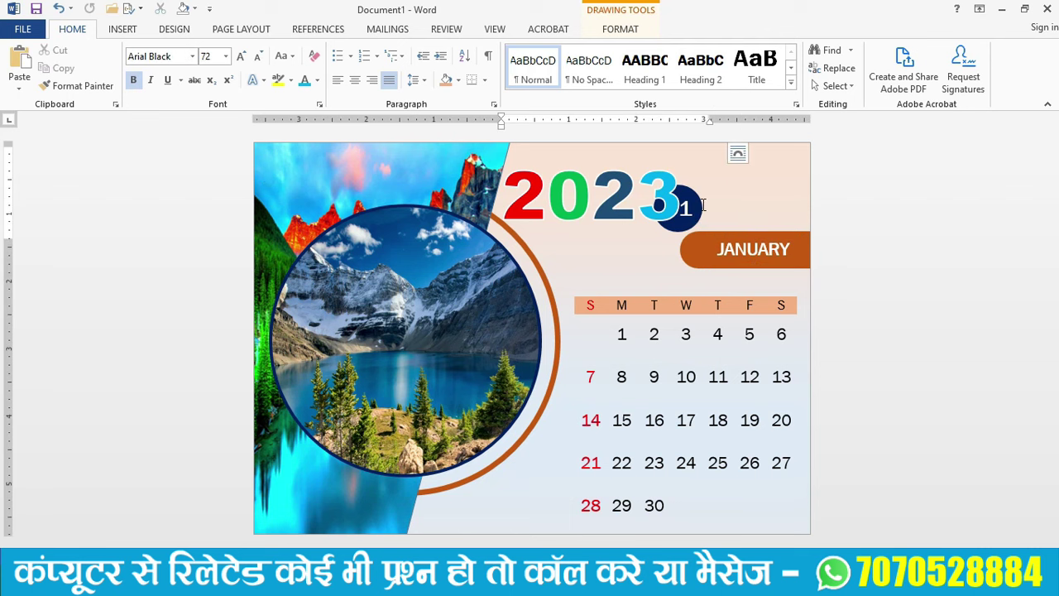
left_click(538, 235)
left_click(618, 308)
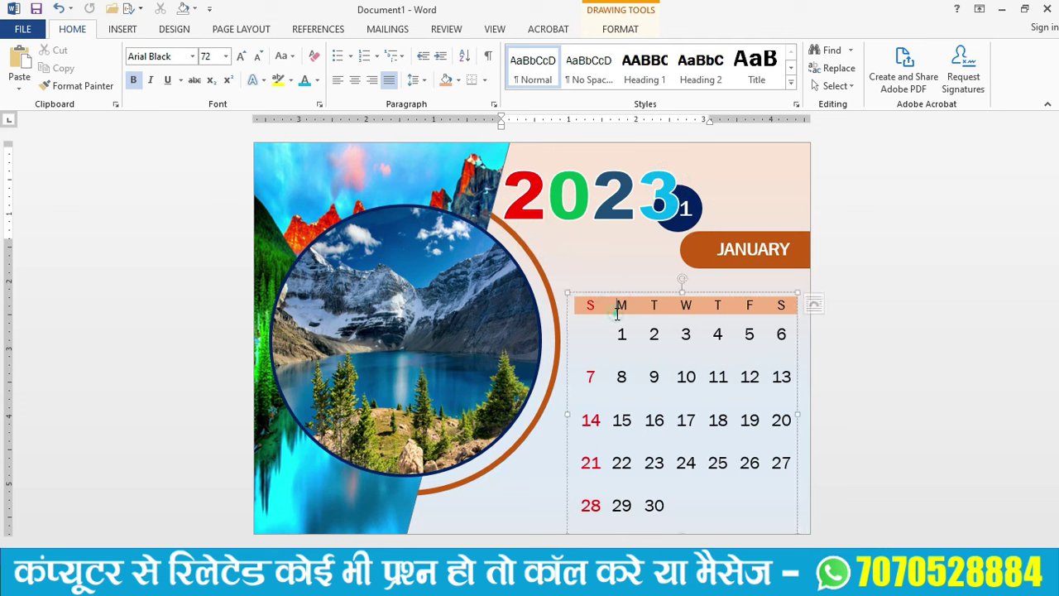
- Move 2023 aside and lower the navy 01 circle onto the left end of the JANUARY banner
left_click(619, 231)
left_click_drag(629, 243, 516, 230)
left_click(691, 211)
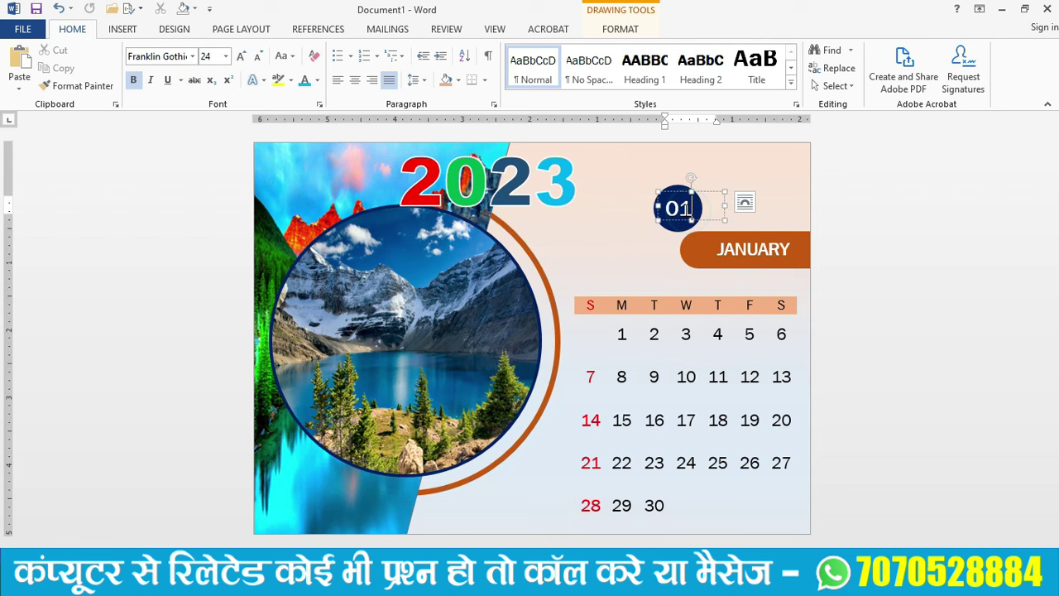
left_click(678, 227)
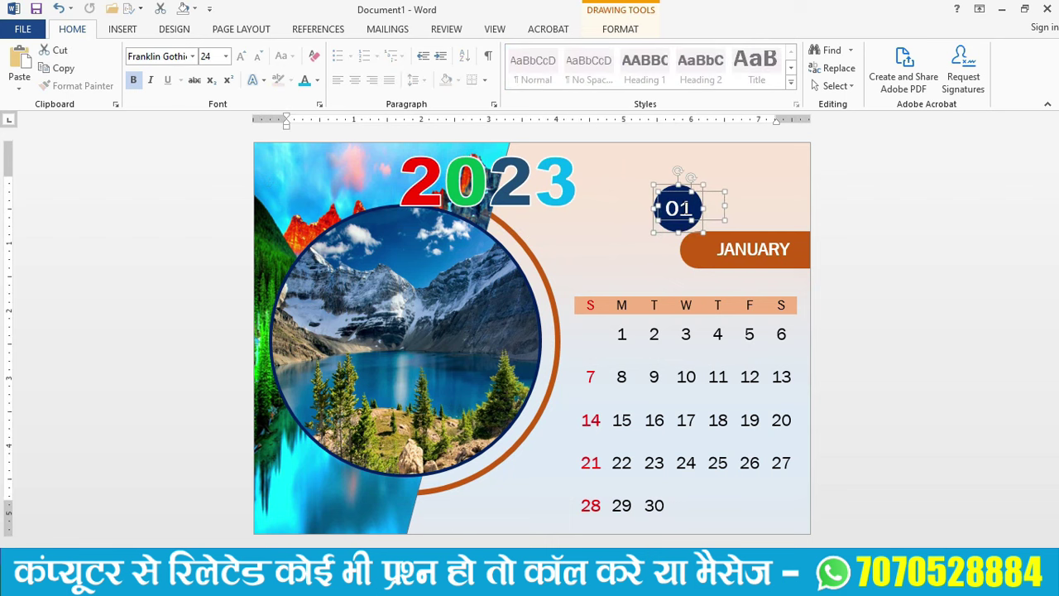
left_click(683, 208)
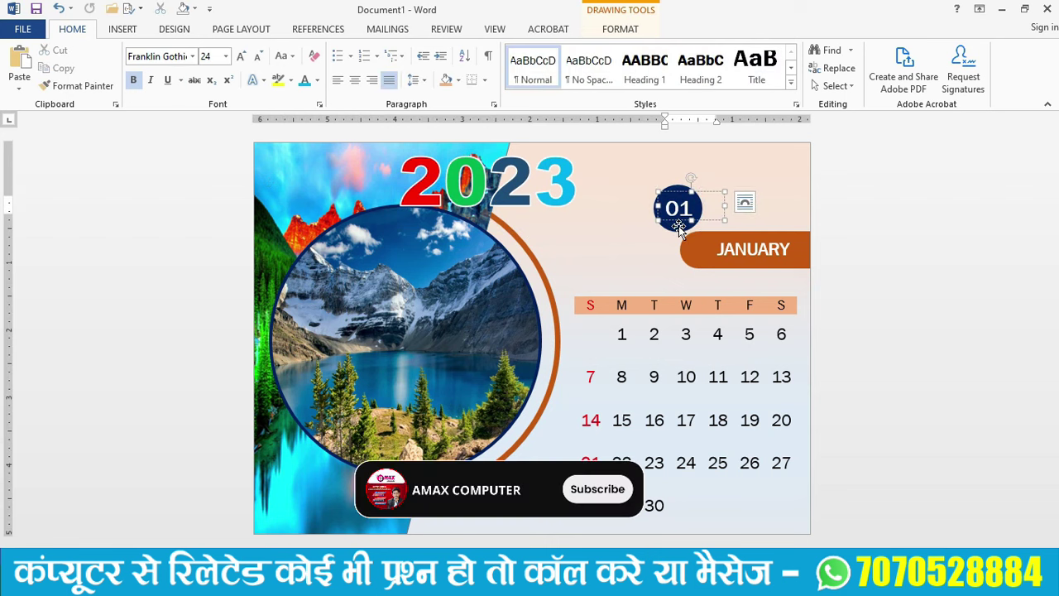
left_click(678, 227)
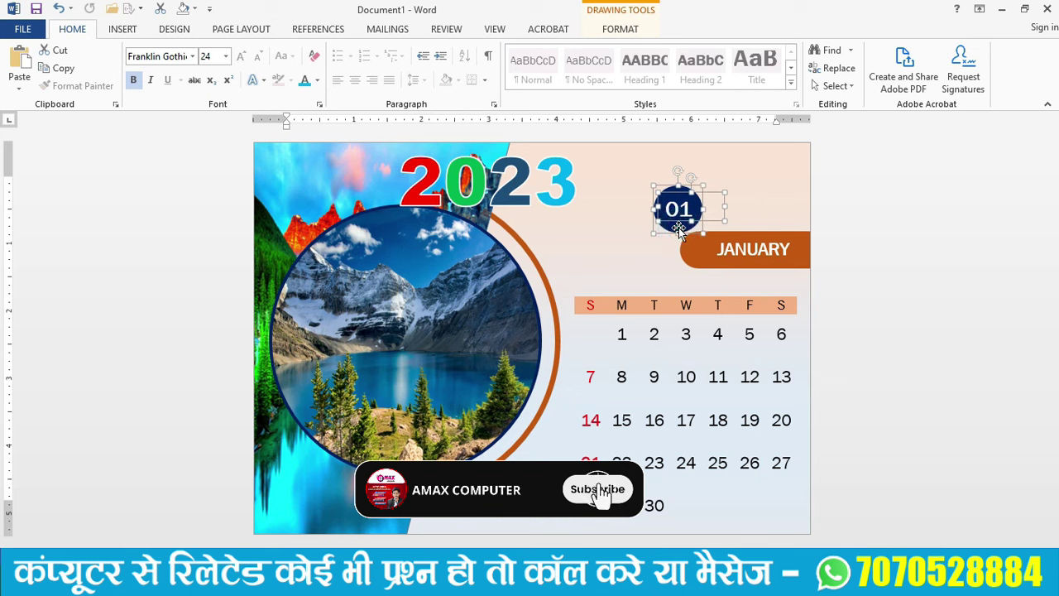
left_click_drag(679, 228, 679, 271)
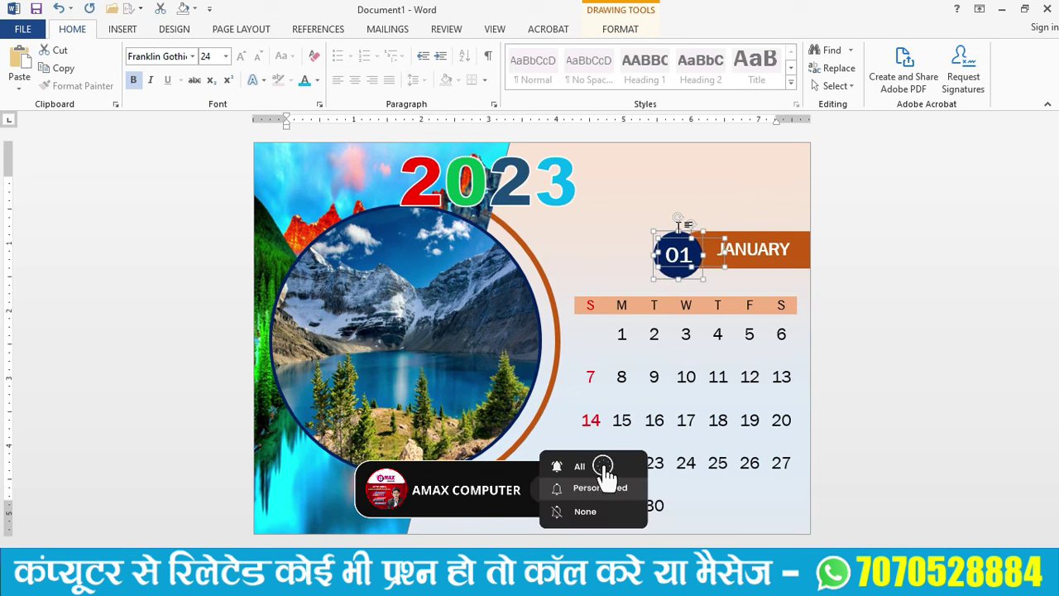
left_click_drag(679, 225, 680, 229)
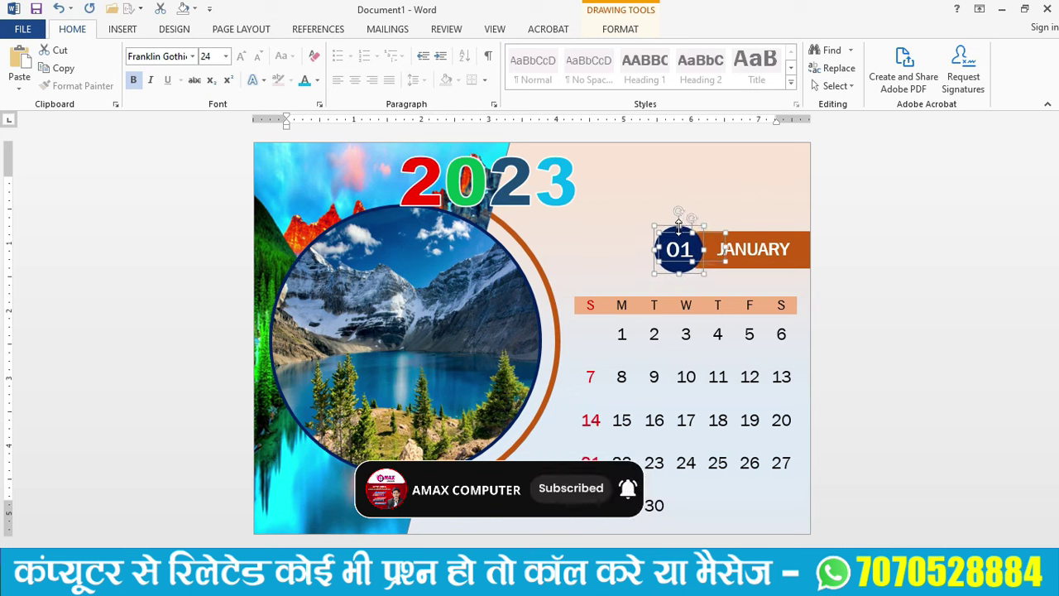
- Move 2023 right so it sits above the 01 JANUARY banner
left_click(686, 195)
left_click(563, 198)
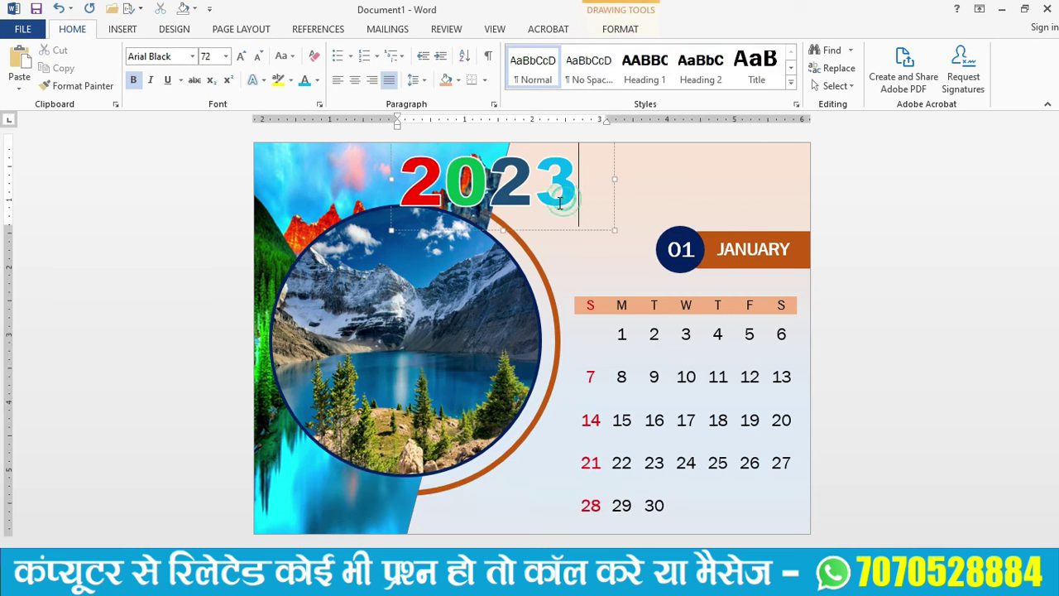
left_click_drag(538, 232, 695, 236)
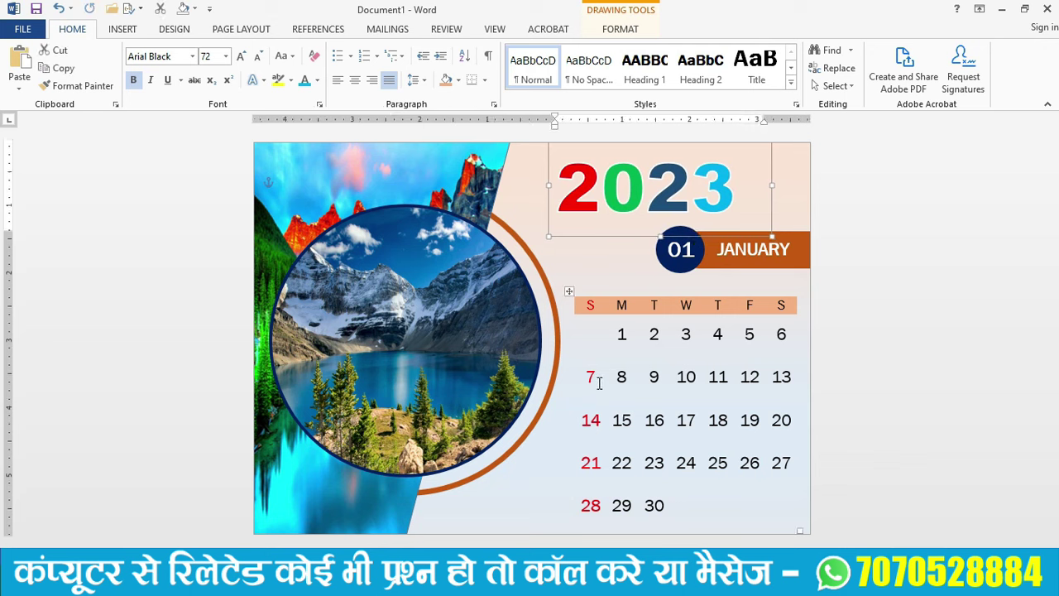
left_click(602, 259)
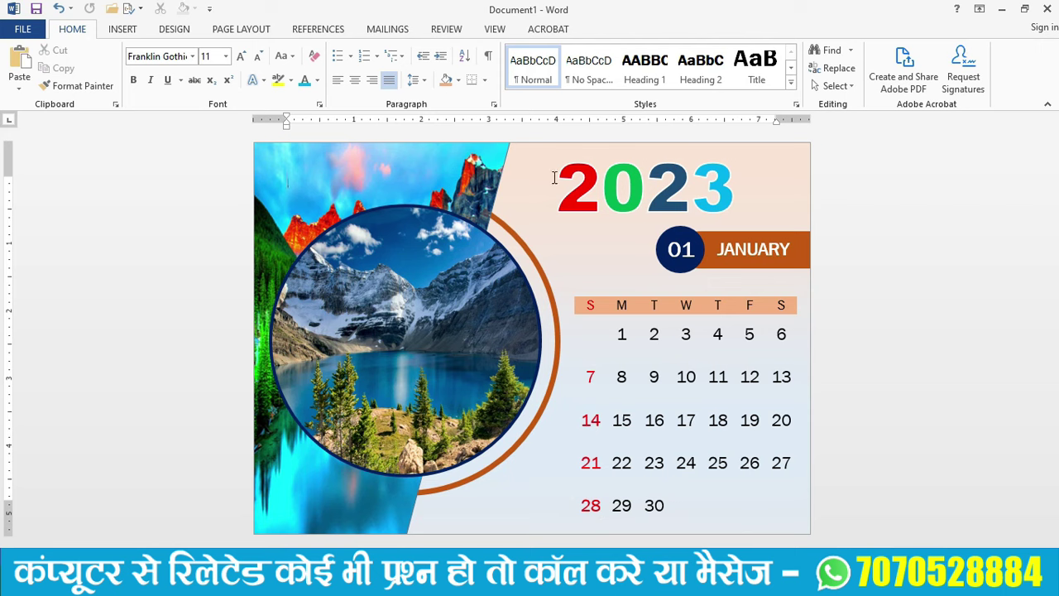
- Draw a rectangle bar along the bottom edge and slant its top-left corner with Edit Points
left_click(170, 32)
left_click(122, 30)
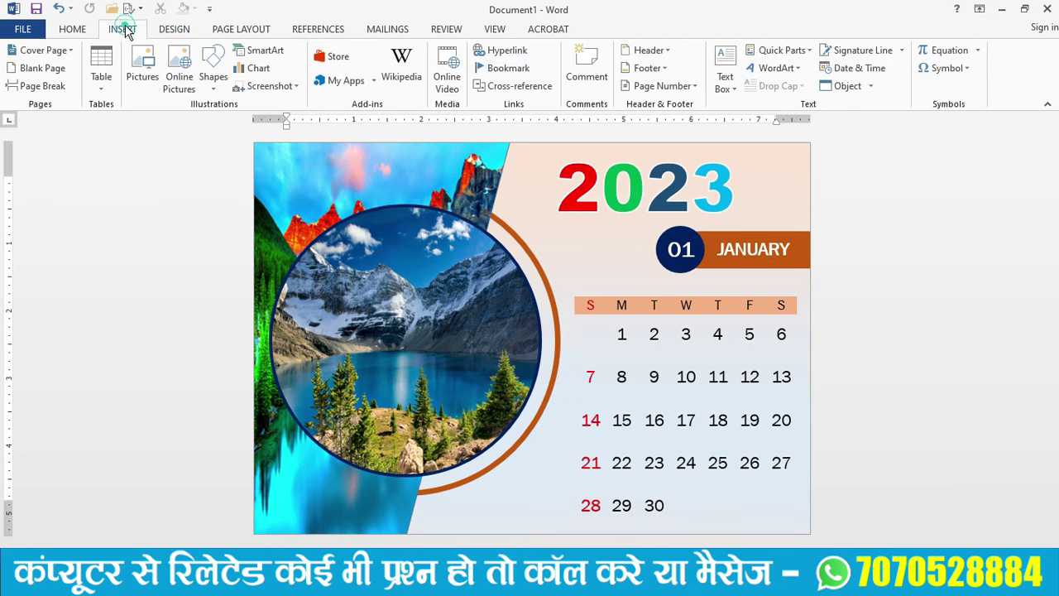
left_click(213, 76)
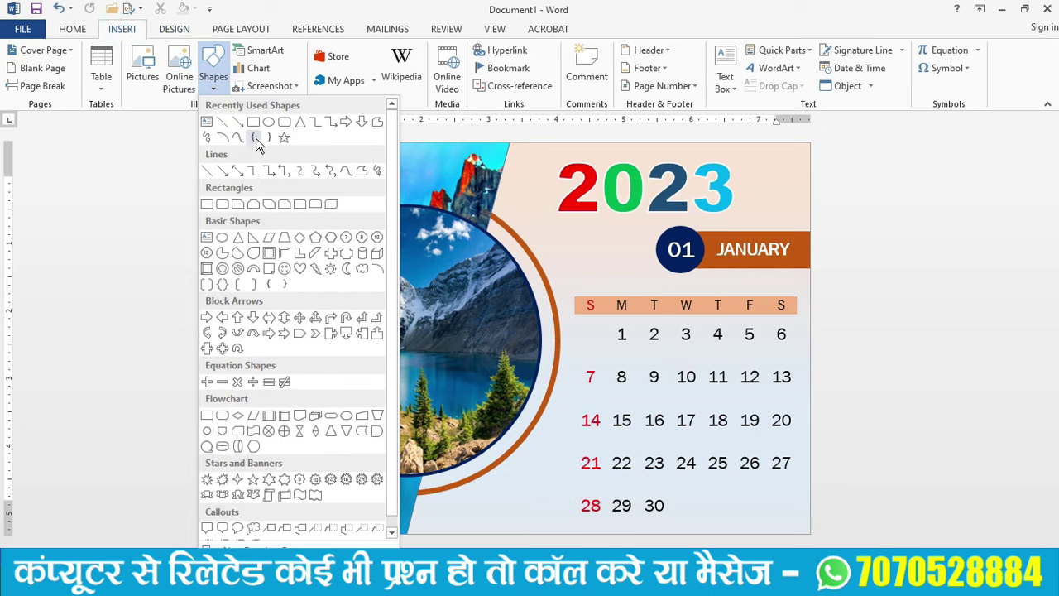
left_click(254, 132)
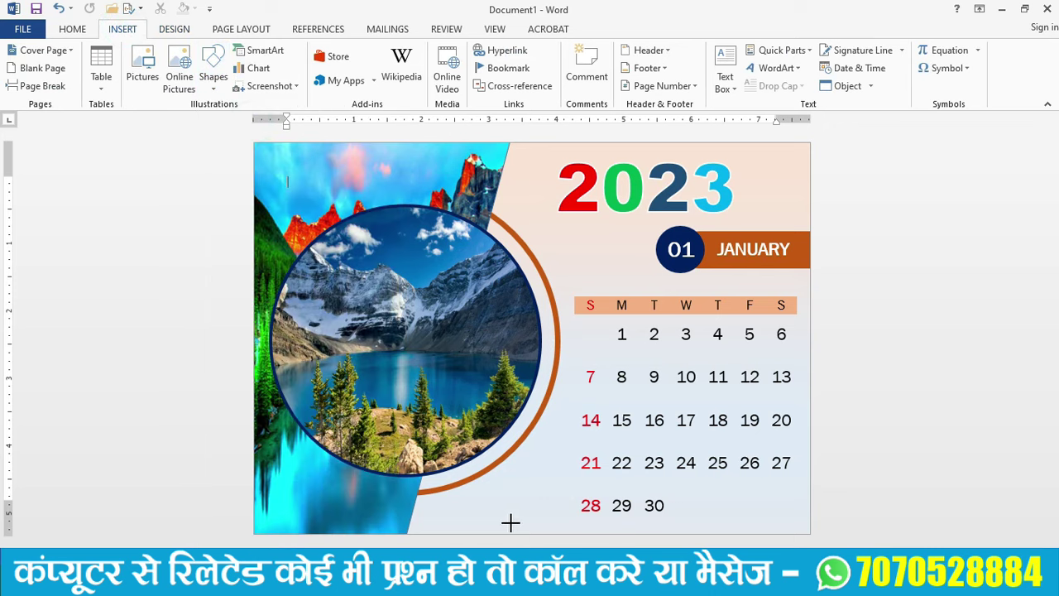
left_click_drag(508, 518, 823, 548)
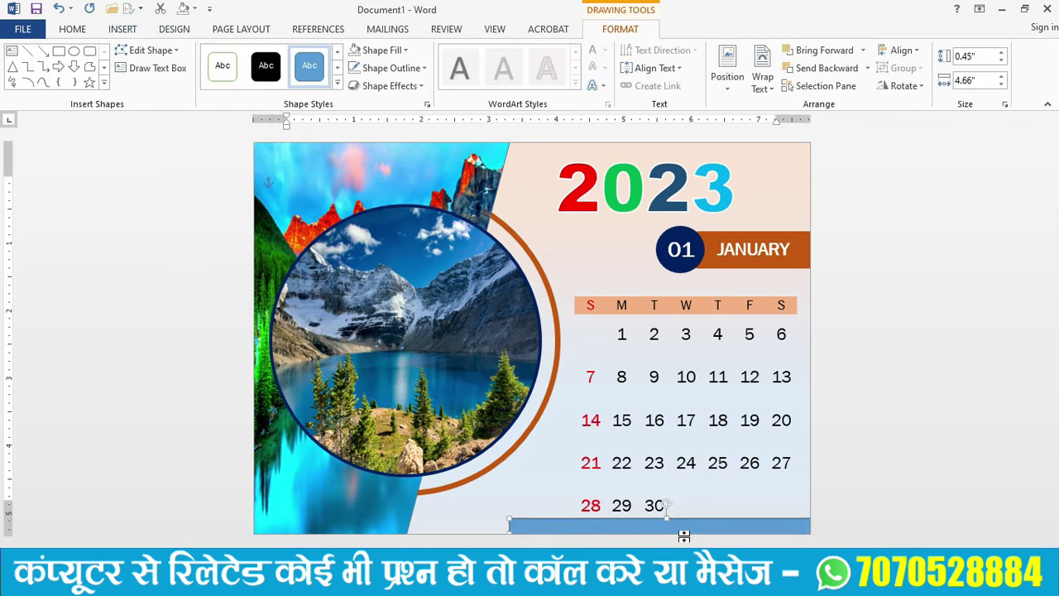
left_click(159, 50)
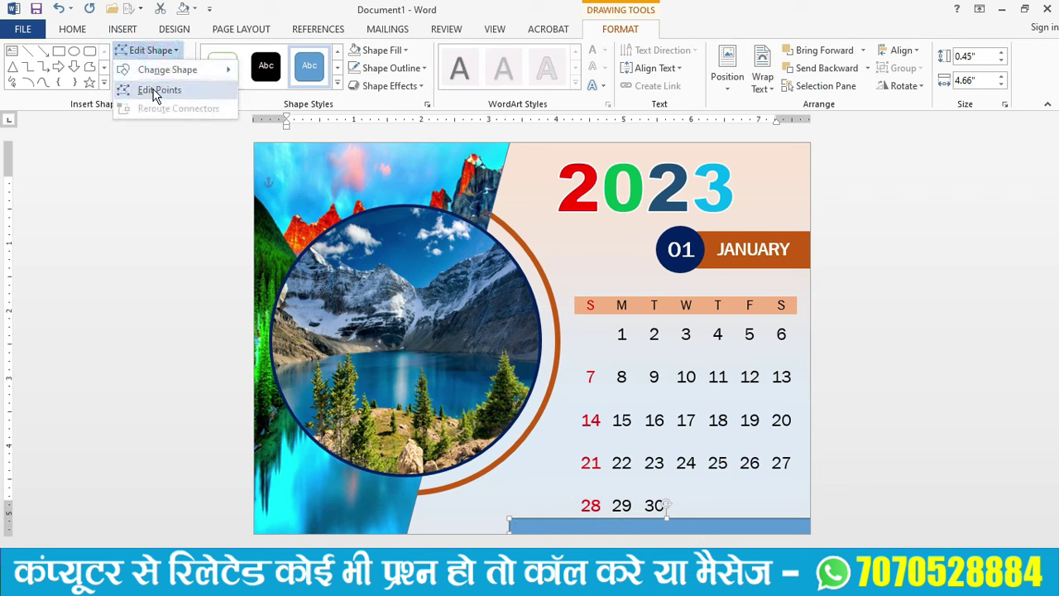
left_click(154, 91)
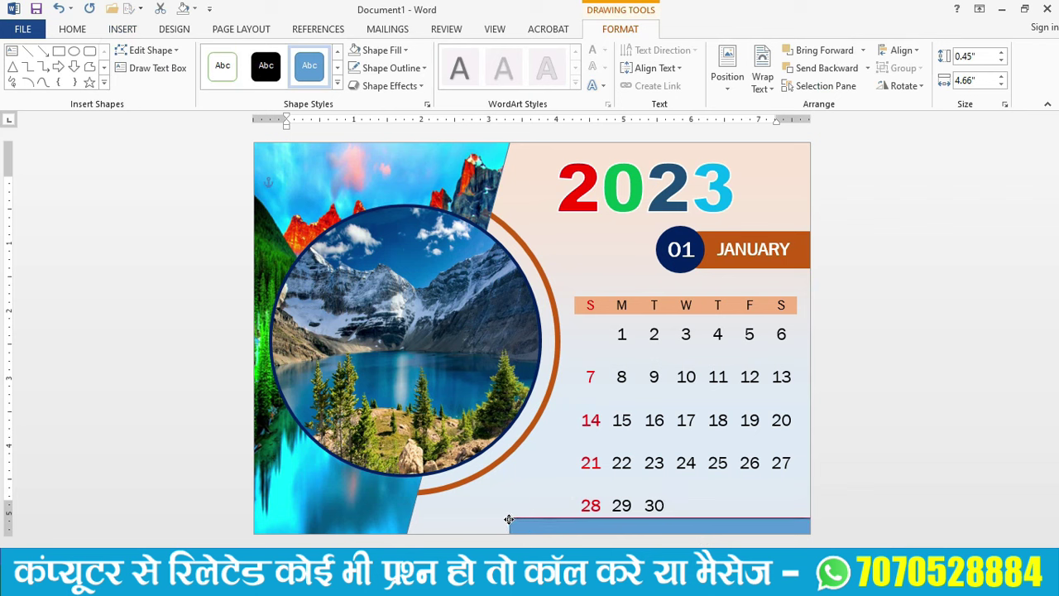
left_click_drag(509, 519, 519, 527)
- Fill the bottom bar blue and remove its outline
left_click(405, 50)
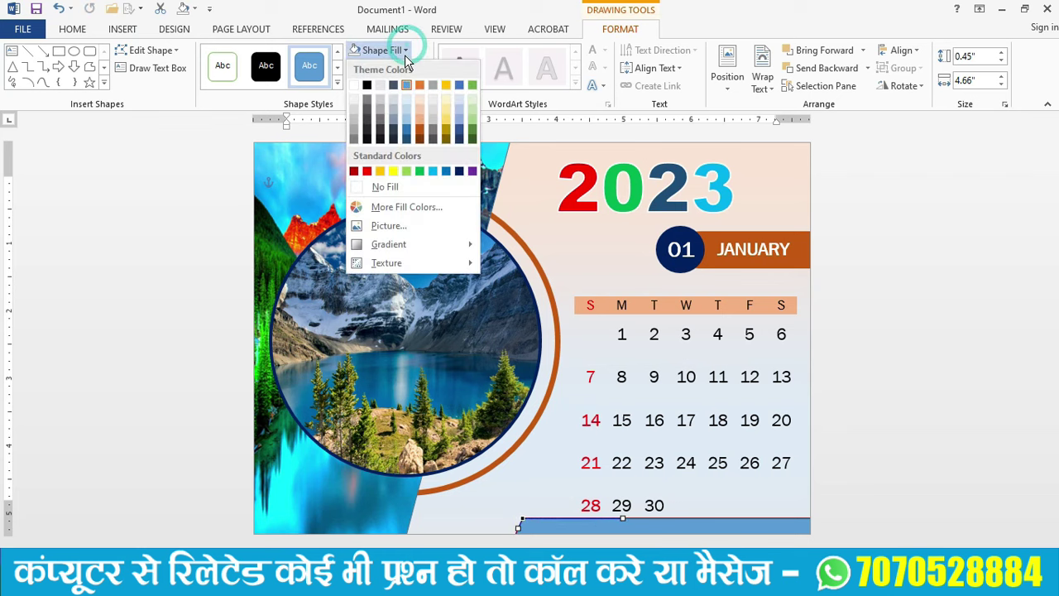
left_click(447, 171)
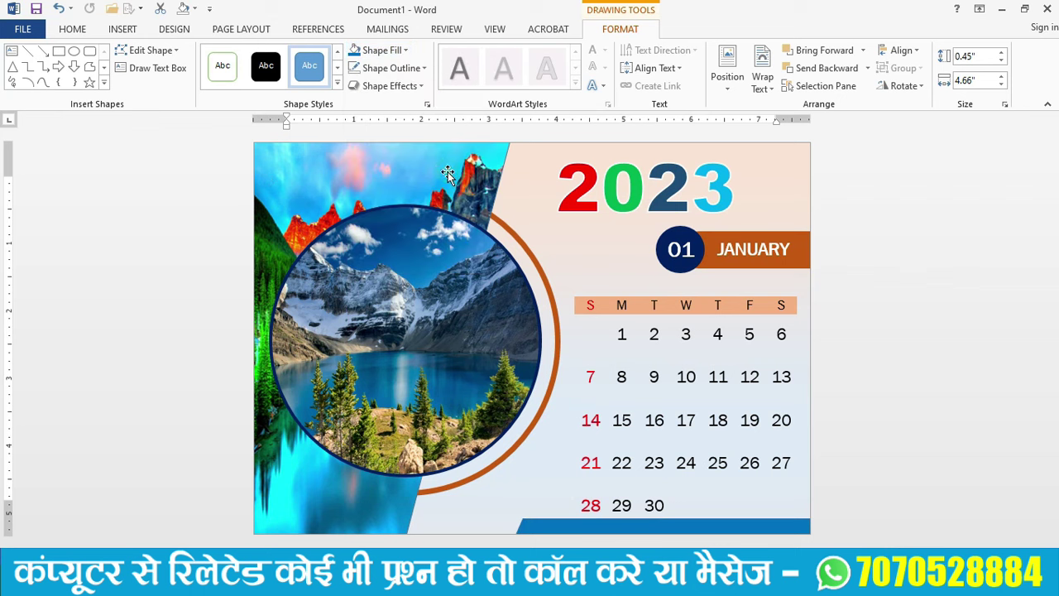
left_click(401, 68)
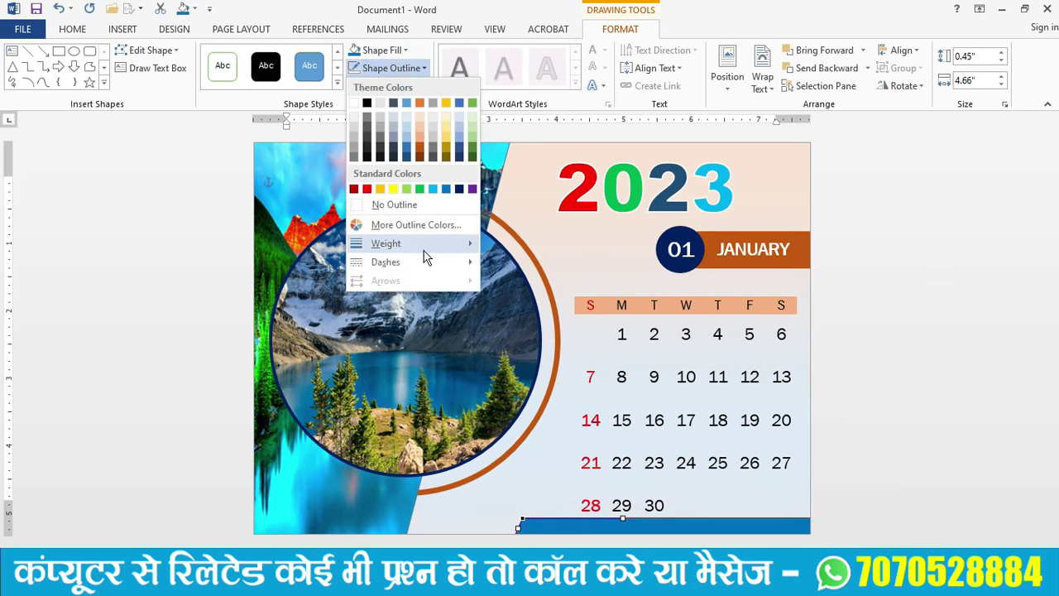
left_click(406, 206)
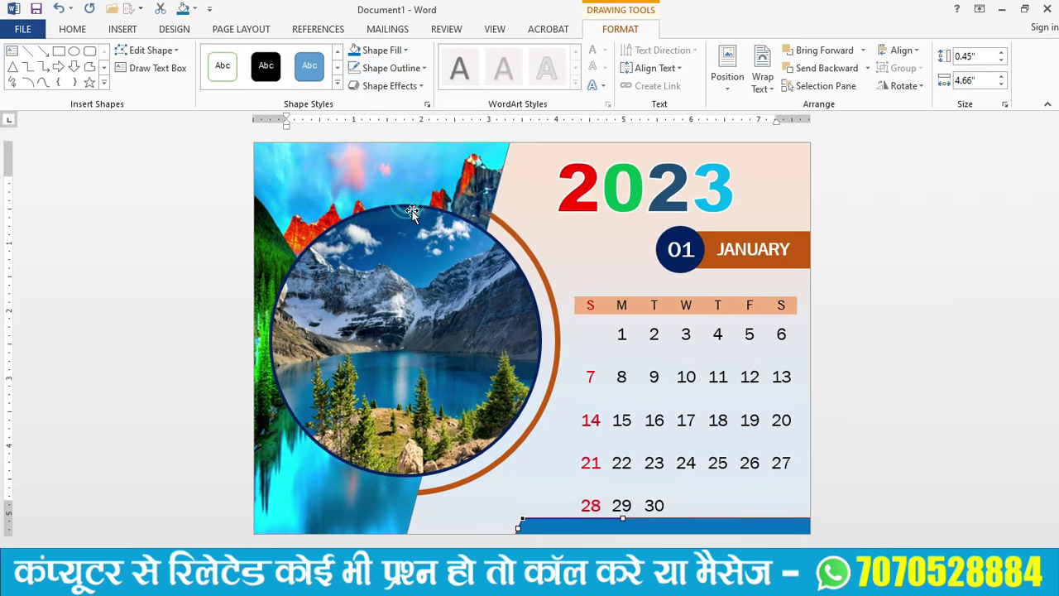
left_click(896, 323)
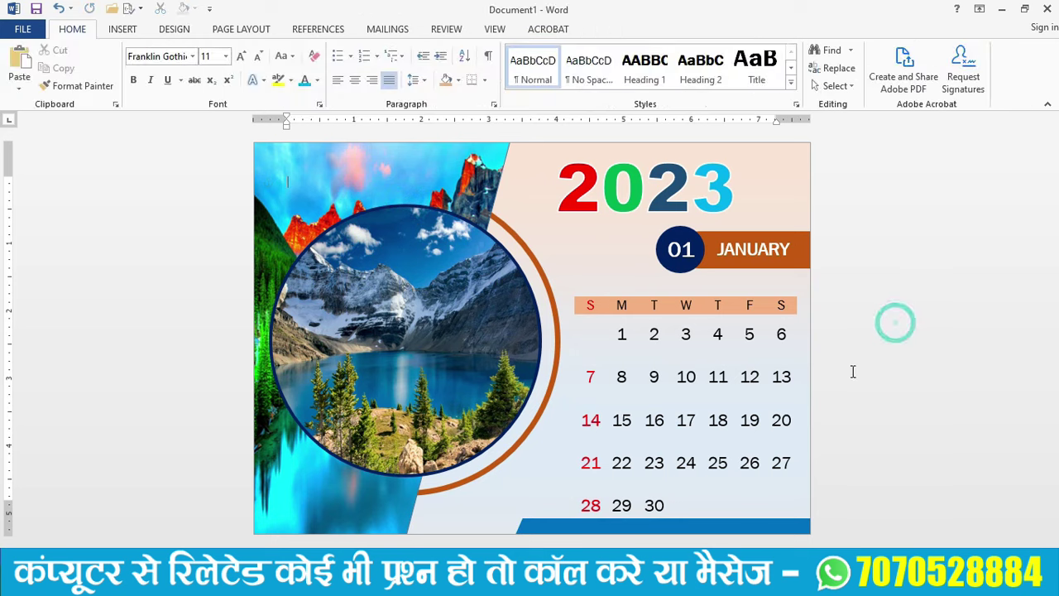
- Nudge 2023 slightly left and copy the blue bar up to the top edge
left_click(707, 203)
left_click_drag(687, 241, 679, 247)
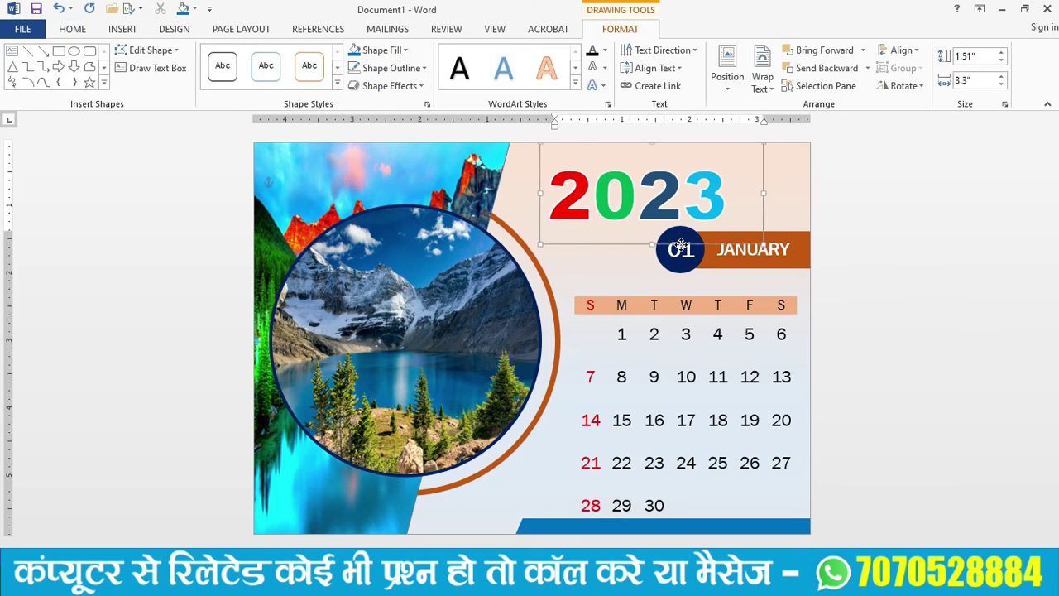
left_click(765, 530)
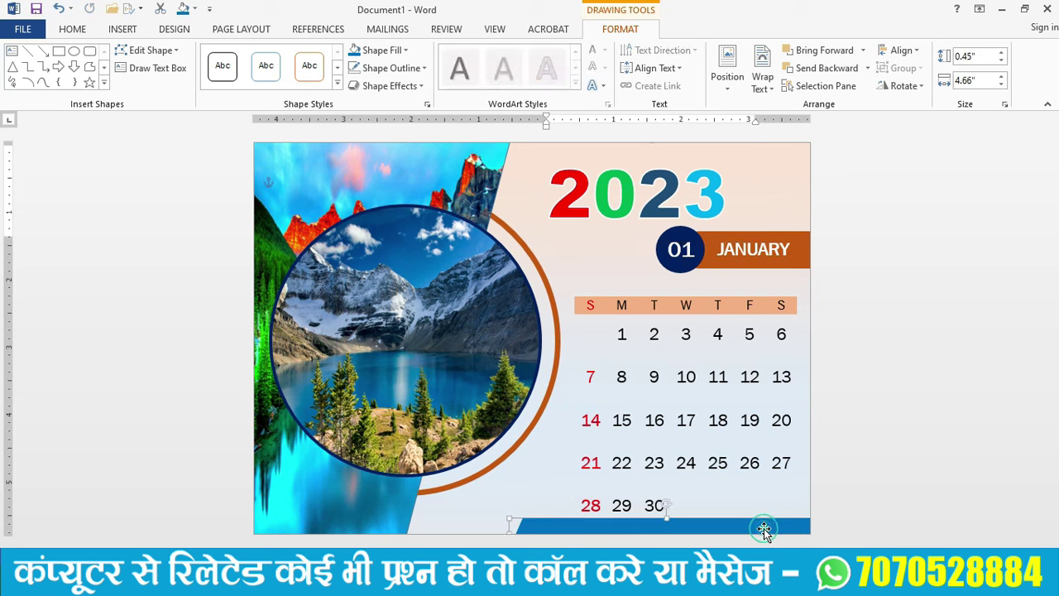
left_click_drag(764, 528, 778, 138)
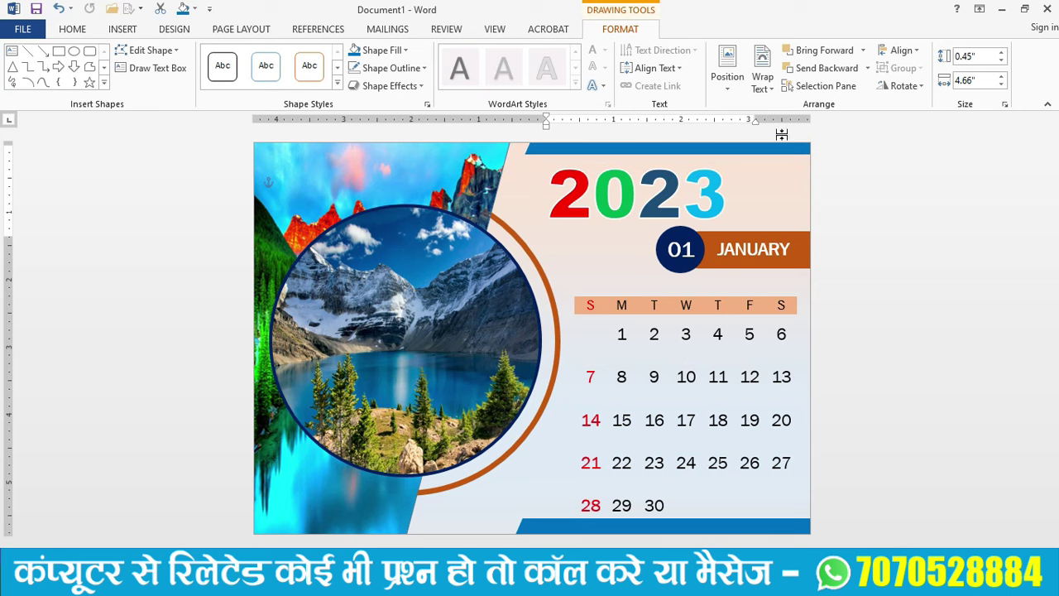
- Fill the top bar purple and remove its outline
left_click(383, 51)
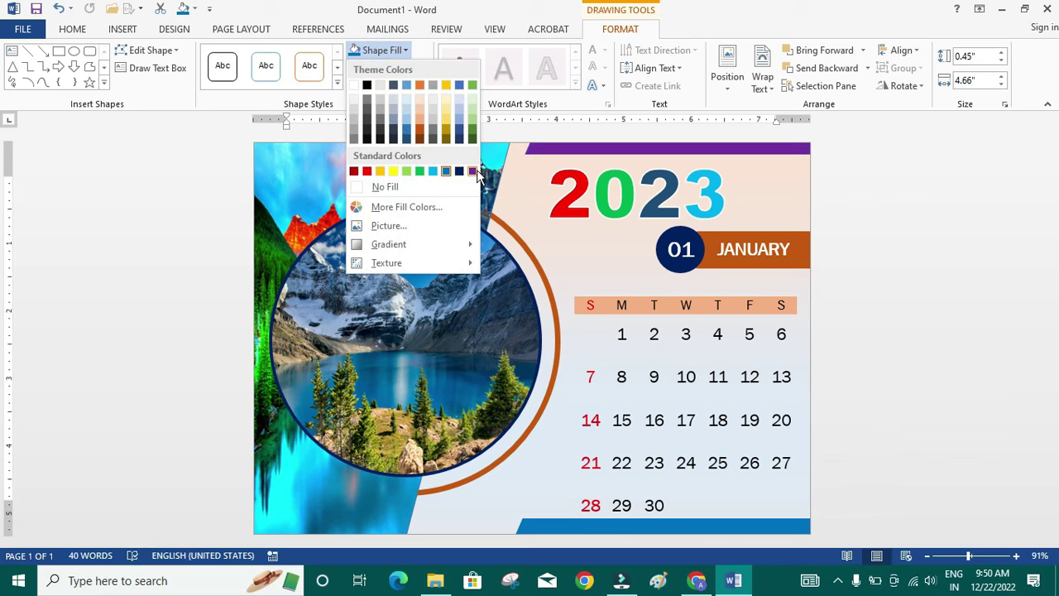
left_click(472, 171)
left_click(419, 68)
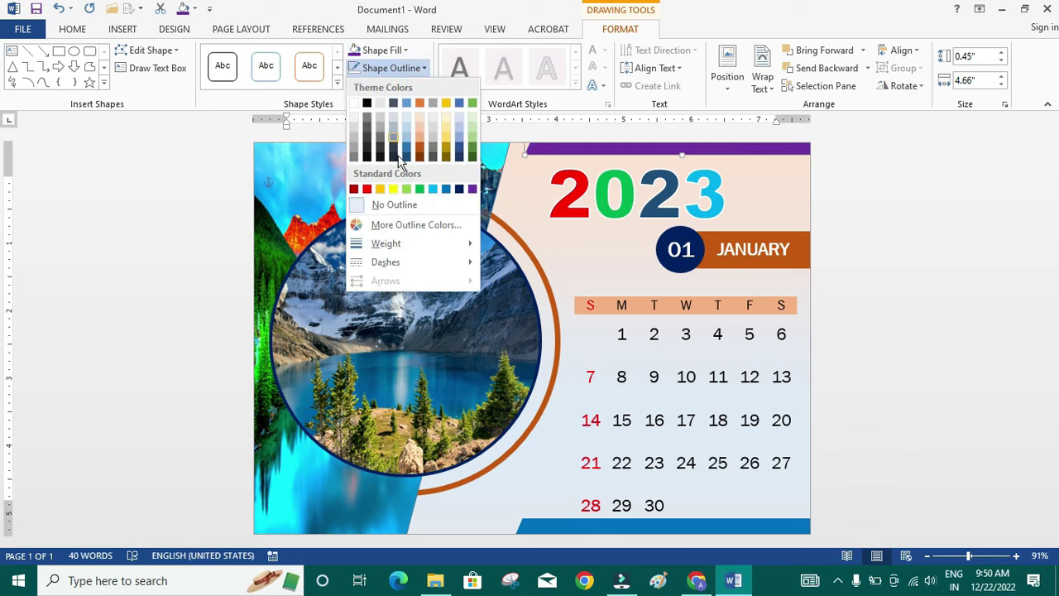
left_click(399, 205)
left_click(972, 263)
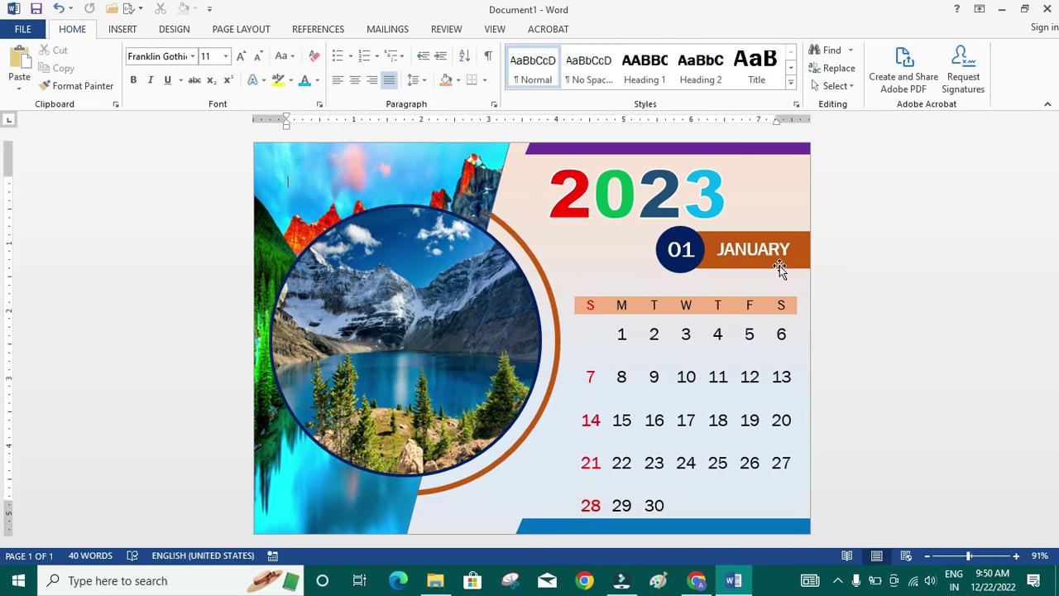